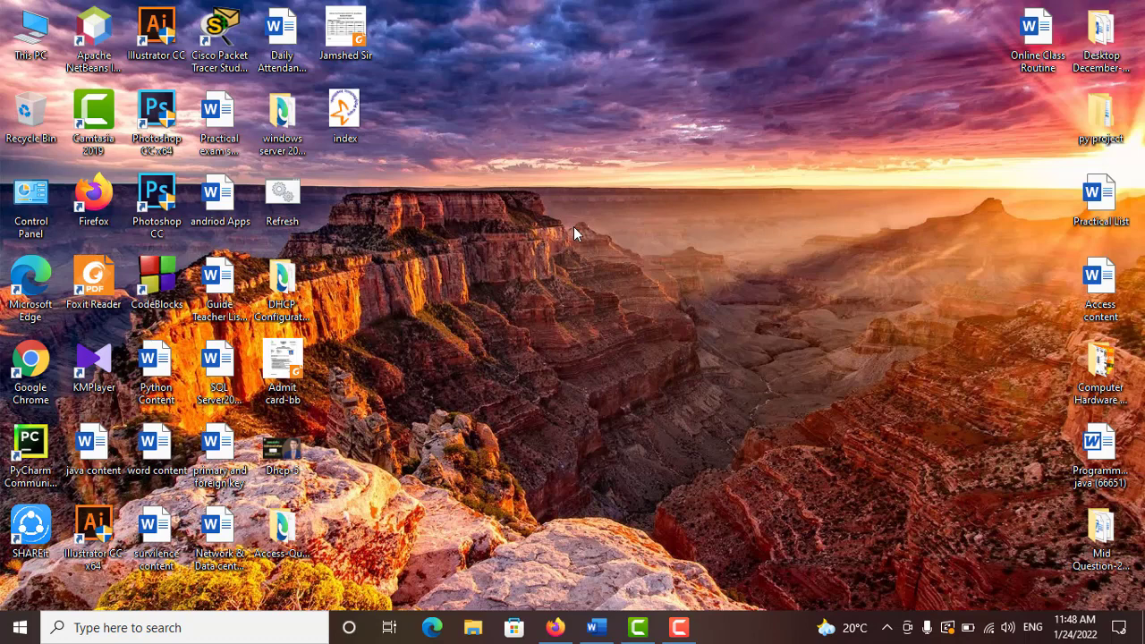
- Examine the finished Infra Polytechnic Institute cover page in Word from the curved heading down to the teacher signature
left_click(597, 627)
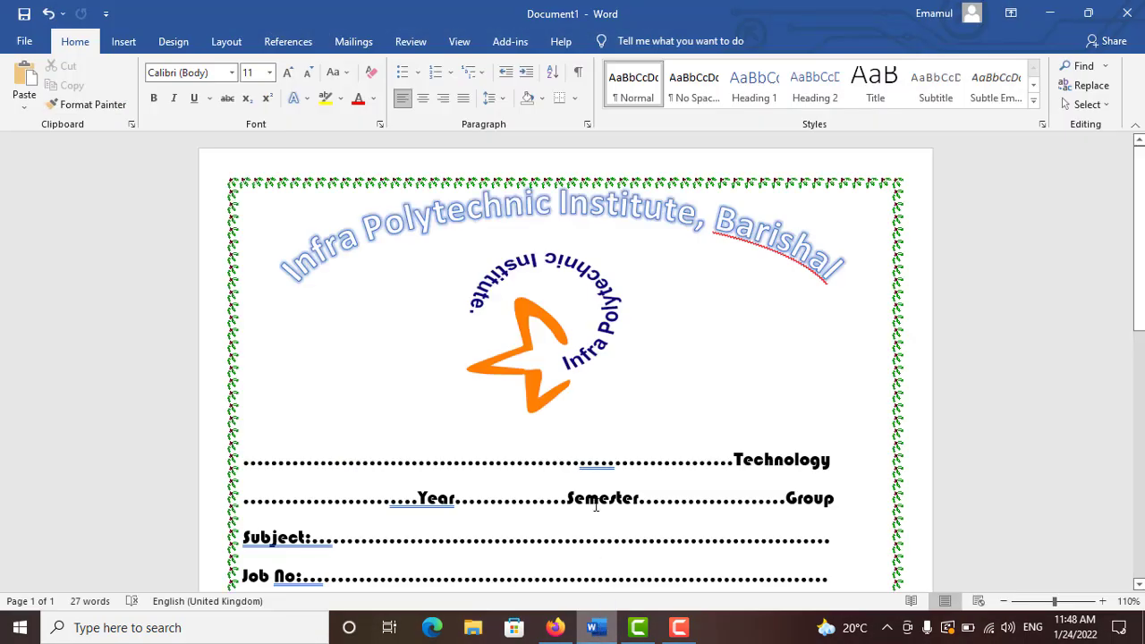
left_click(595, 340)
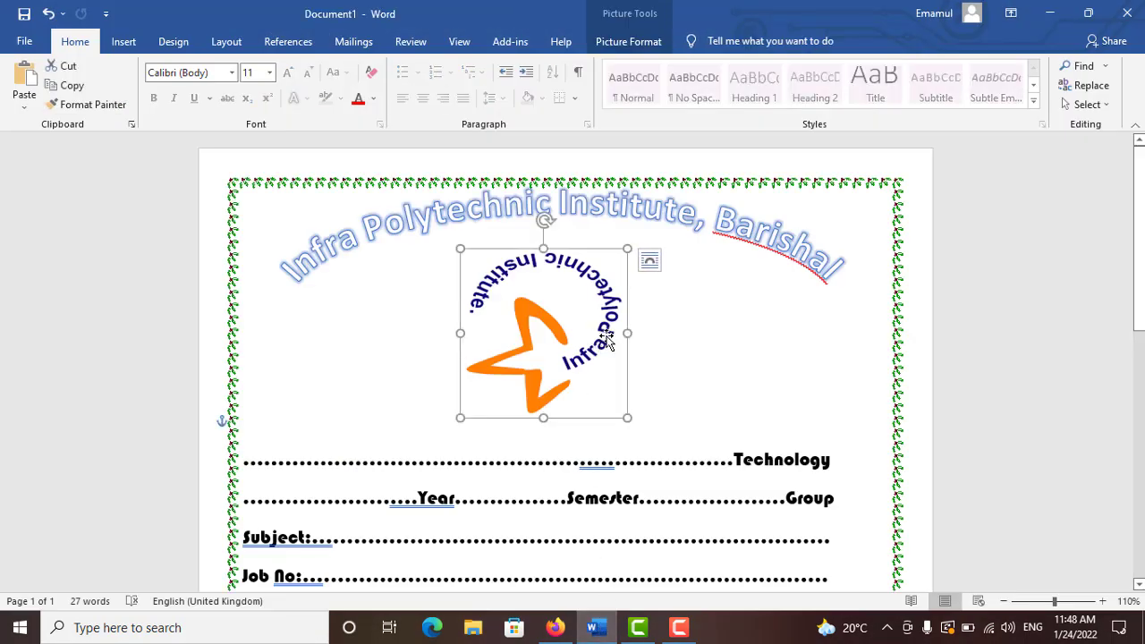
left_click(730, 279)
left_click(680, 439)
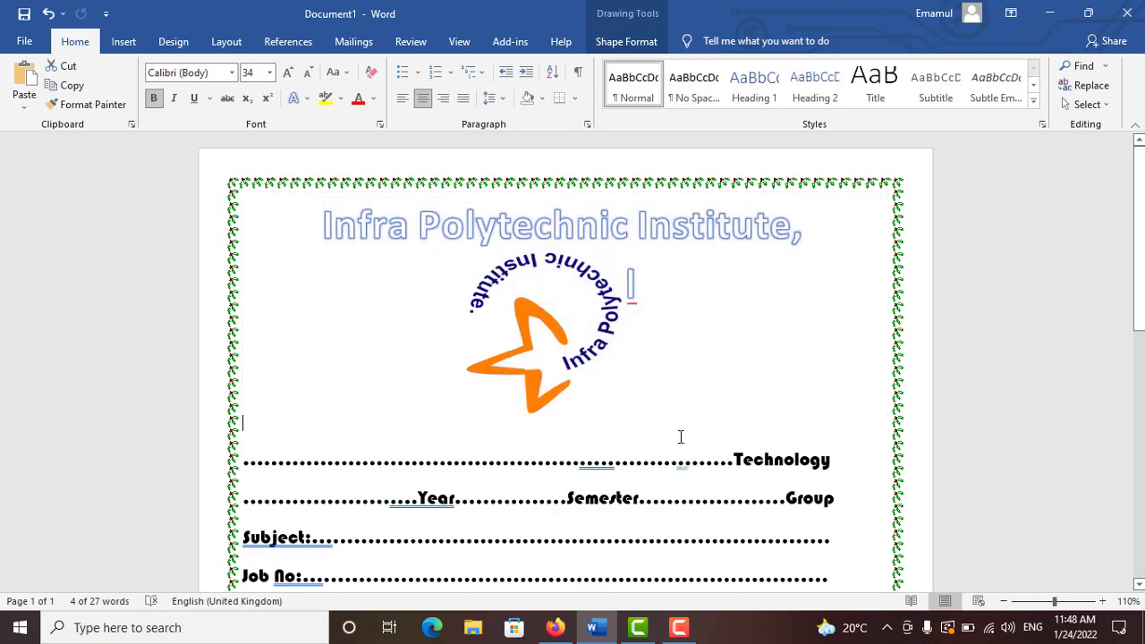
scroll(657, 387, "down", 5)
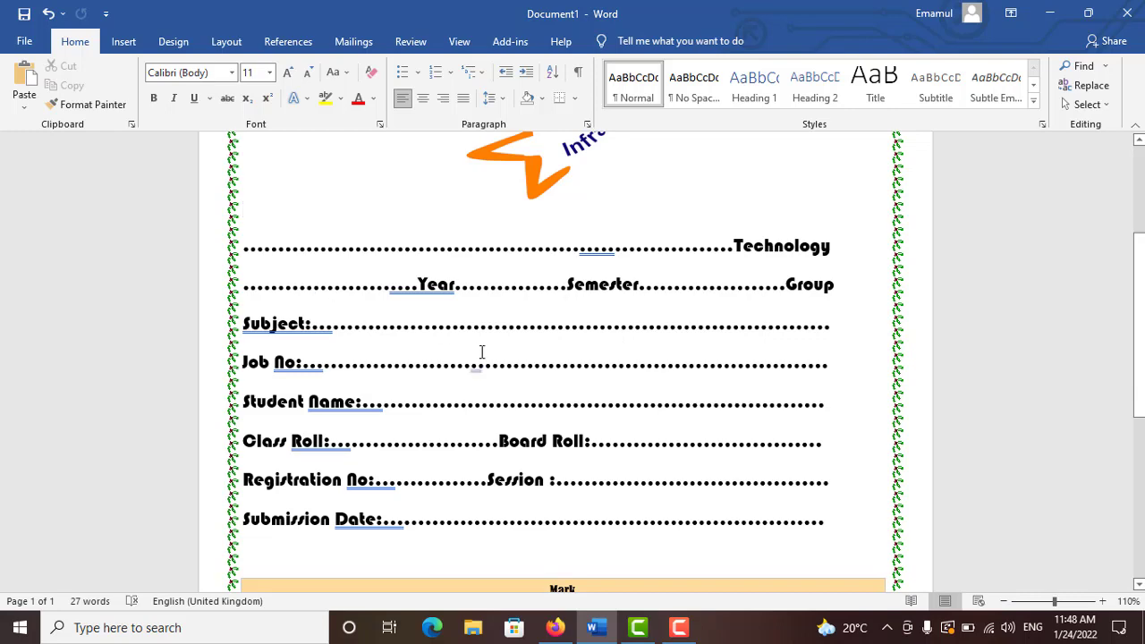
scroll(552, 368, "down", 6)
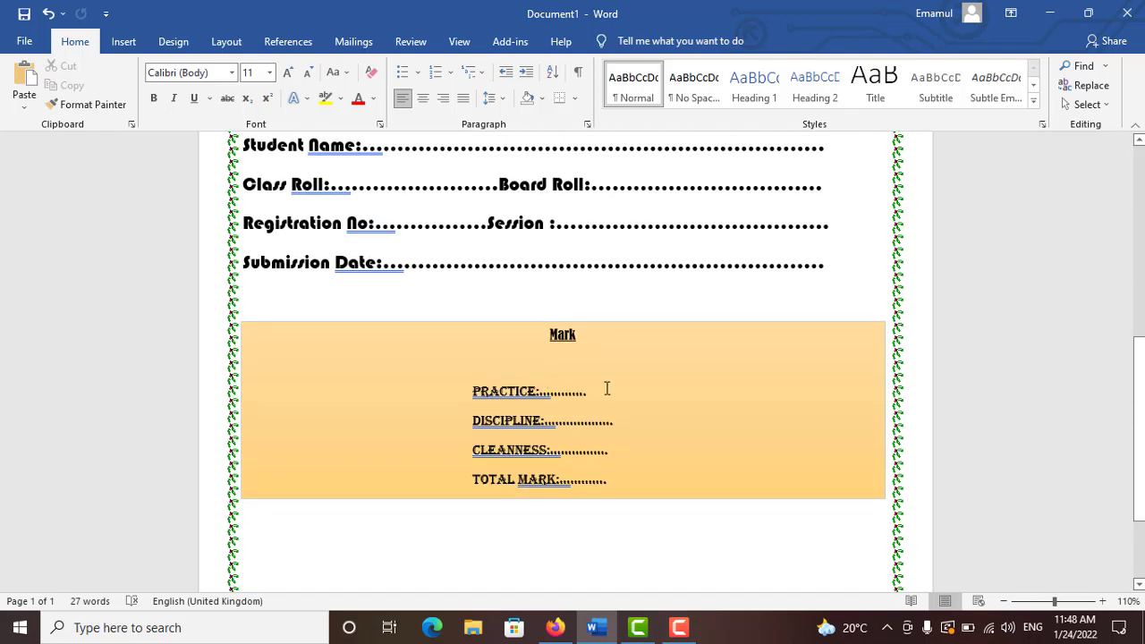
scroll(608, 374, "down", 3)
scroll(603, 370, "up", 3)
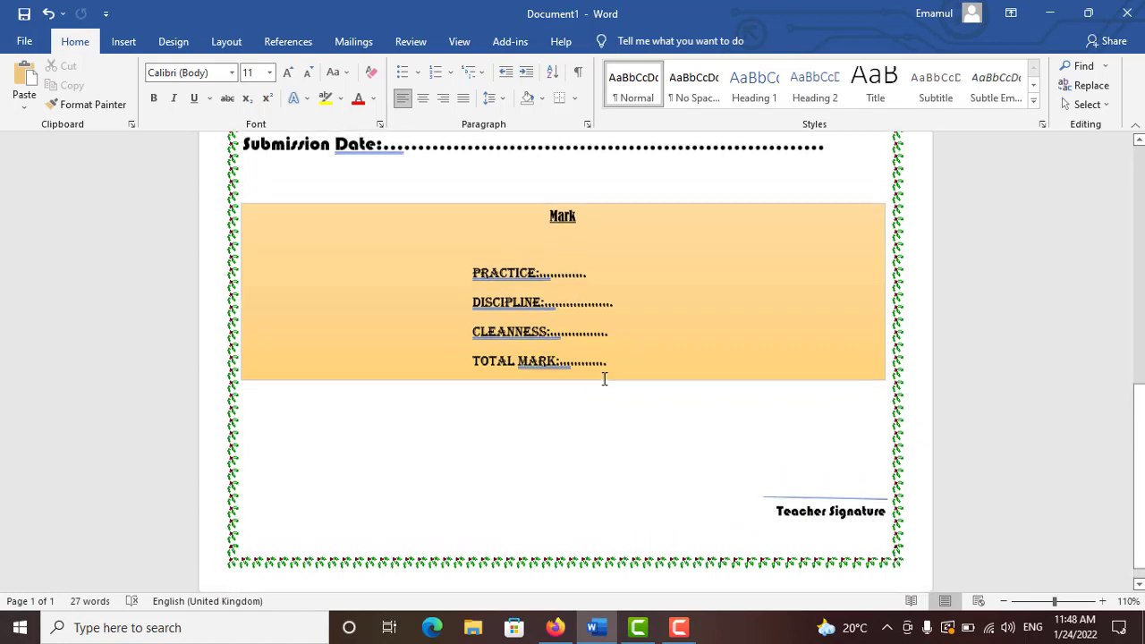
scroll(605, 379, "up", 11)
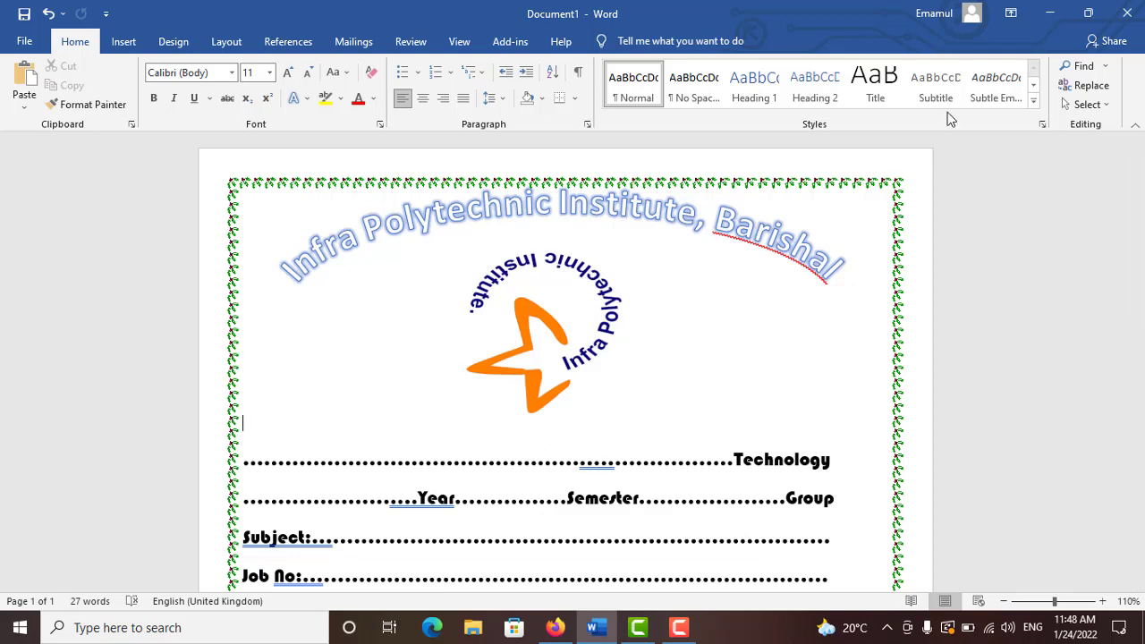
left_click(1047, 16)
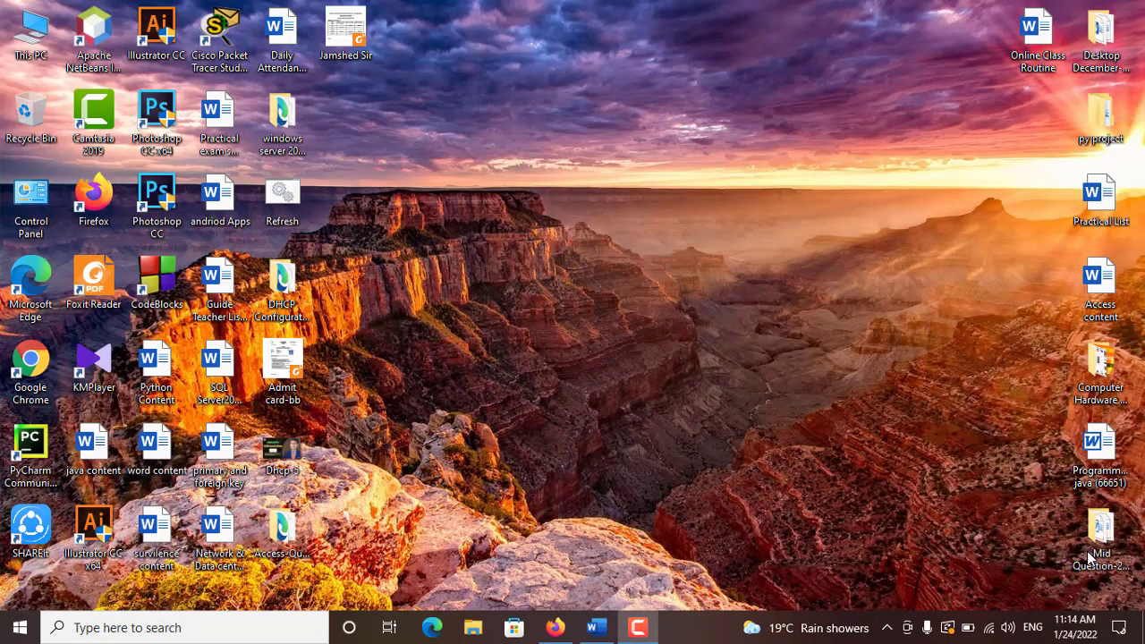
- Switch to Word, create a new blank document and dismiss the Office notification bar
right_click(530, 152)
left_click(577, 202)
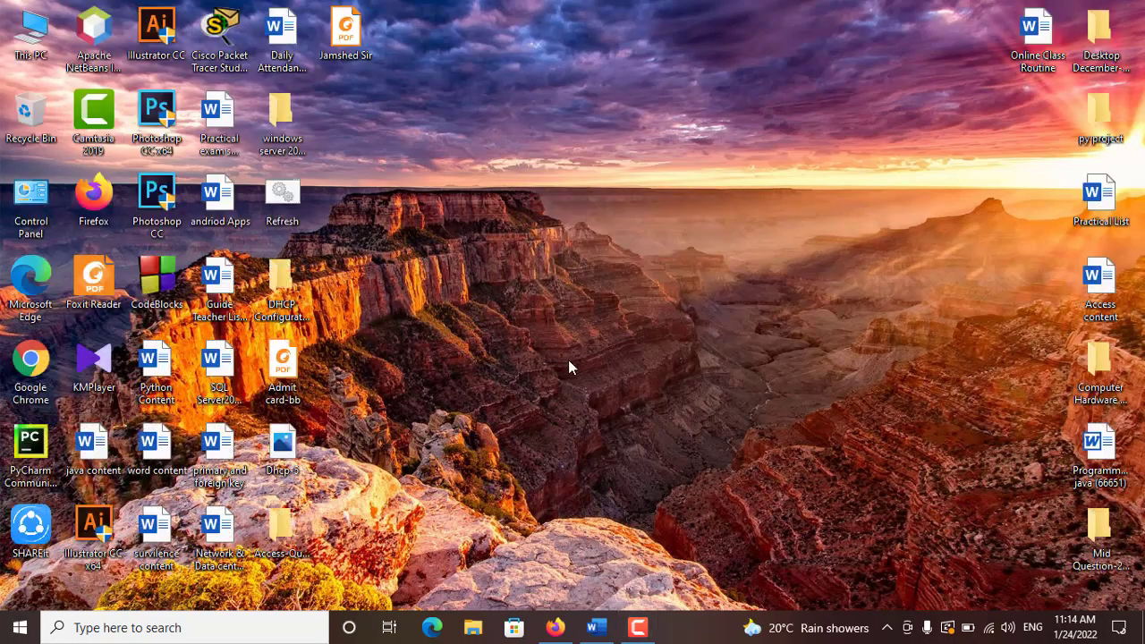
left_click(597, 629)
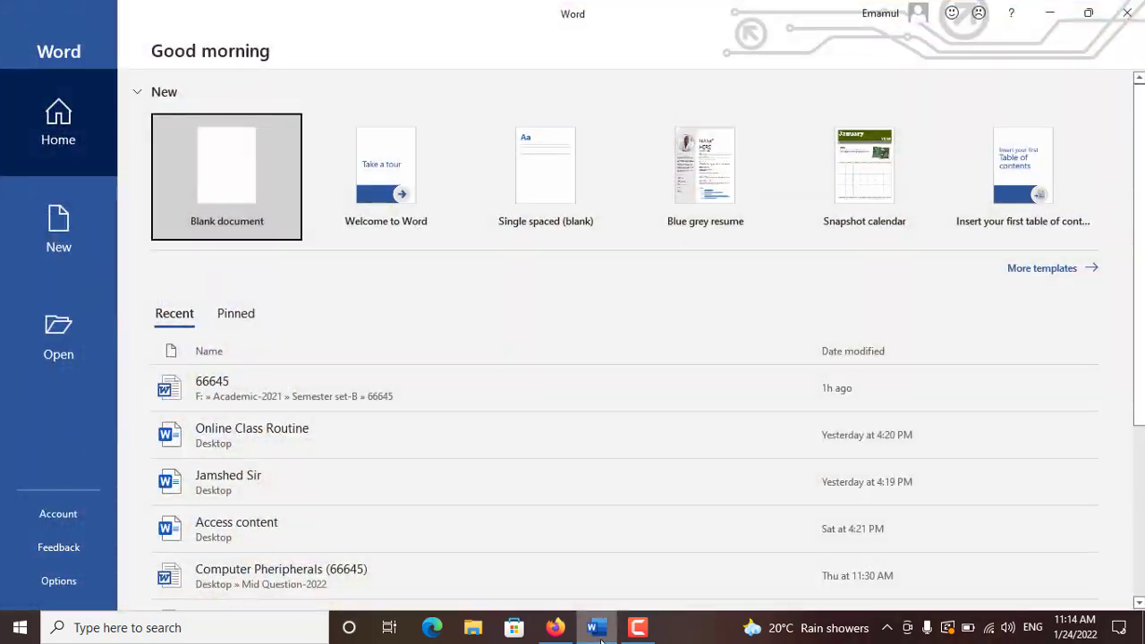
left_click(246, 193)
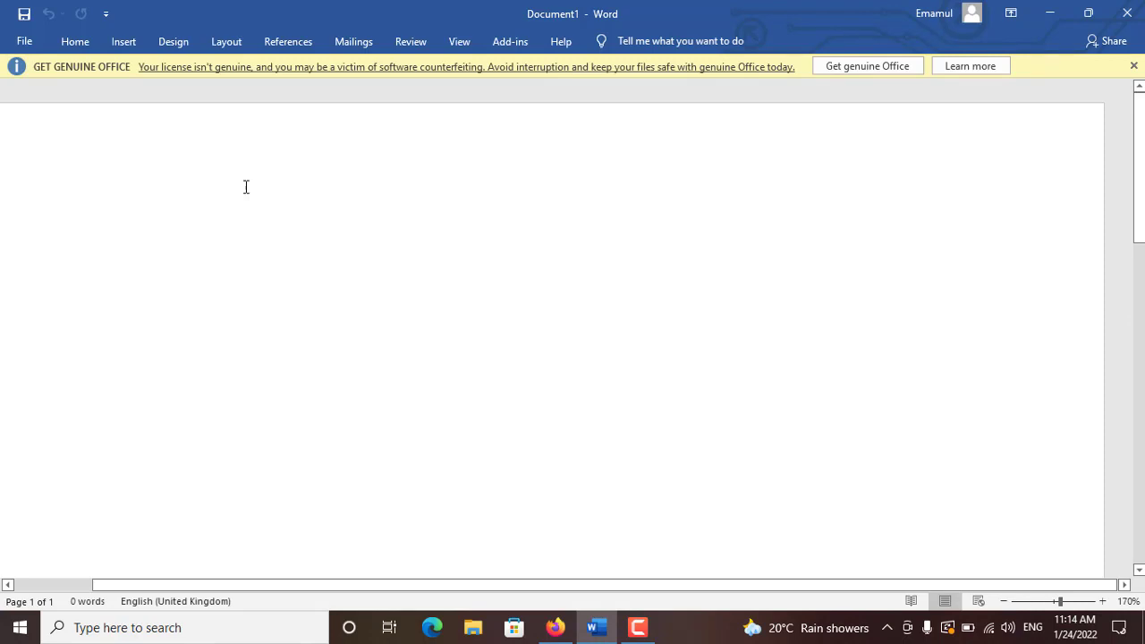
left_click(1133, 66)
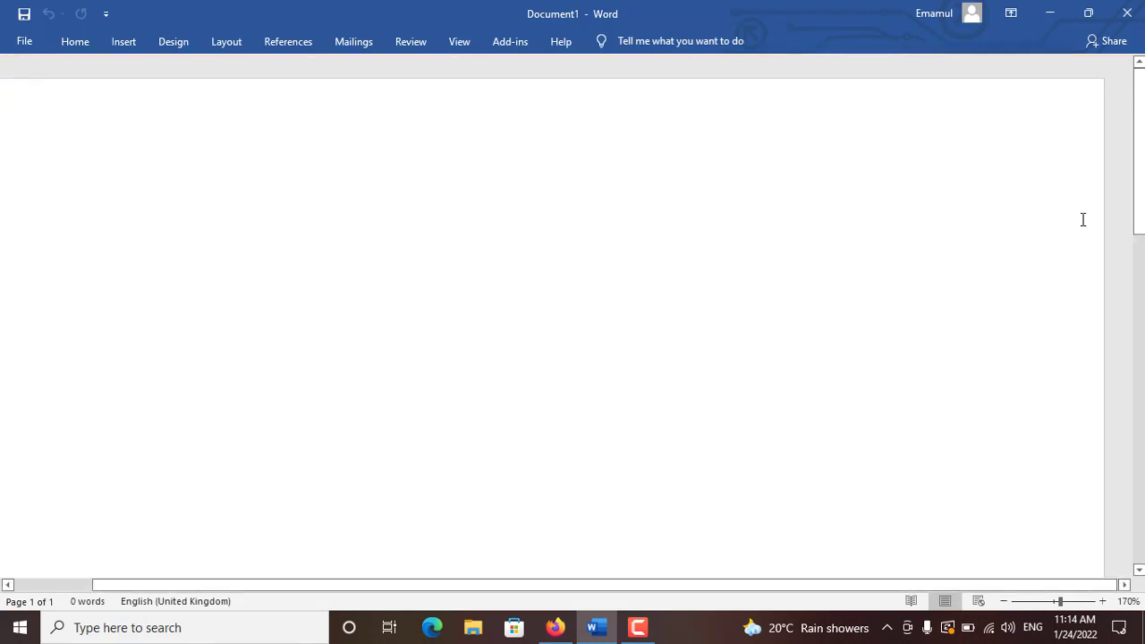
- Set the blank document's paper size to A4 and its margins to the Narrow preset
left_click(1004, 603)
left_click(1004, 603)
left_click(1004, 603)
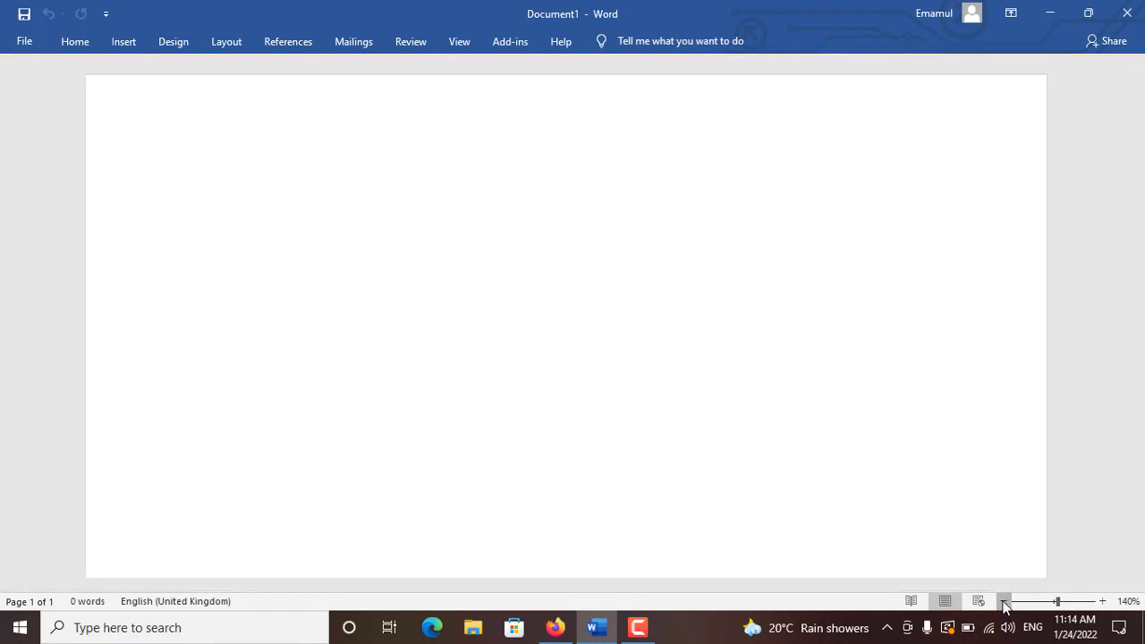
left_click(1004, 603)
left_click(1004, 603)
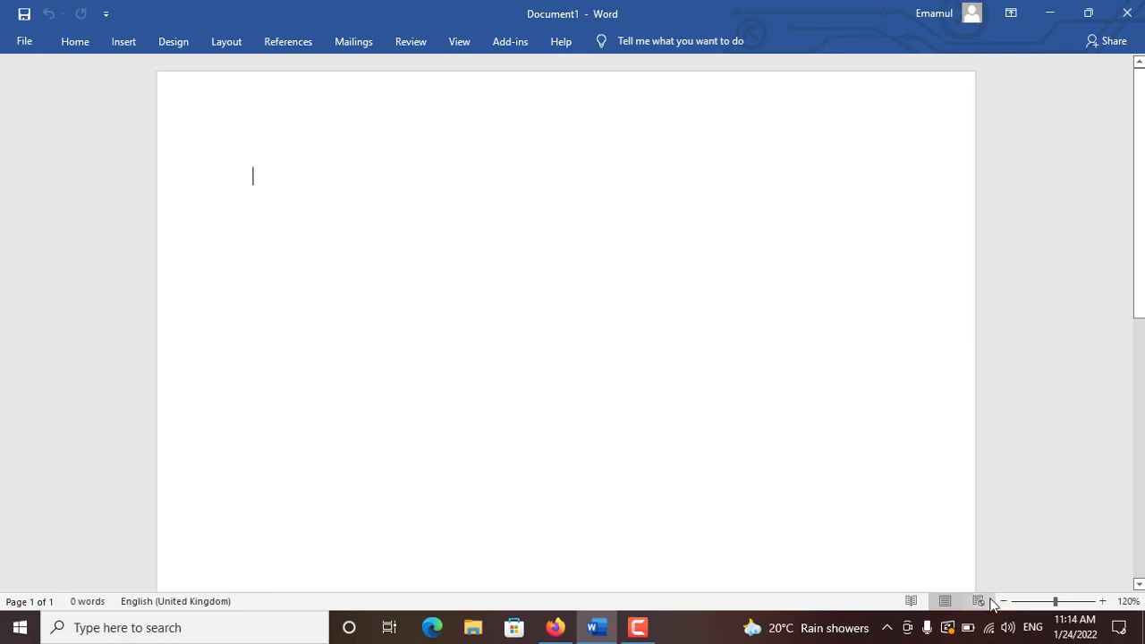
left_click(1004, 603)
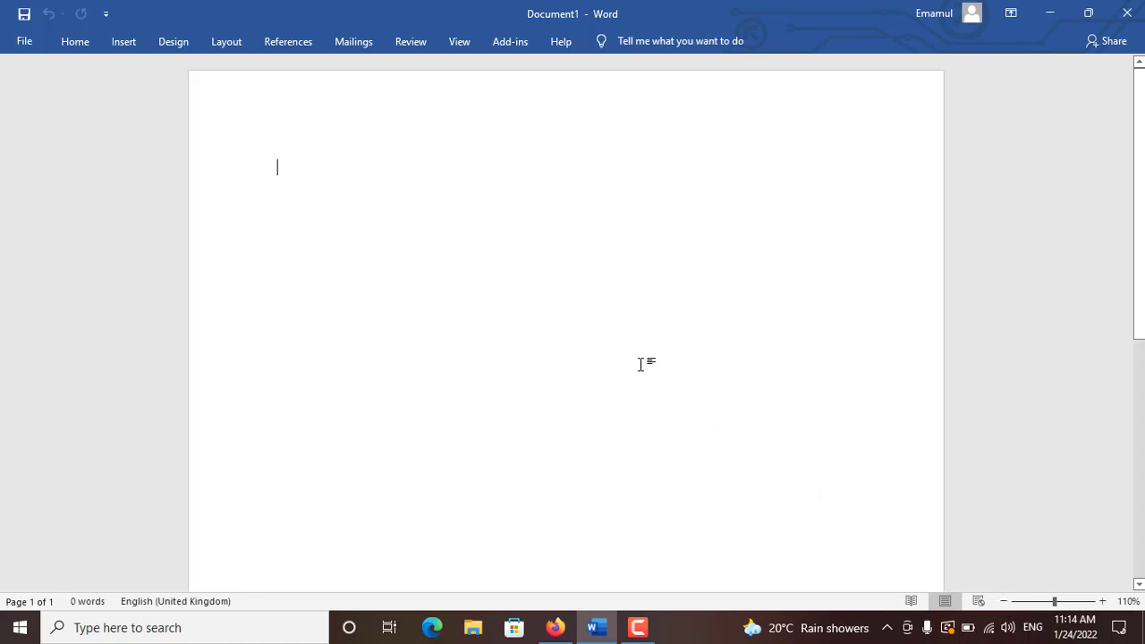
left_click(85, 43)
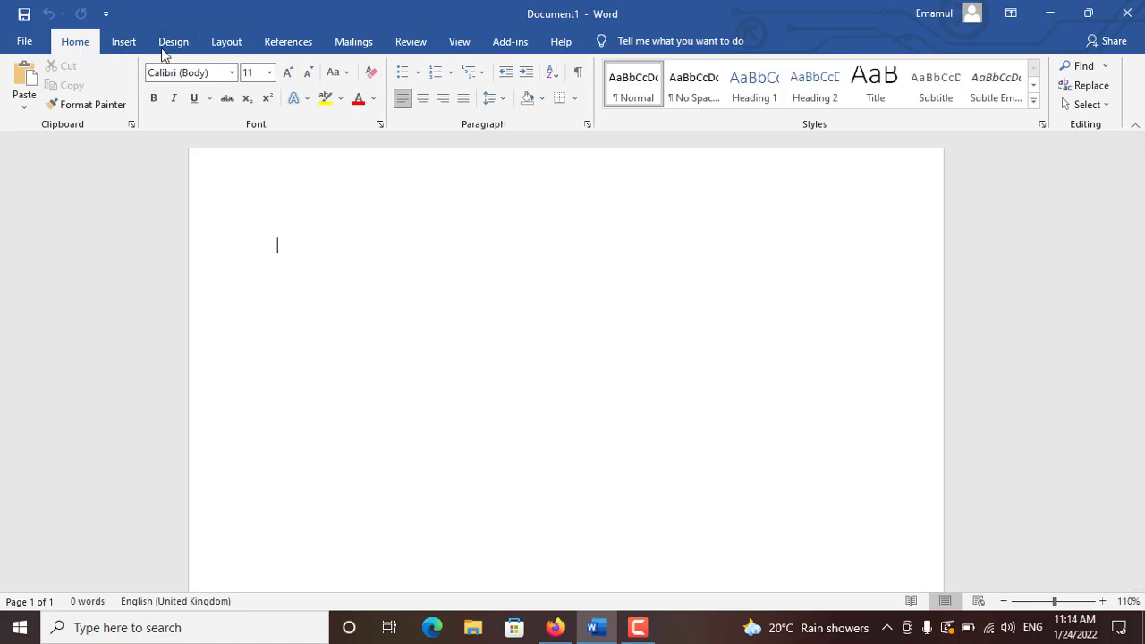
left_click(237, 45)
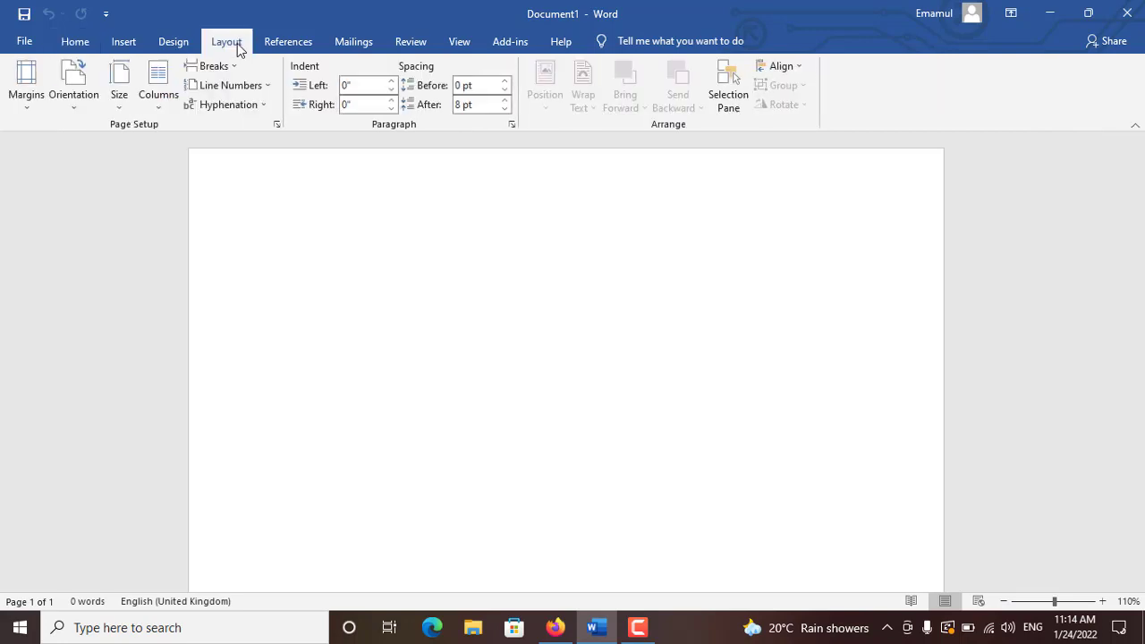
left_click(117, 109)
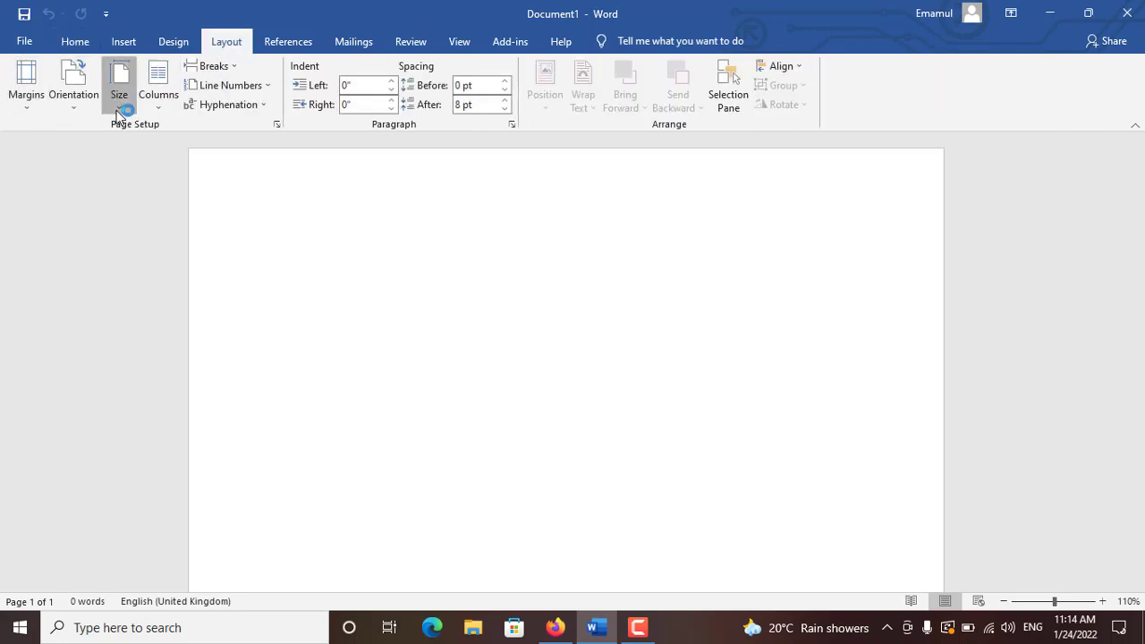
left_click(143, 140)
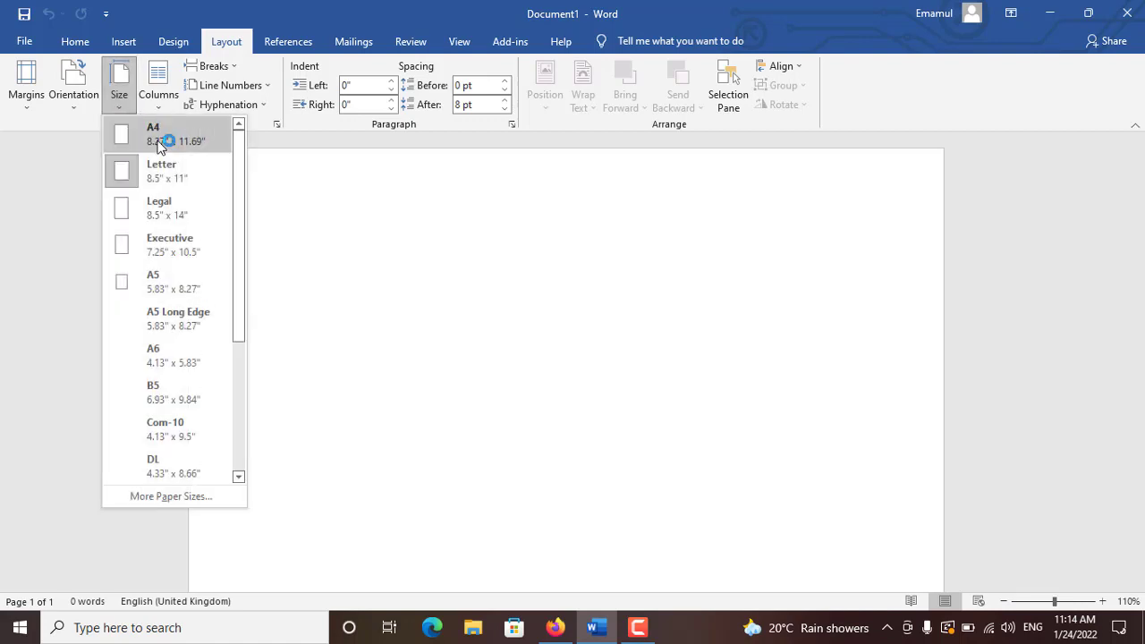
left_click(26, 109)
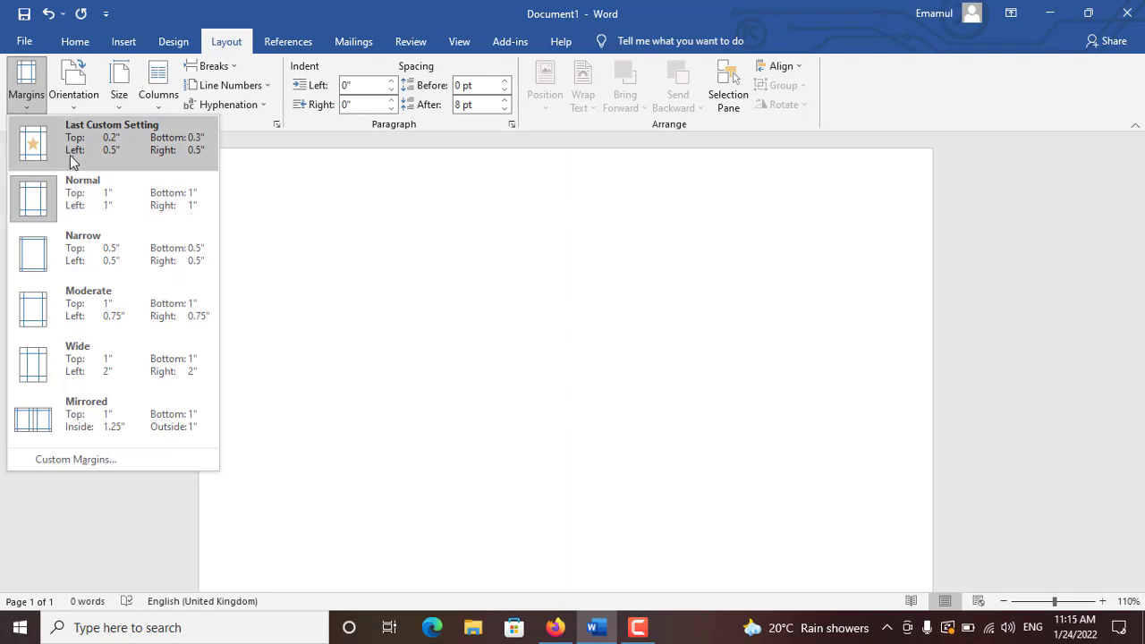
left_click(83, 255)
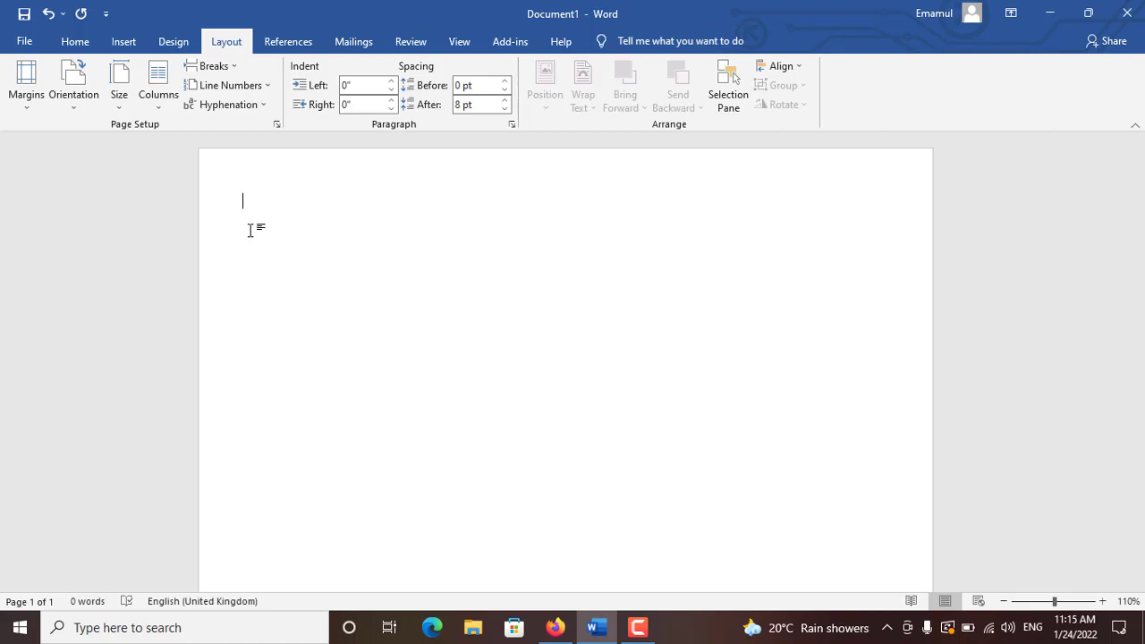
- Enter the heading "Infra Polytechnic Institute, Barishal" on the first line, using the spelling suggestion "Polytechnic" for the misspelled word
type("Infra")
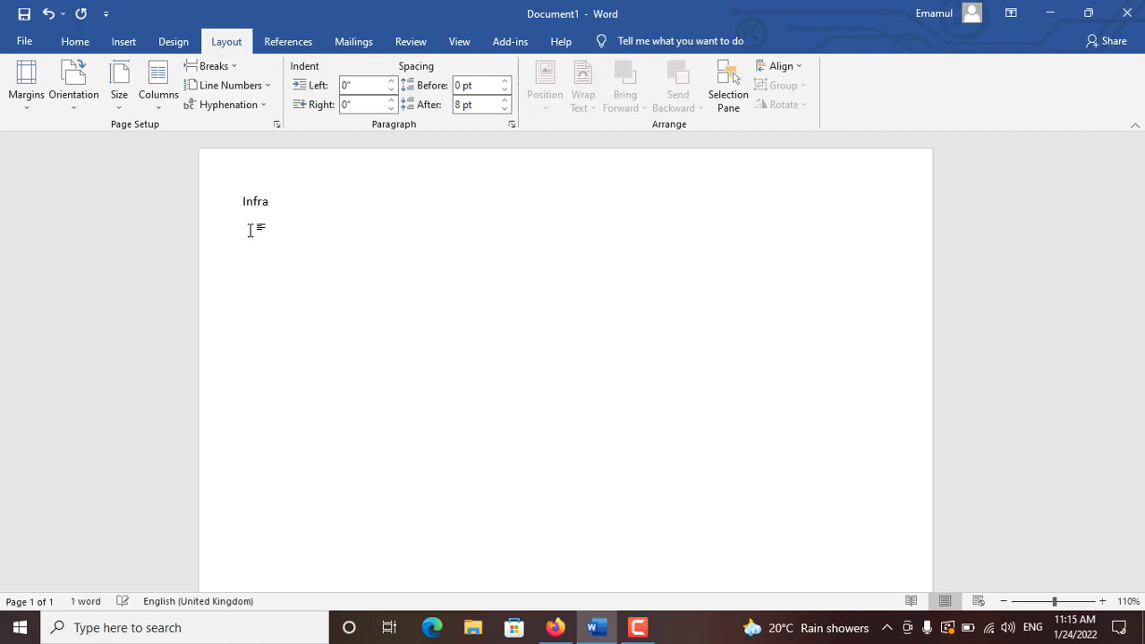
type(" Polyec")
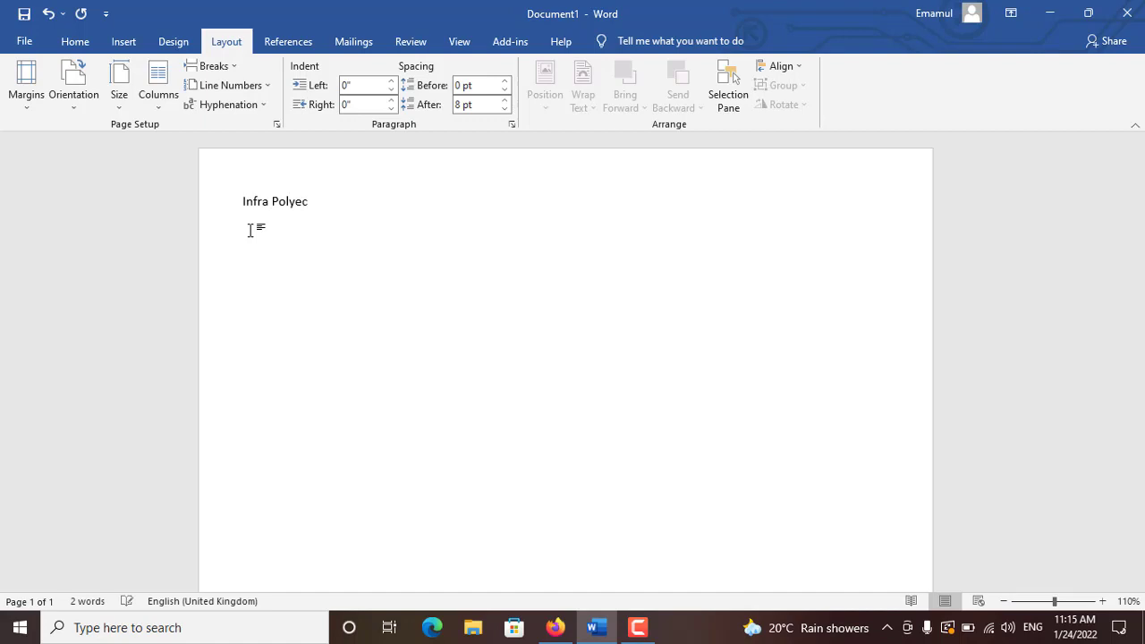
type("hnic Institute, Barisha")
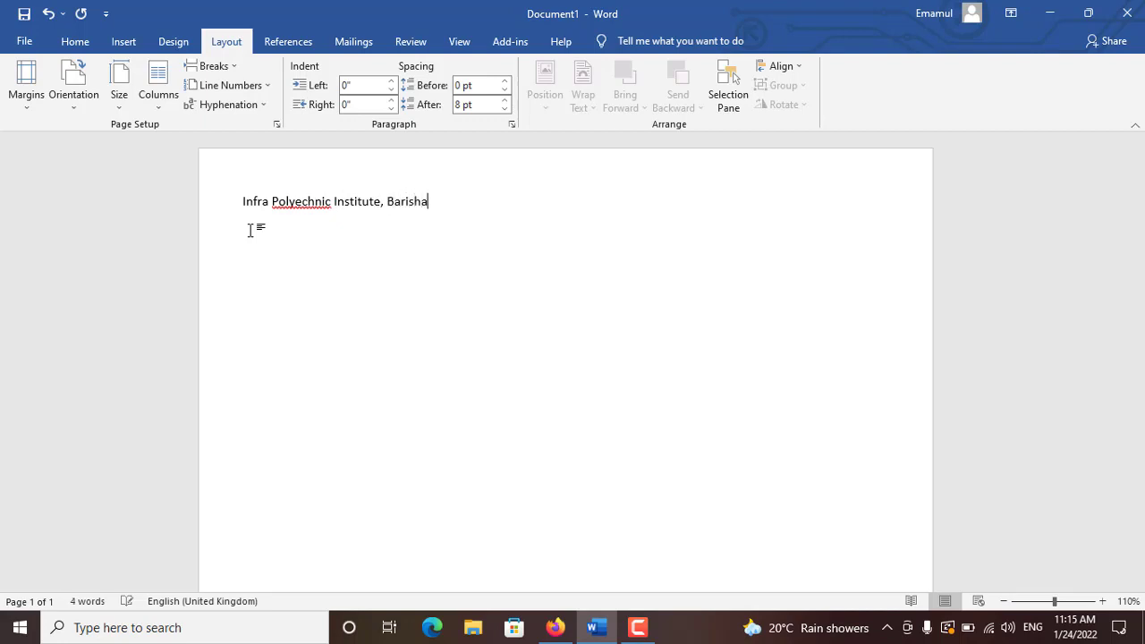
type("l")
left_click(309, 202)
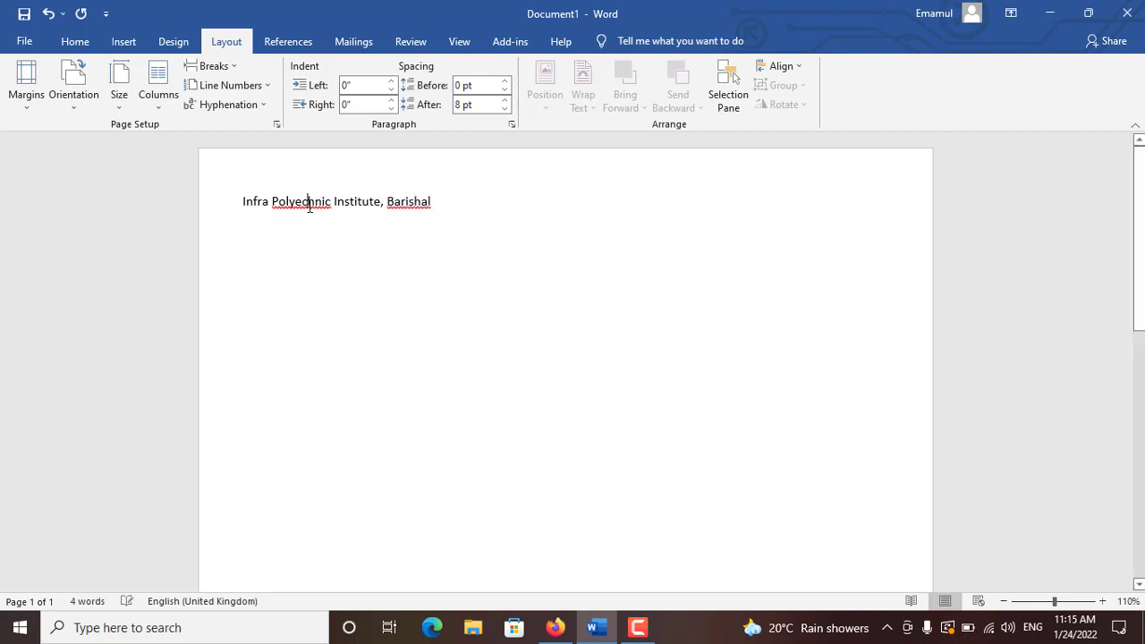
right_click(311, 202)
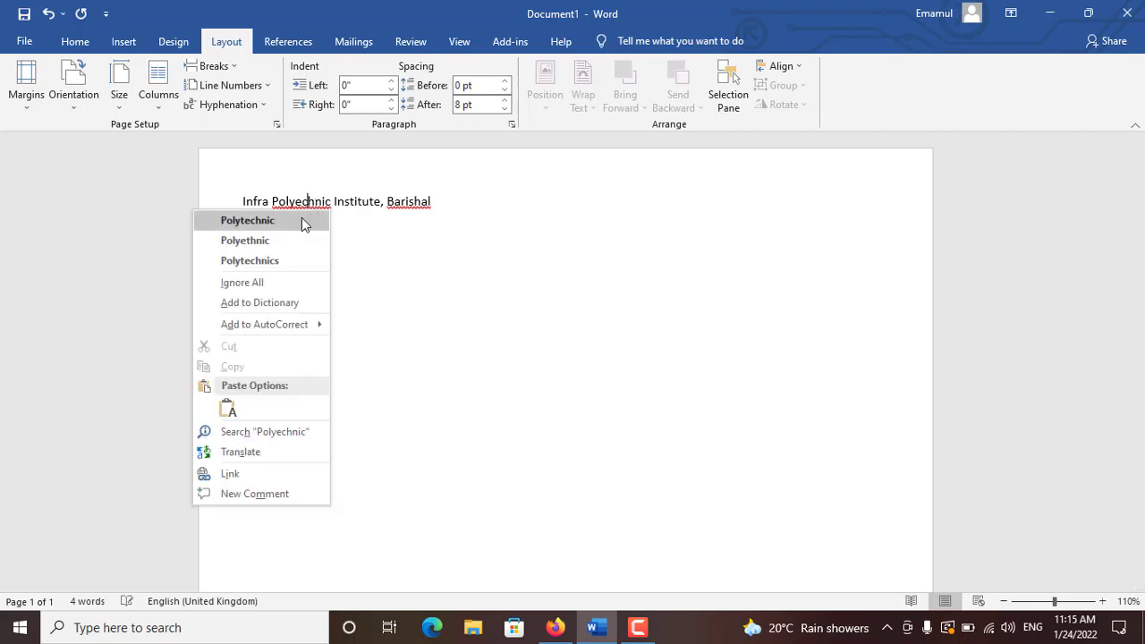
left_click(302, 218)
- Leave several blank lines below the heading and enter a line reading "Technilogy"
left_click(449, 204)
key("Return")
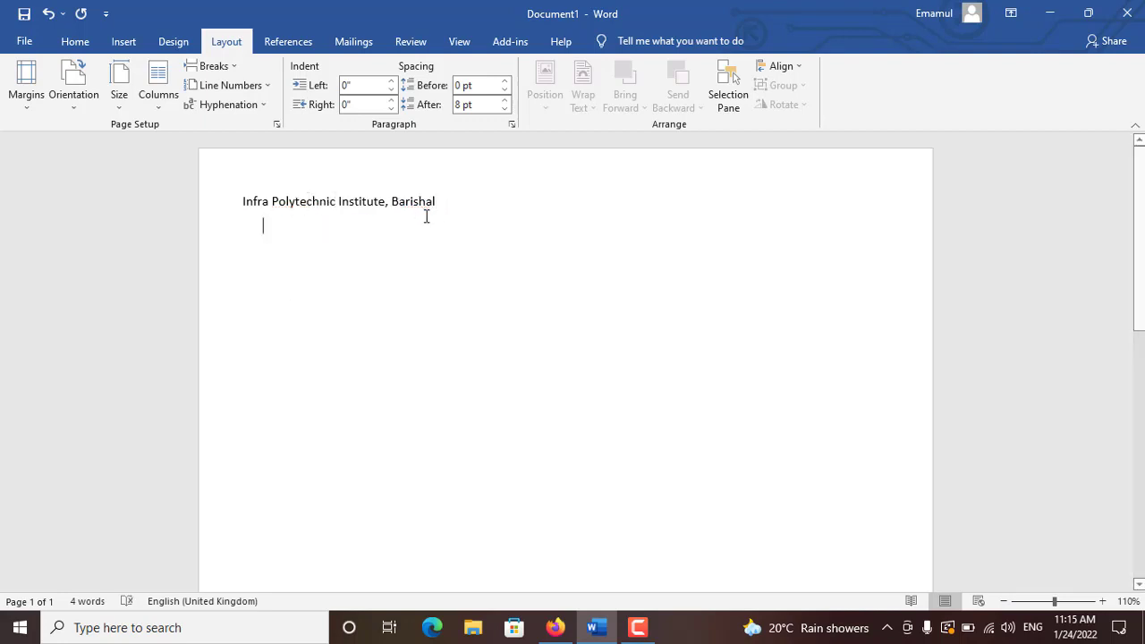
key("Return")
key("Return")
key("Return")
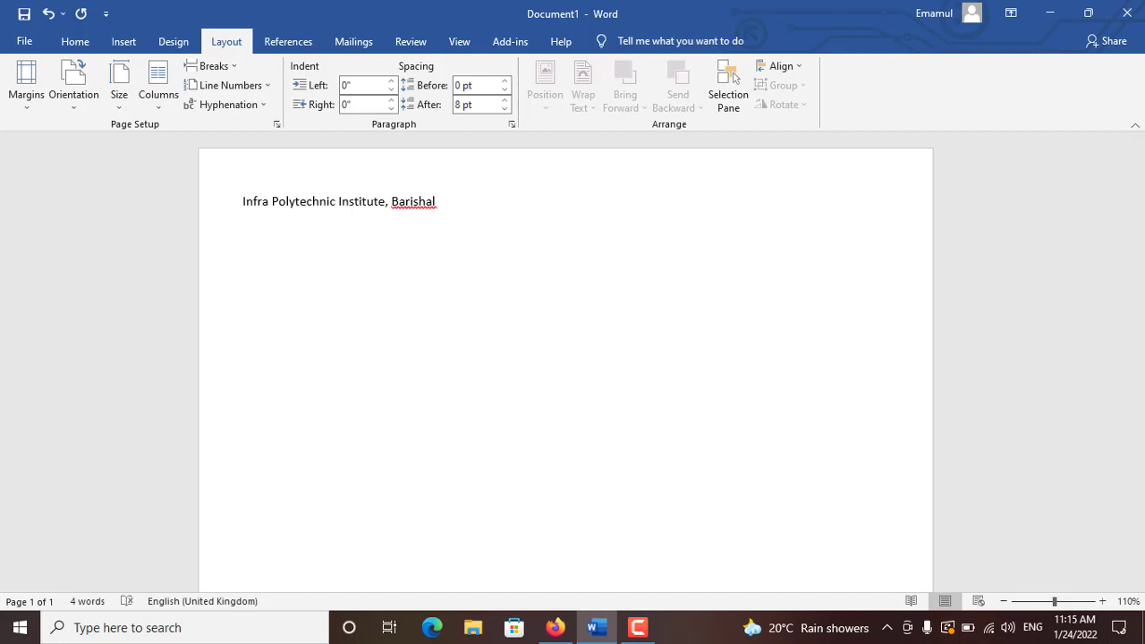
type("Technilogy")
- Add a line with the labels Year, Semester and Group, separated by dotted blanks
key("Return")
type("year")
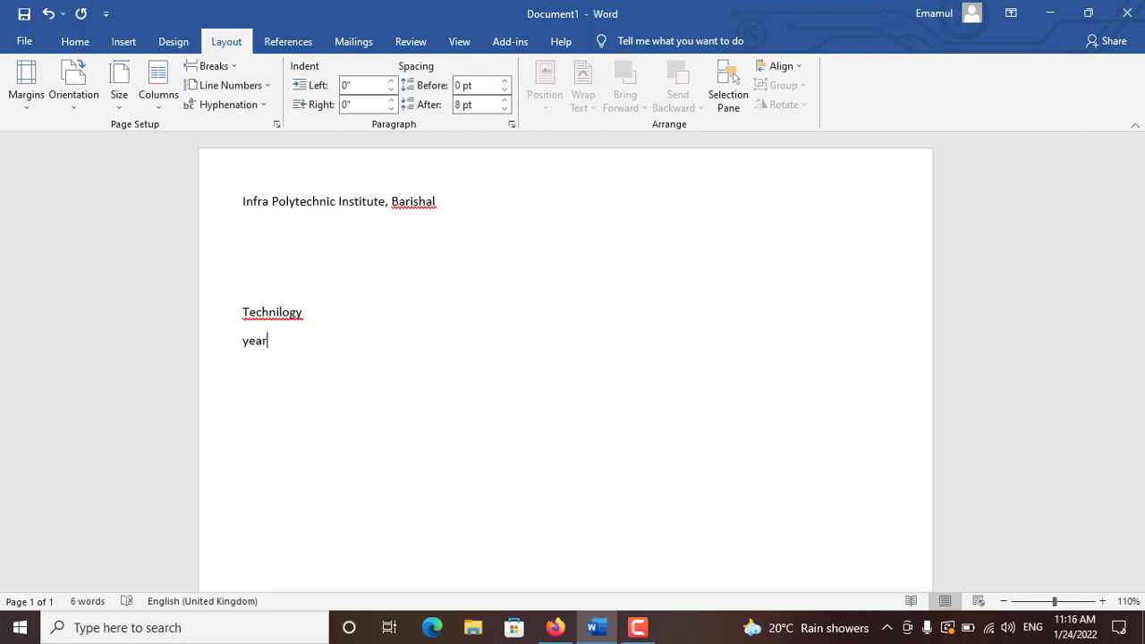
type("..........")
type("Se")
type("mester")
type(".")
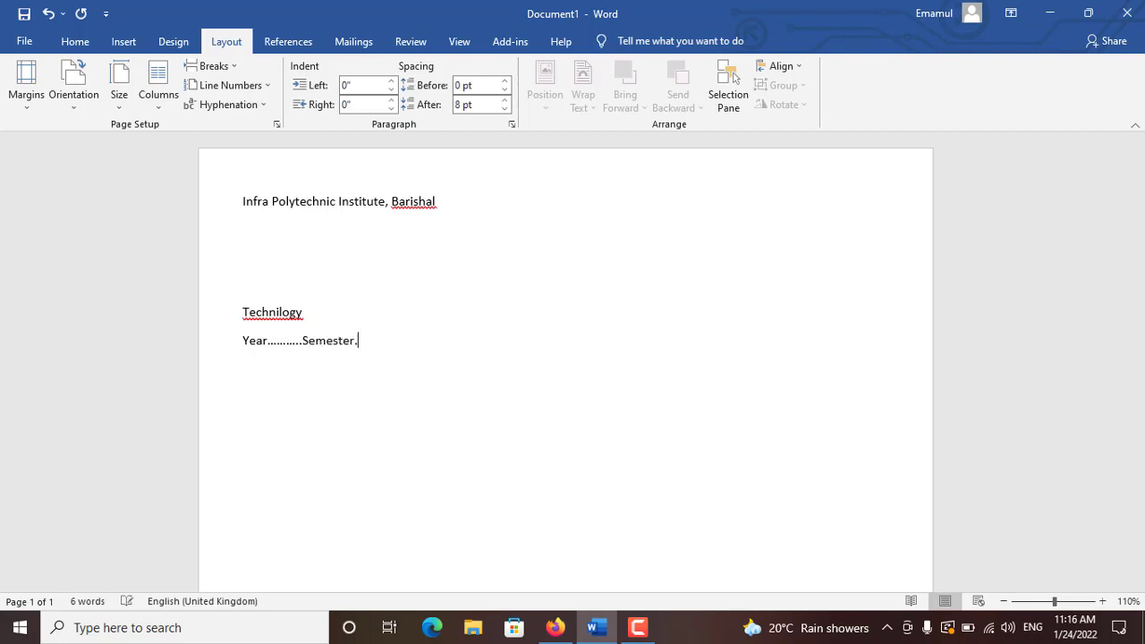
type("..................Group")
- Correct the misspelled "Technilogy" line to "Technology"
left_click(281, 313)
key("BackSpace")
type("o")
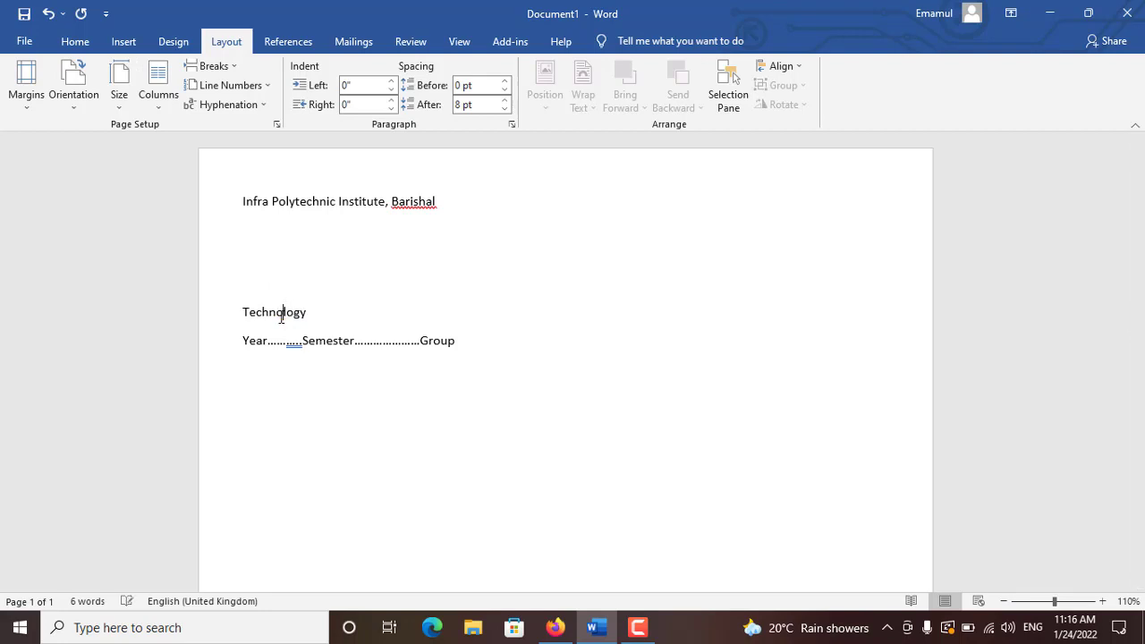
- Add a "Subject" line followed by a dotted blank below the Year, Semester and Group line
left_click(461, 340)
key("Return")
type("Subju")
key("BackSpace")
type("ect...............")
- Add a "Job No" line followed by a dotted blank below the Subject line
key("Return")
type("ob B")
key("BackSpace")
type("Ni")
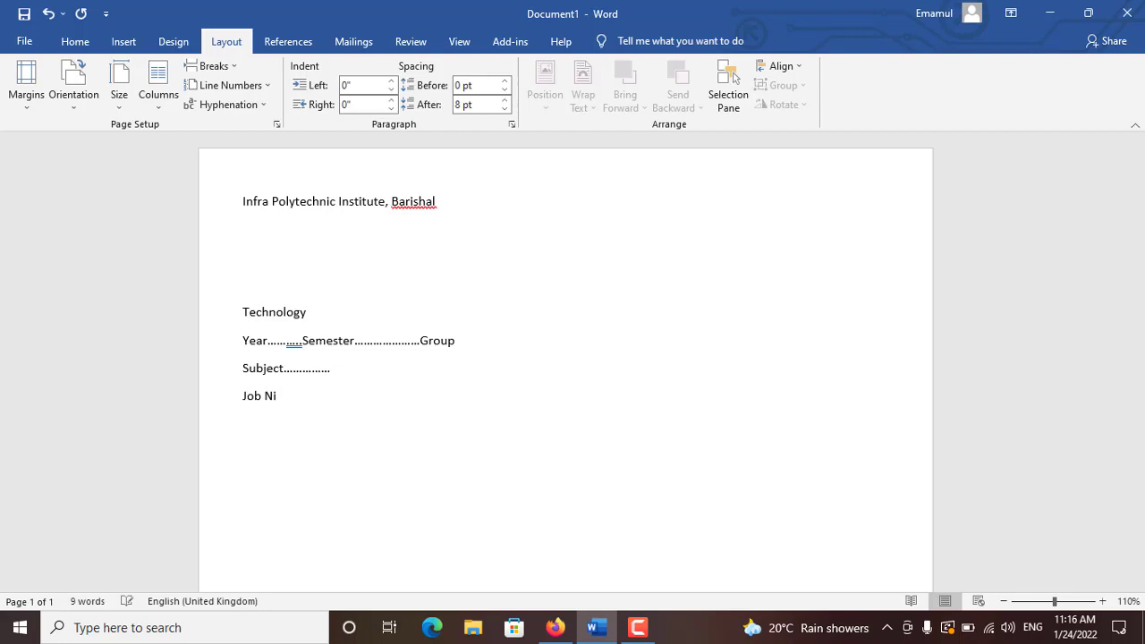
key("BackSpace")
type("o.................. St")
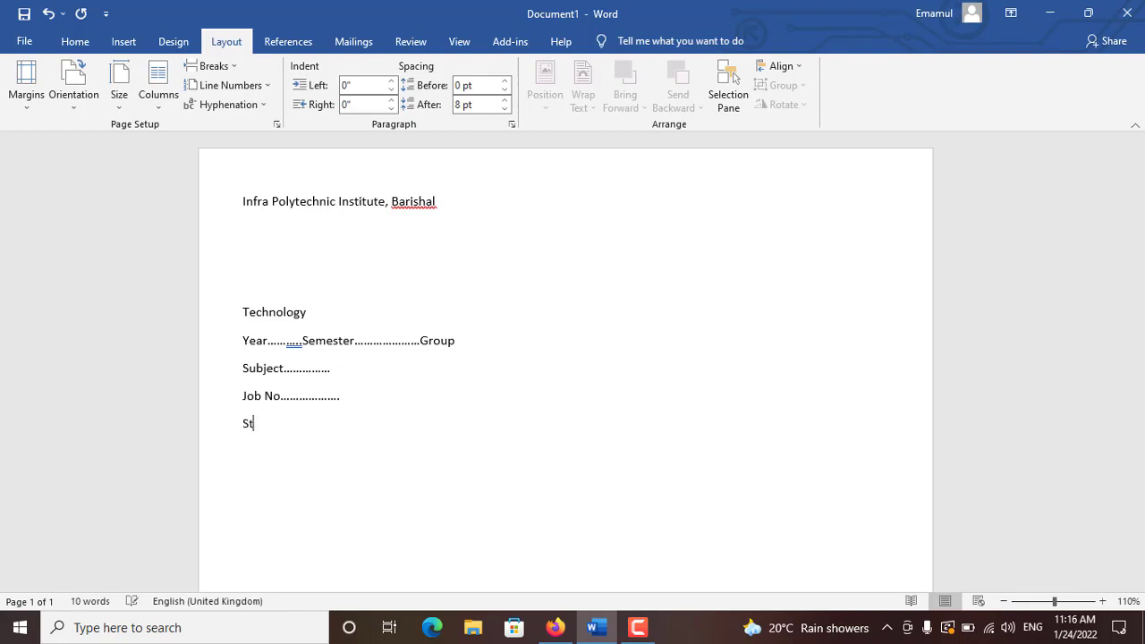
- Add separate lines for "Student Name", "Class Roll" with a dotted blank, and "Registration No"
type("udent Name")
key("Return")
type("Class R")
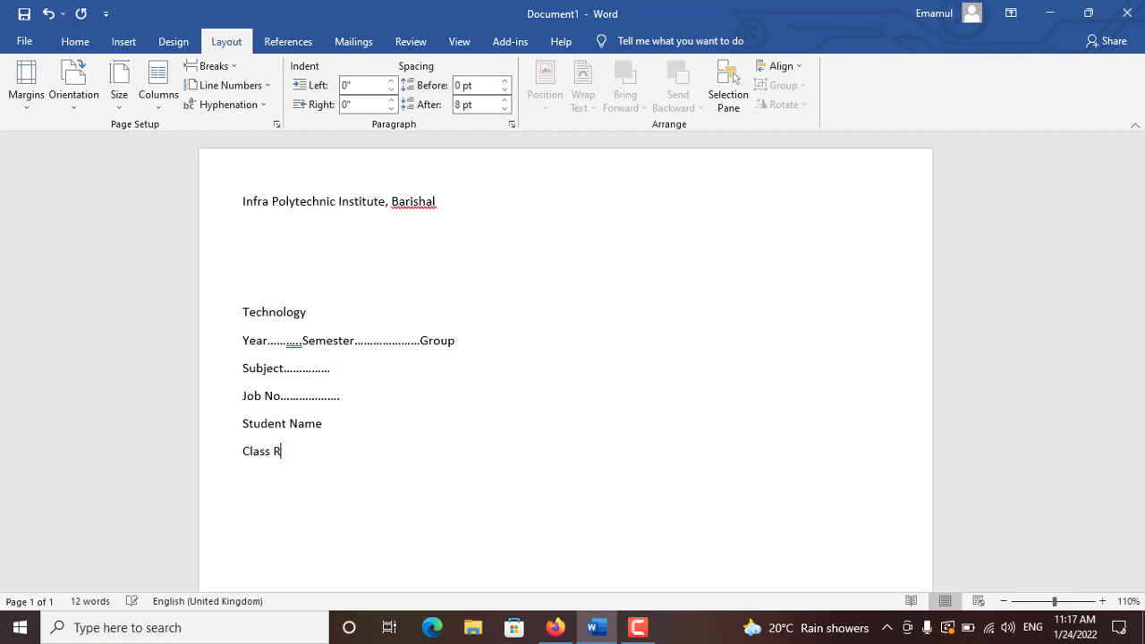
type("oll..................")
key("Return")
type("registration No")
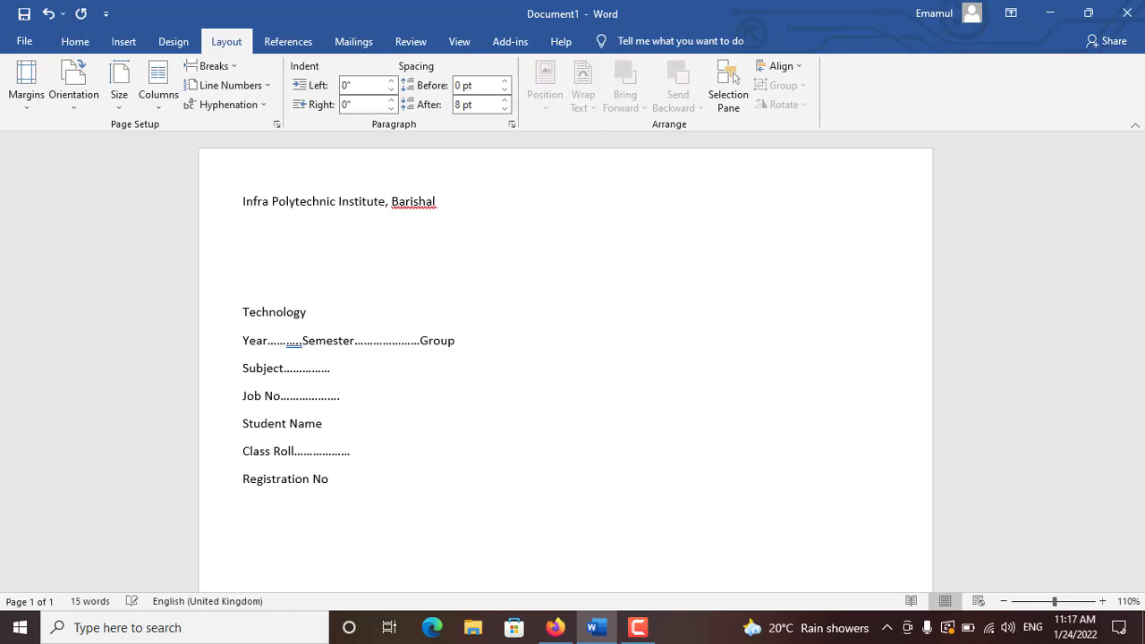
- Add a colon and dotted blank after "Registration No", and add a "Submission Date" line below it
type(":..........")
key("Return")
type("Da")
type("te")
type("S")
type("y")
key("BackSpace")
type("ubmission")
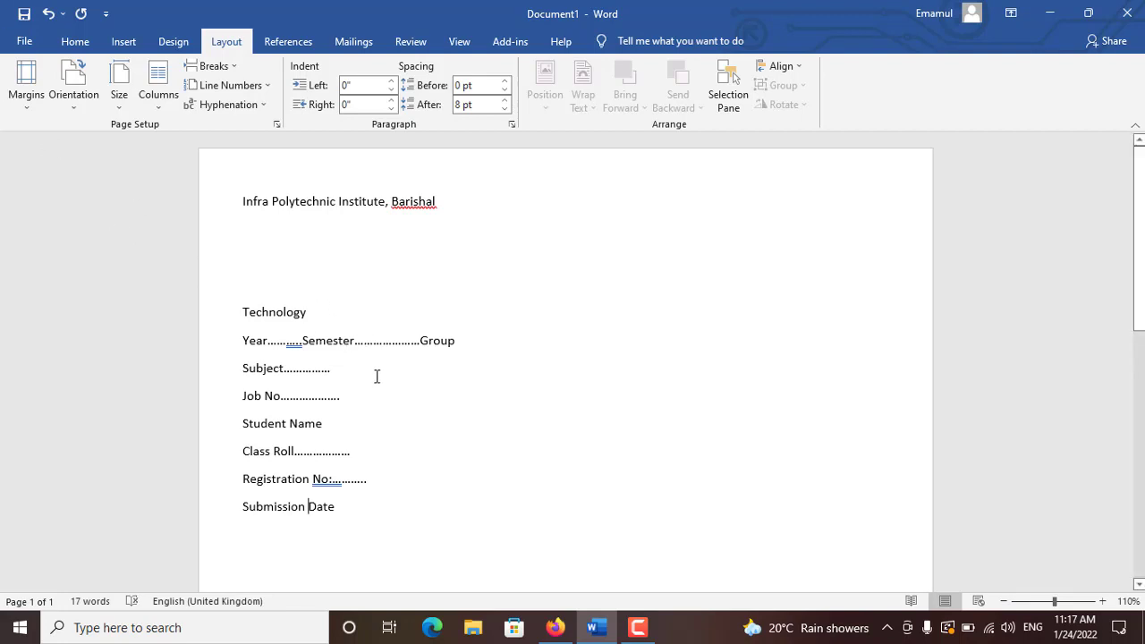
- Insert a long dotted blank in front of the word "Technology"
scroll(345, 349, "down", 1)
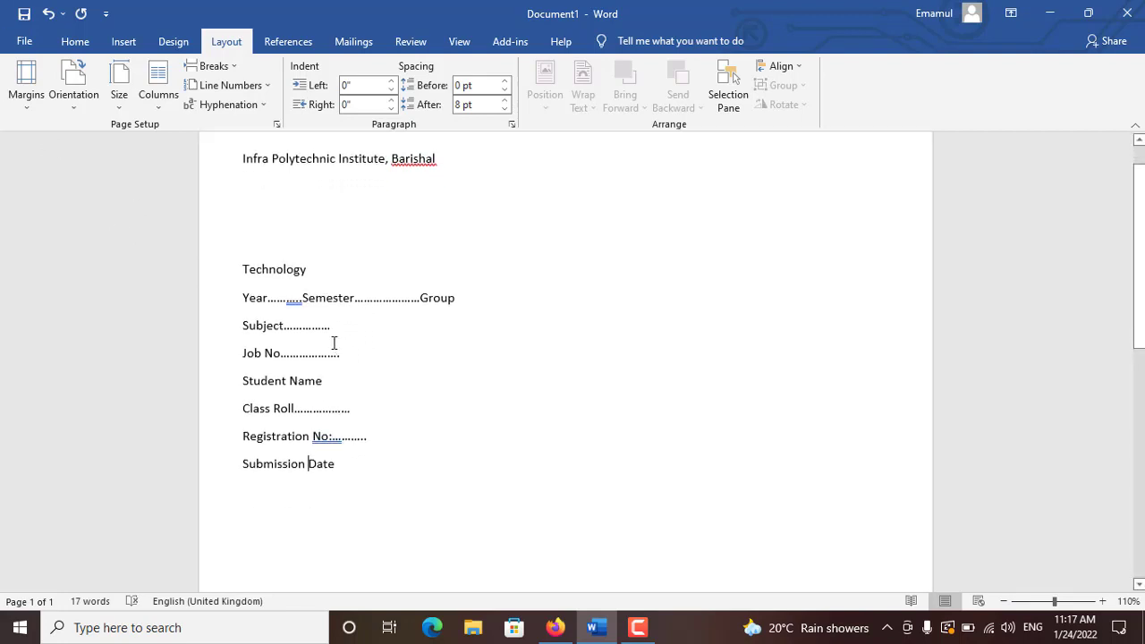
left_click(242, 270)
type("...............")
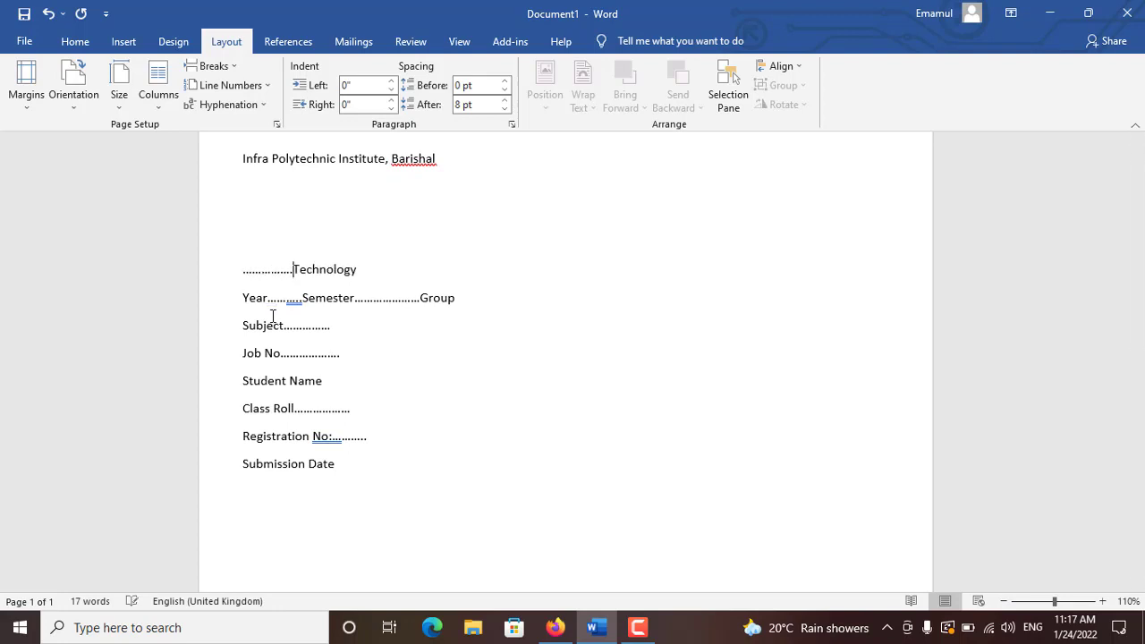
type("............")
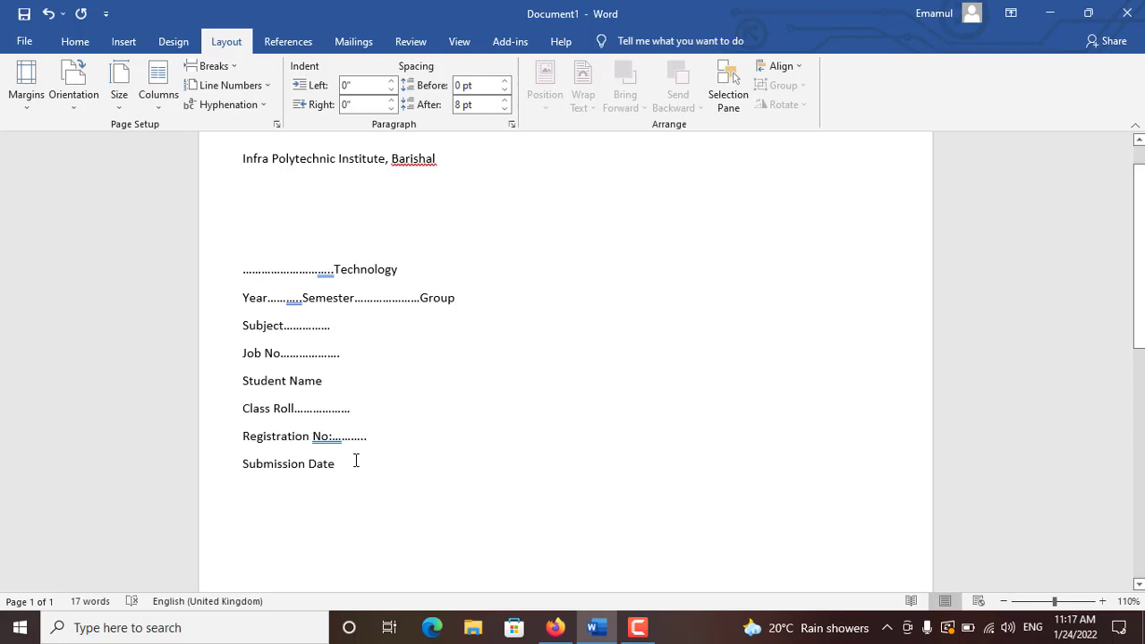
- Add two new empty lines below the Submission Date line
key("Return")
key("Return")
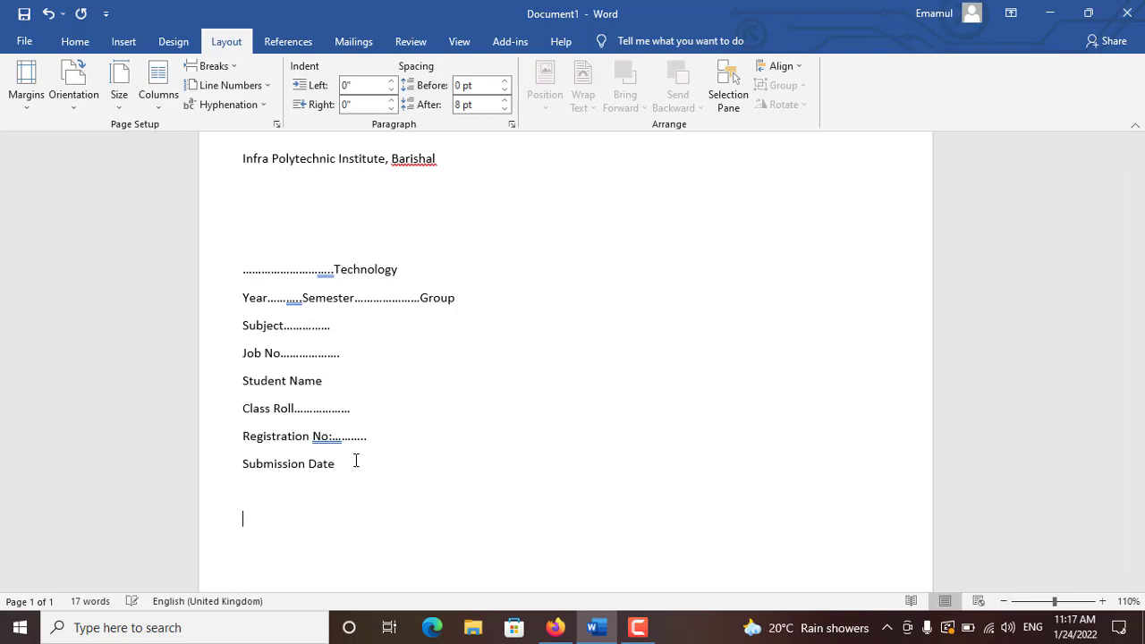
scroll(358, 458, "down", 2)
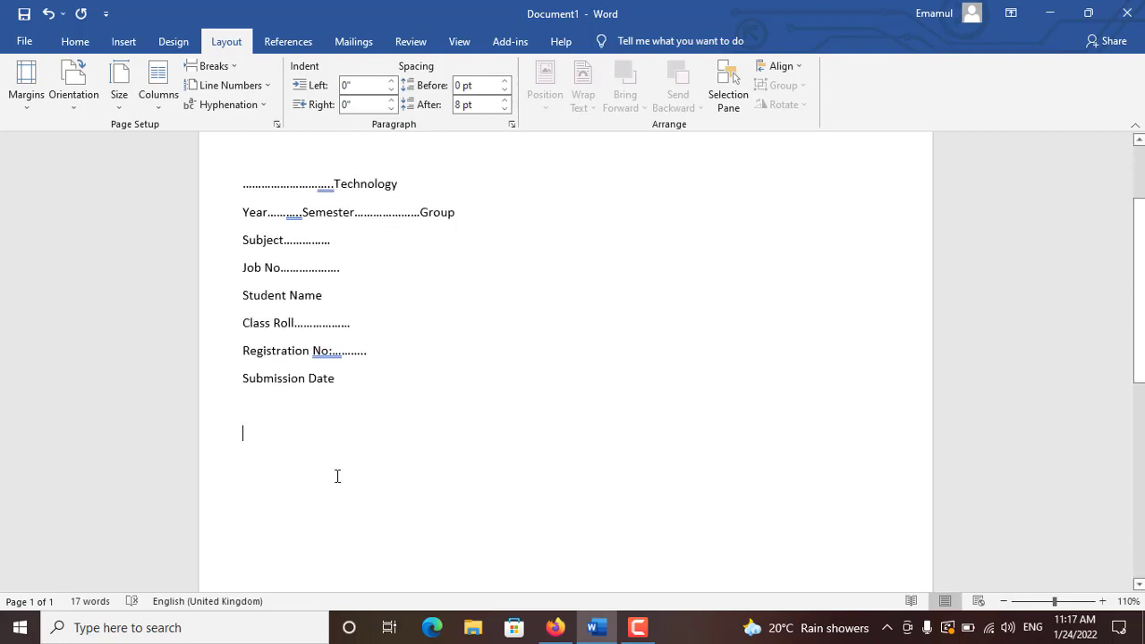
left_click(128, 45)
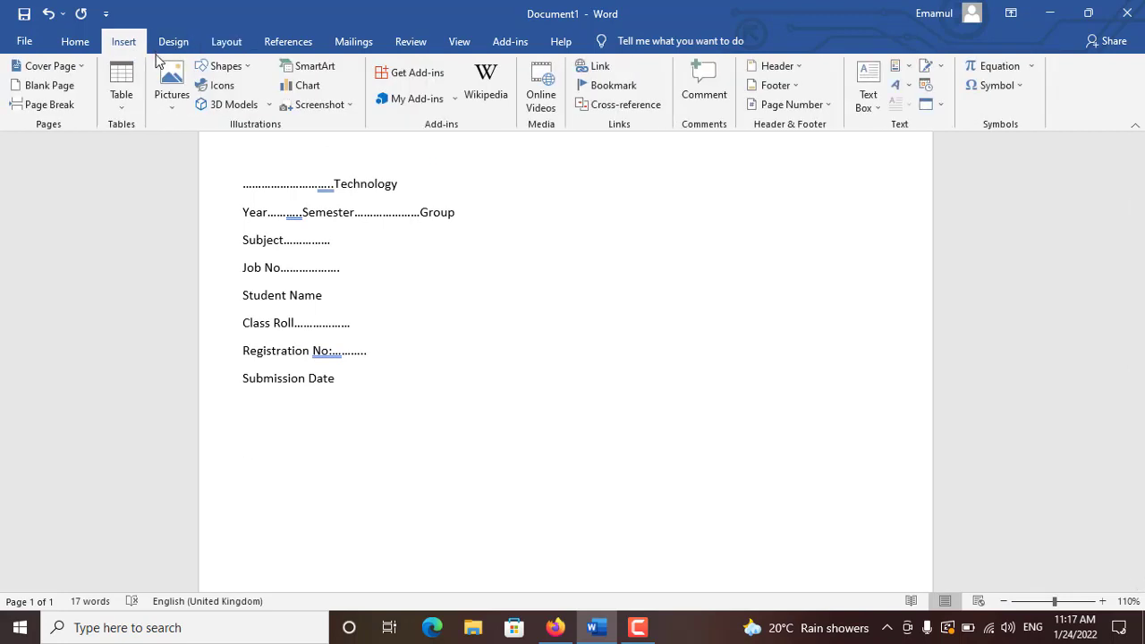
left_click(250, 73)
left_click(256, 117)
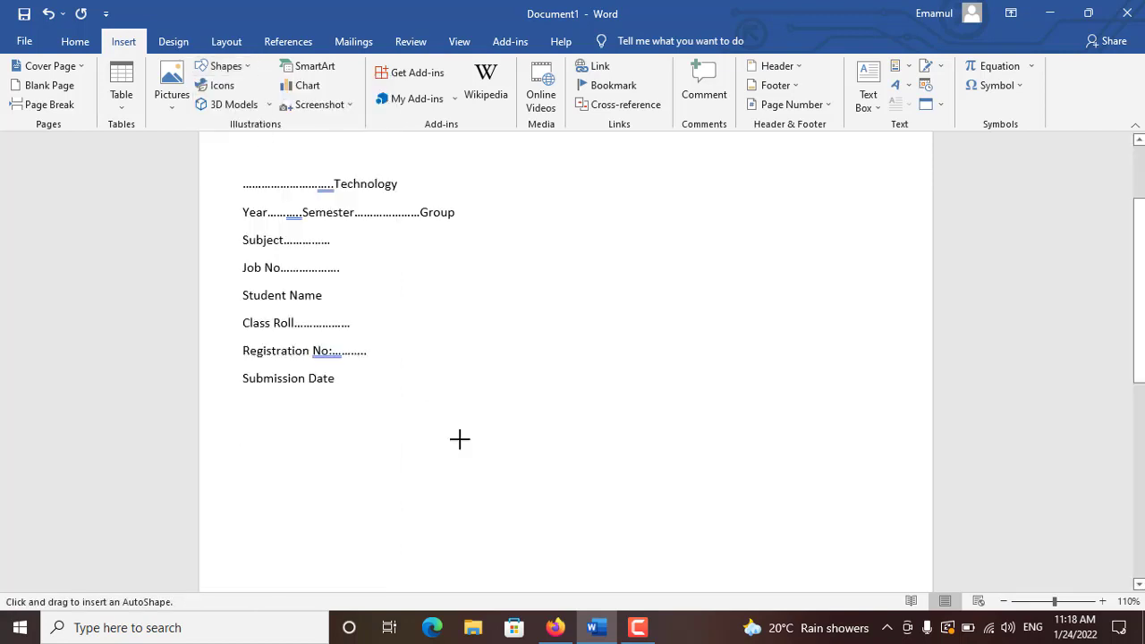
left_click_drag(247, 426, 869, 581)
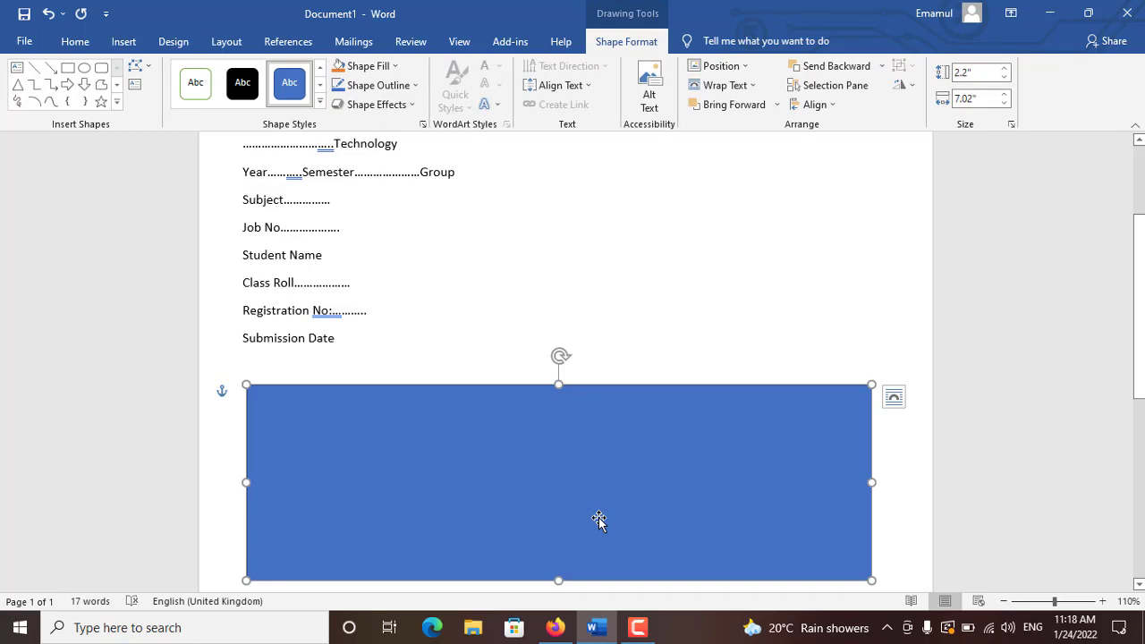
key("Delete")
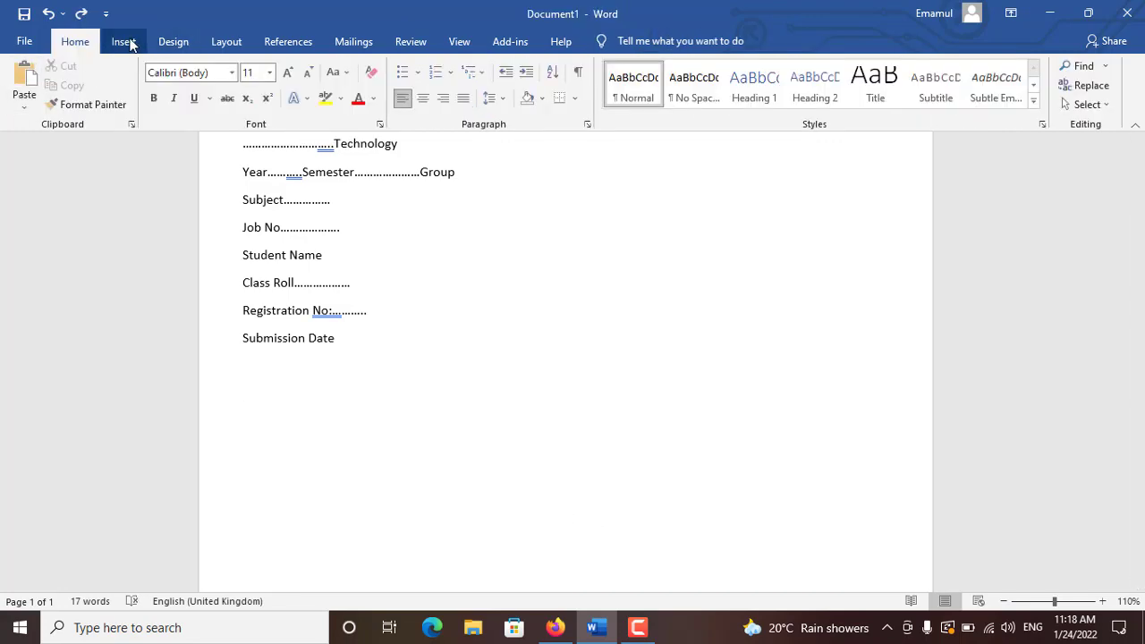
- Draw a text box about 7.24" wide and 1.99" high below the Submission Date line
left_click(122, 41)
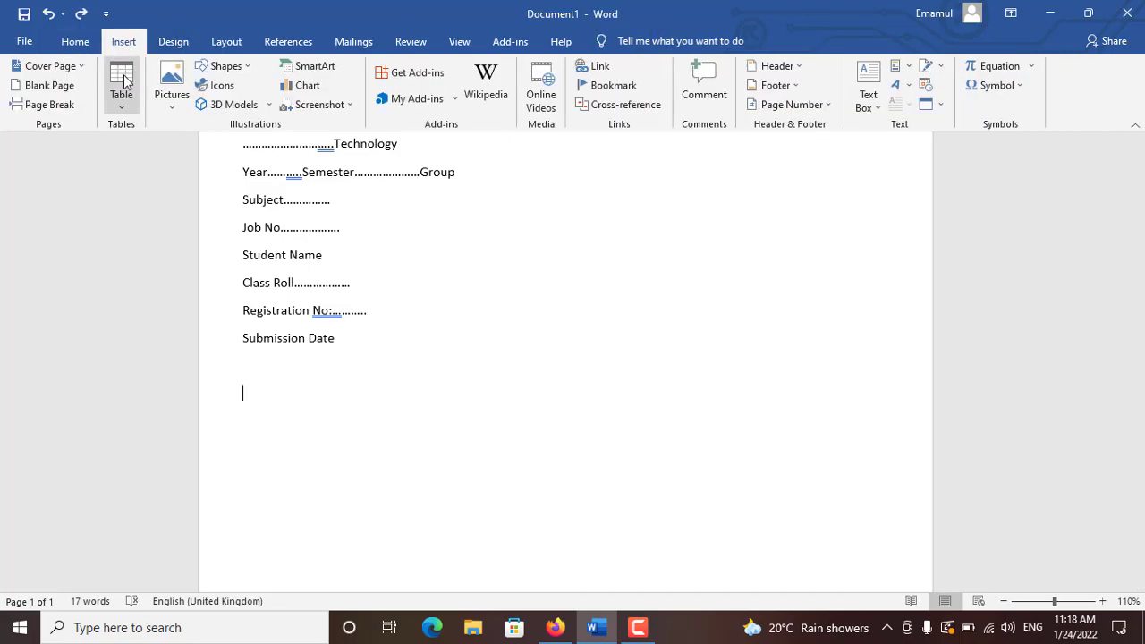
left_click(238, 68)
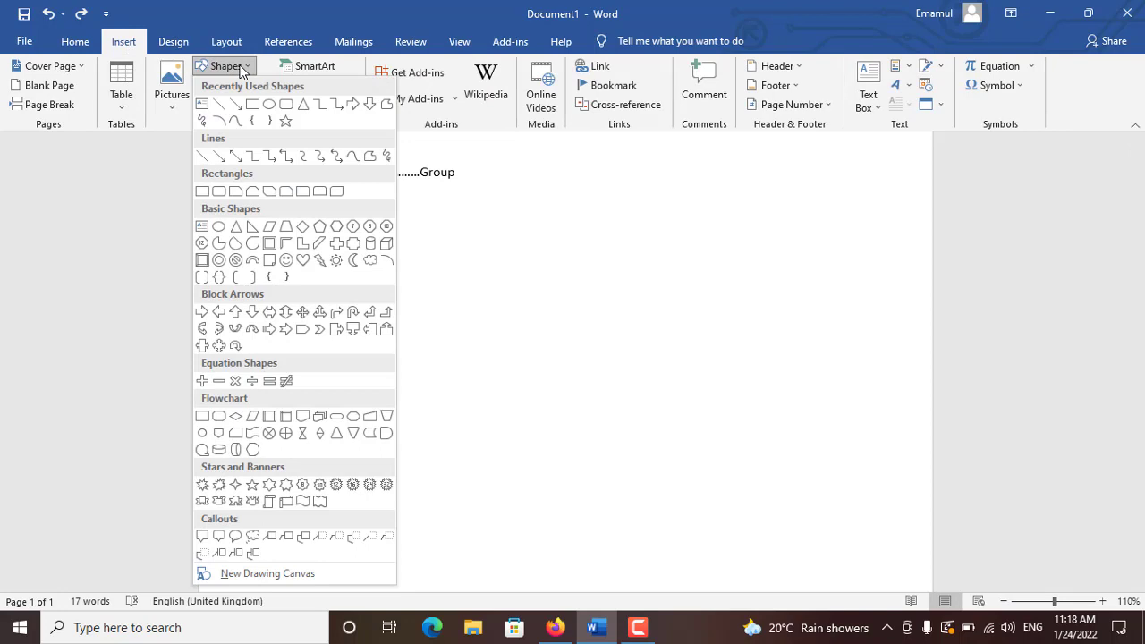
left_click(204, 105)
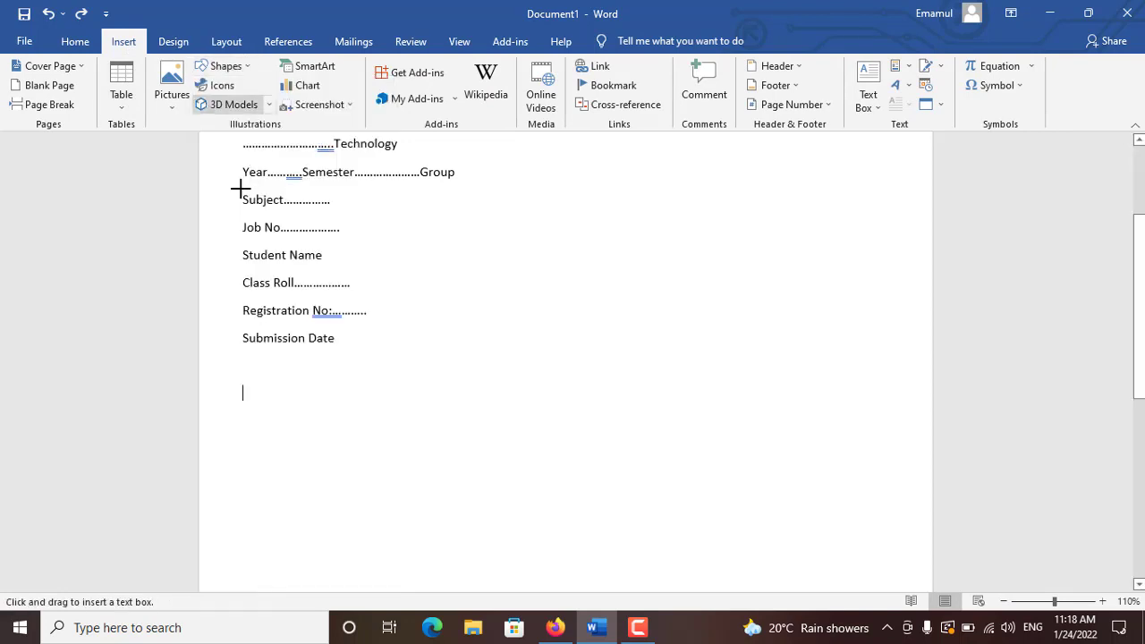
left_click_drag(242, 395, 885, 570)
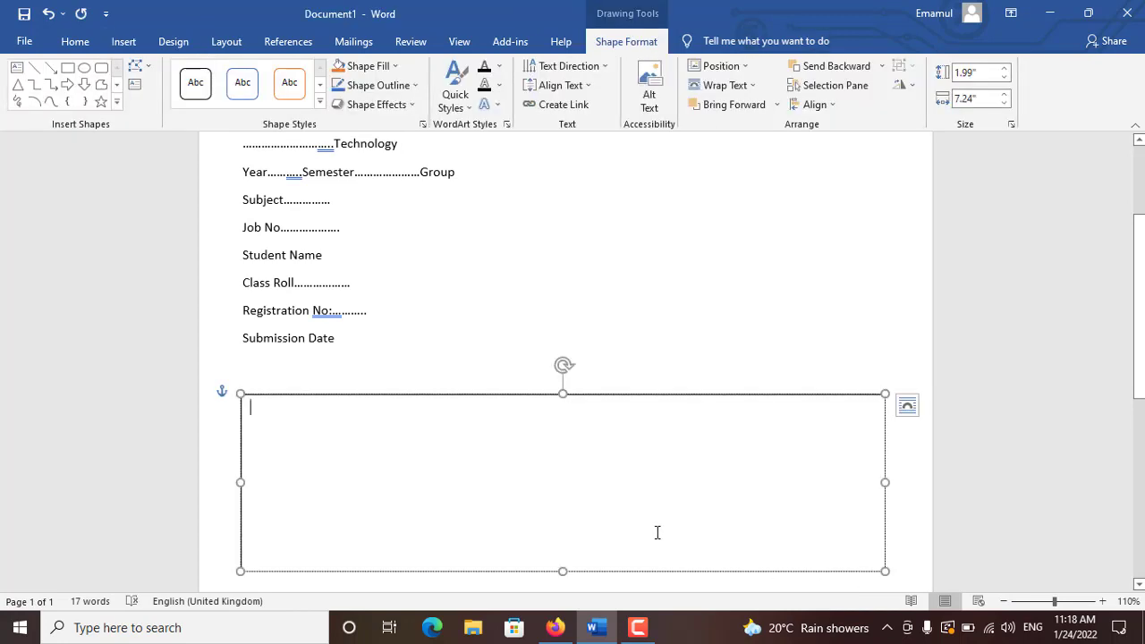
- Enter the heading "Mark" in the text box and a "Practice:" line with a dotted blank below it
type("M")
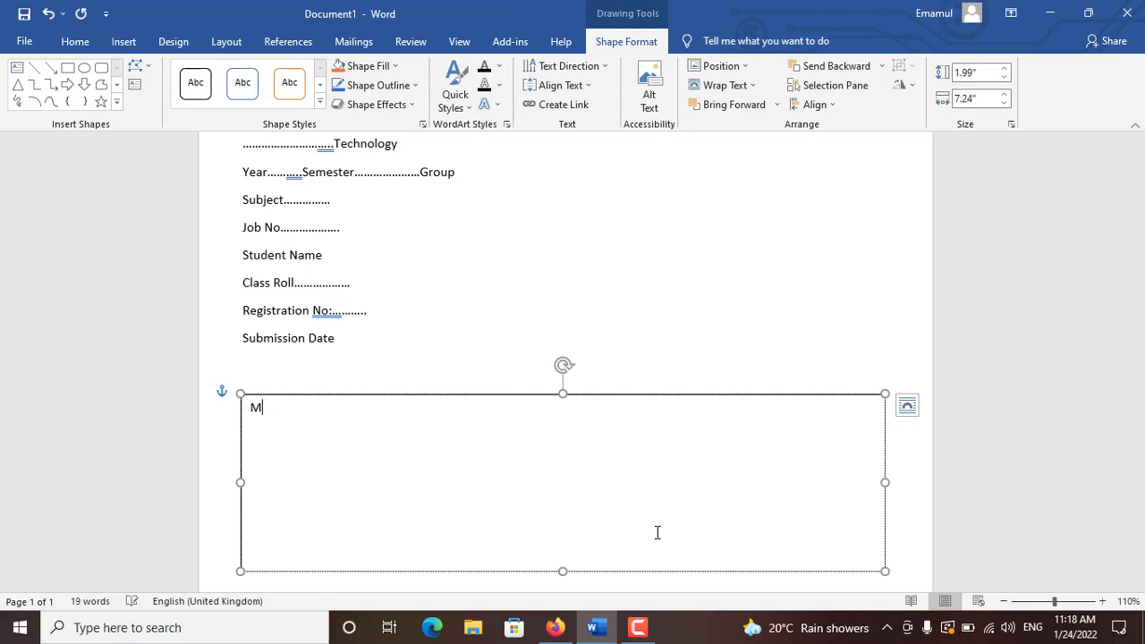
type("a")
type("rk")
type("Pract")
type("ice")
type(":")
type(".........")
key("Return")
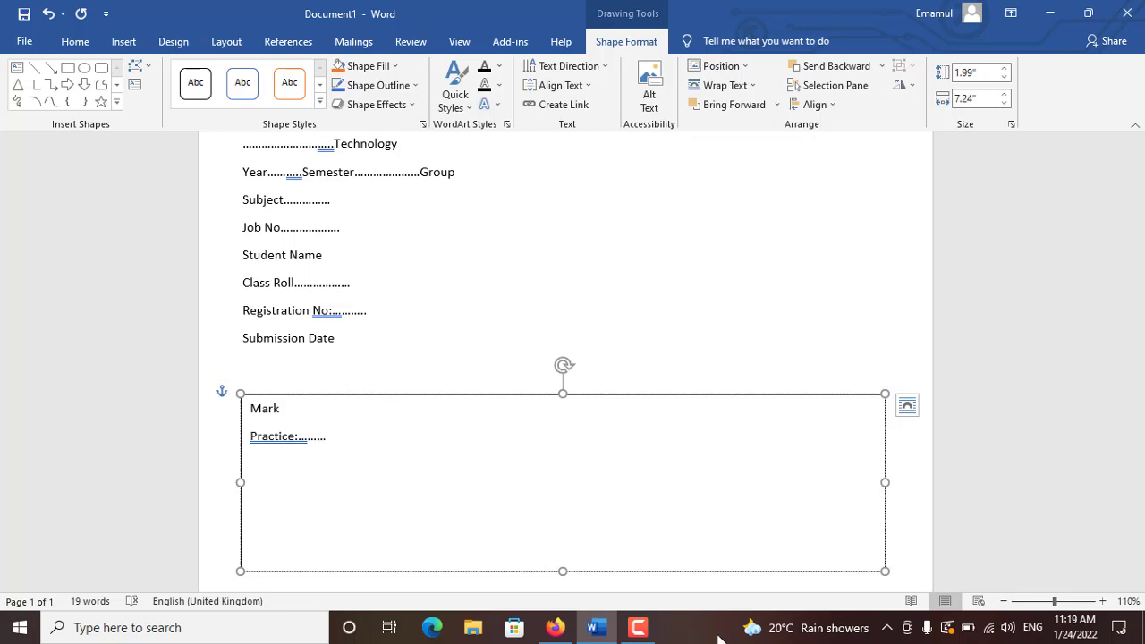
left_click(887, 628)
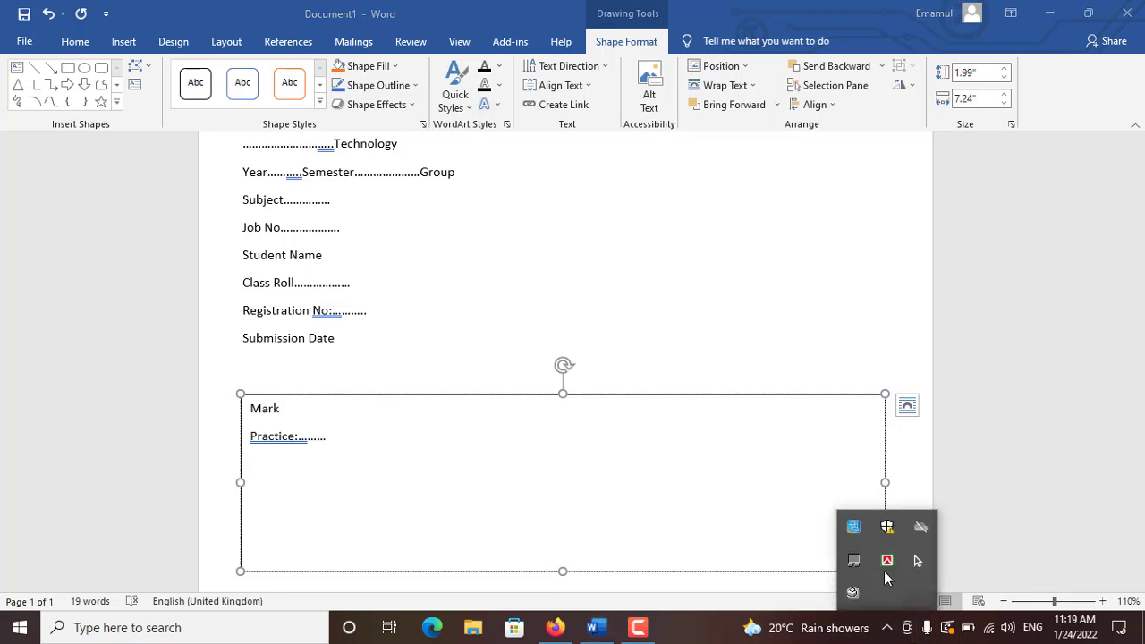
left_click(885, 633)
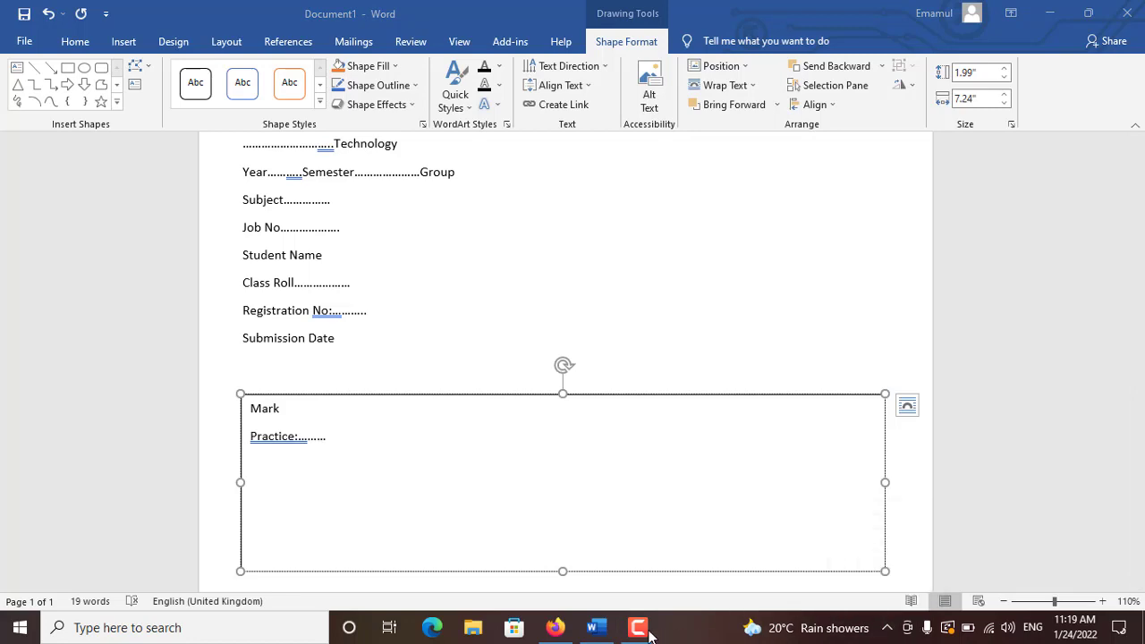
- Add a "Total Mark:" line with a dotted blank below the Practice line in the text box
left_click(313, 459)
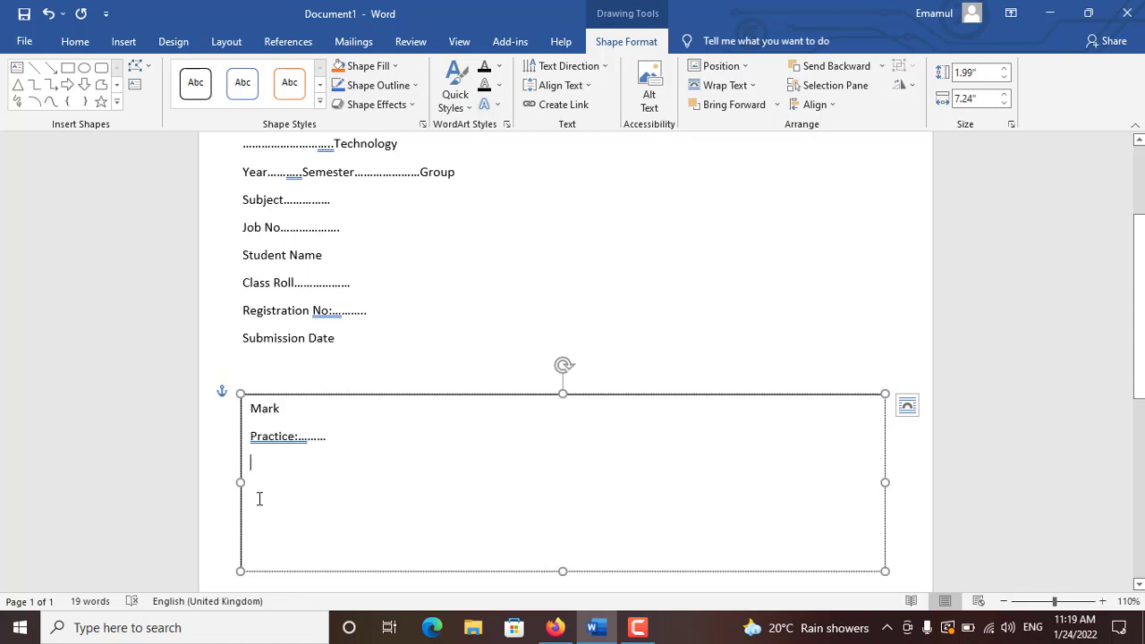
type("Tota")
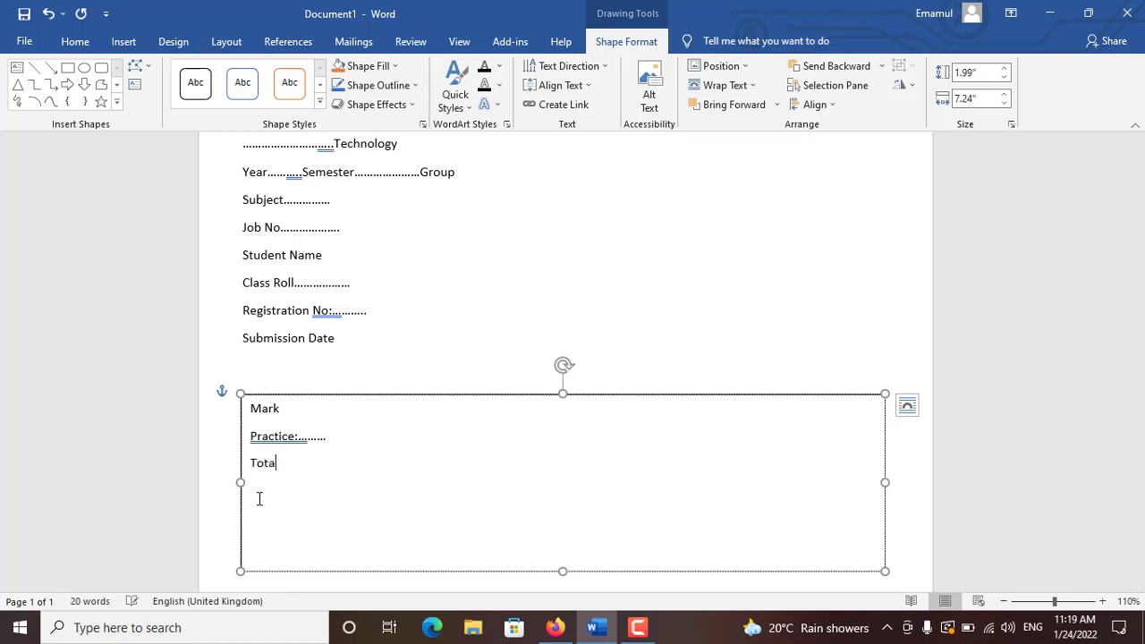
type("l Mark:........")
- Insert a correctly spelled "Discipline:" line with a dotted blank between the Practice and Total Mark lines, followed by an empty line
left_click(344, 440)
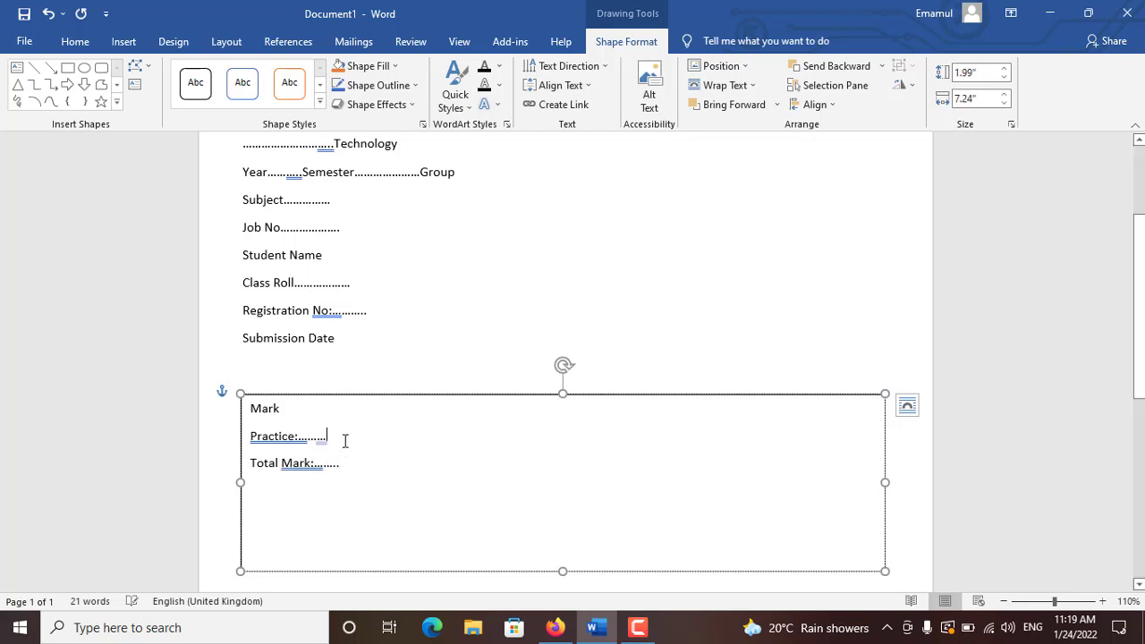
key("Return")
type("D")
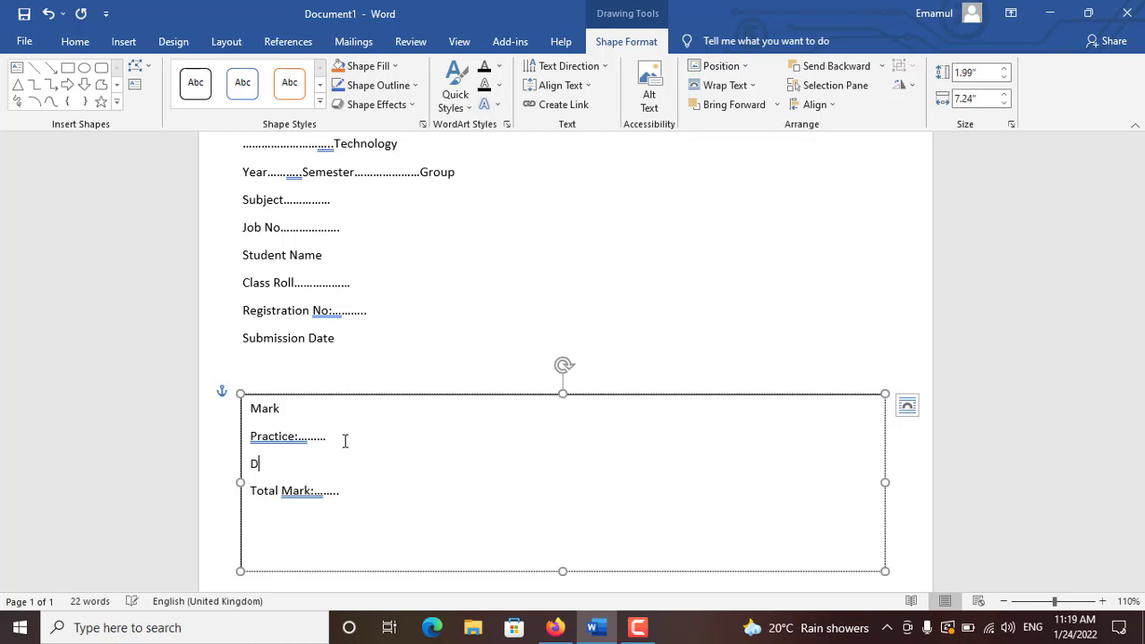
type("icipline:..................")
key("Return")
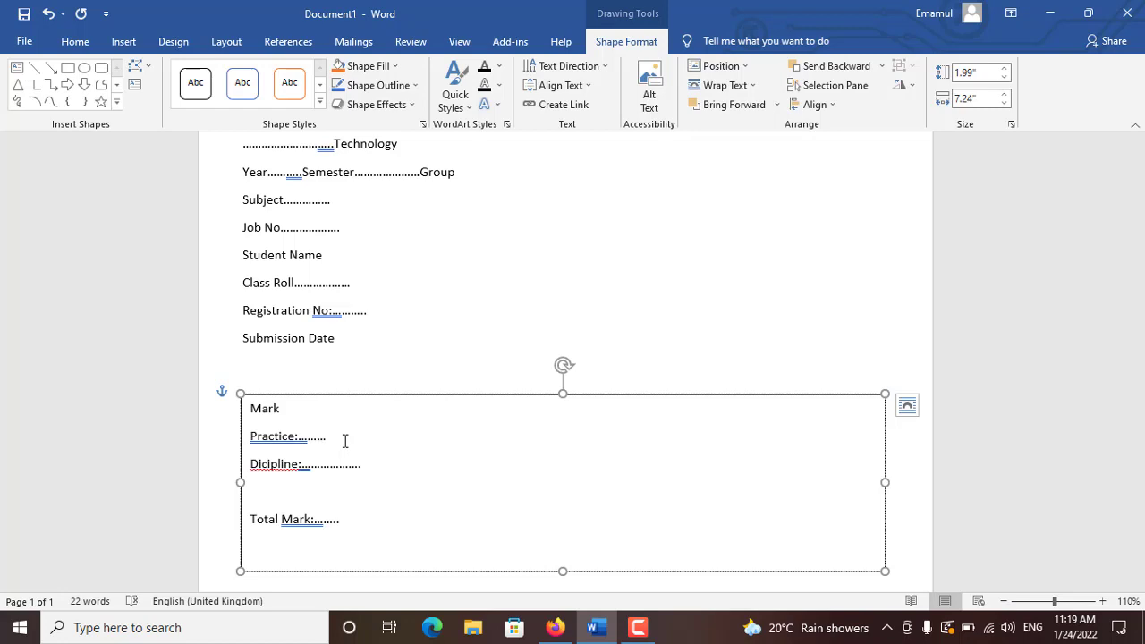
right_click(279, 463)
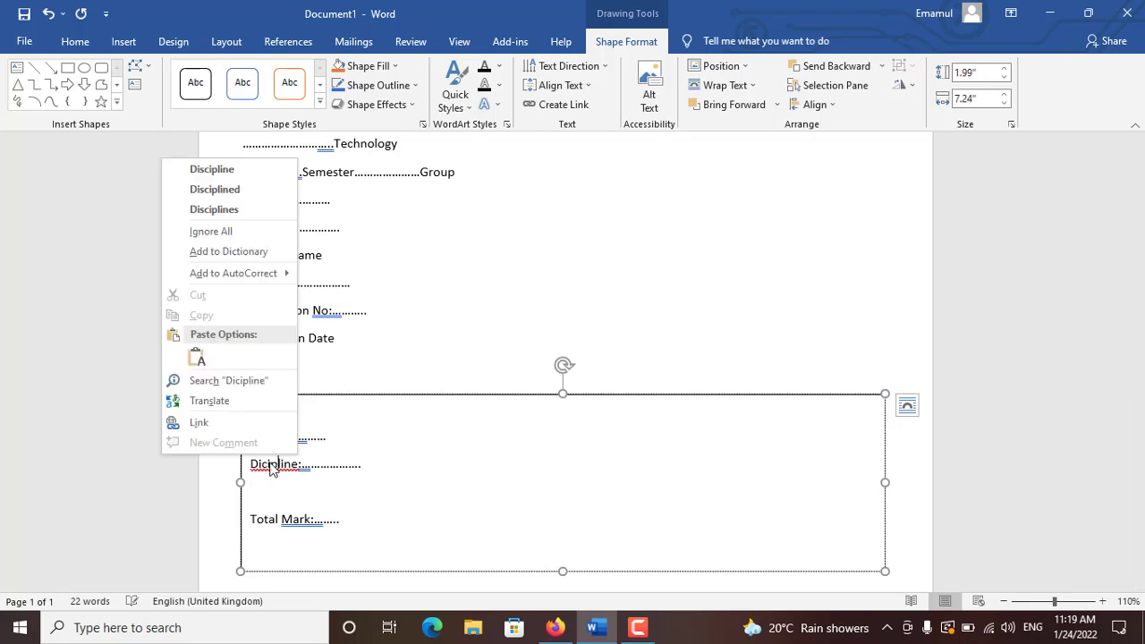
left_click(257, 170)
- Fill the empty line above Total Mark with "Cleanness:" and a dotted blank
left_click(283, 486)
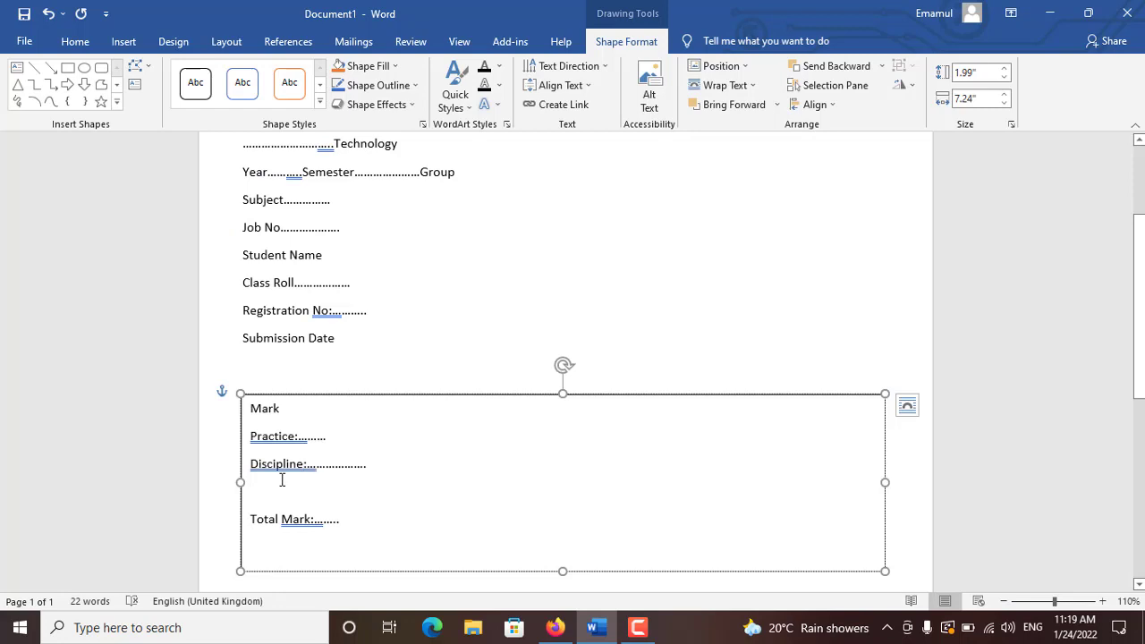
type("Cl")
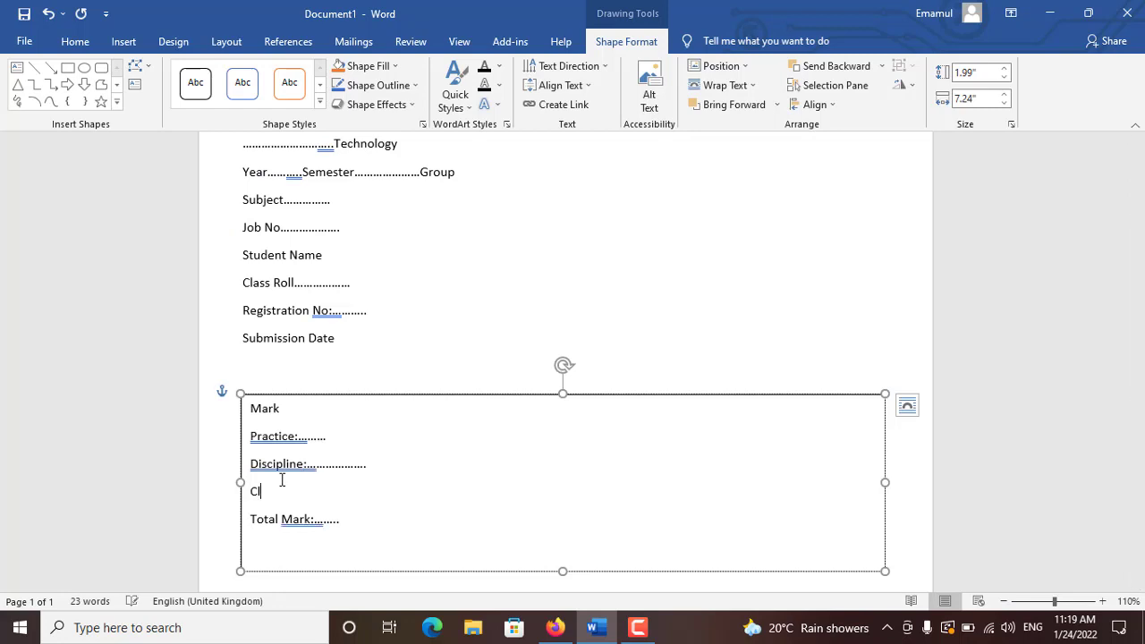
type("eanness:...............")
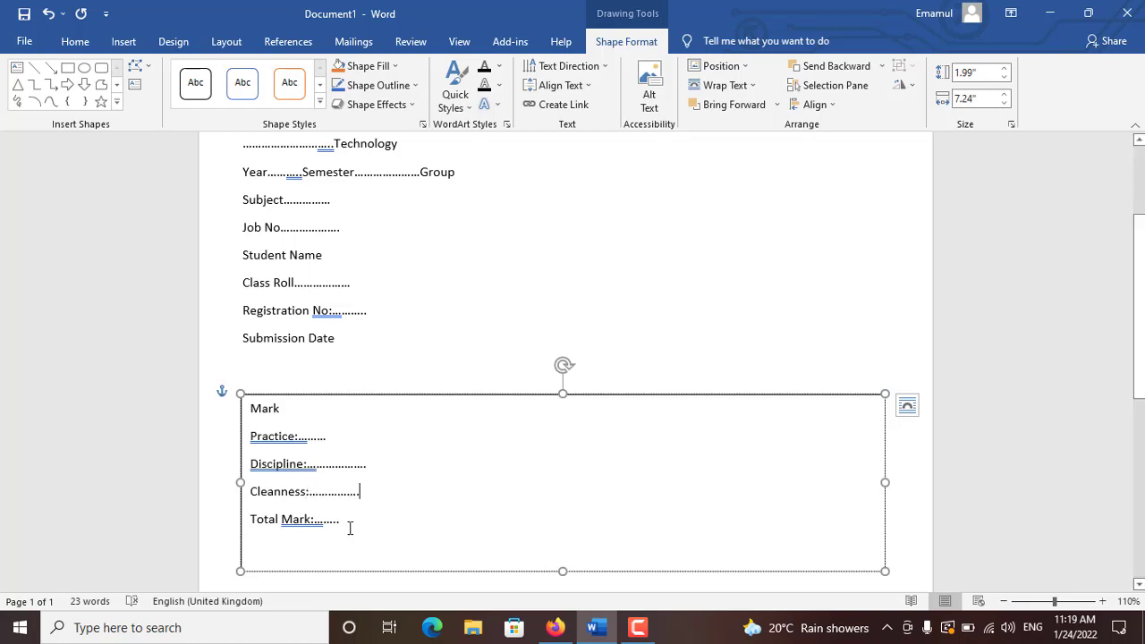
- Add three line breaks in the body text below the marks text box
scroll(312, 562, "down", 1)
left_click(281, 539)
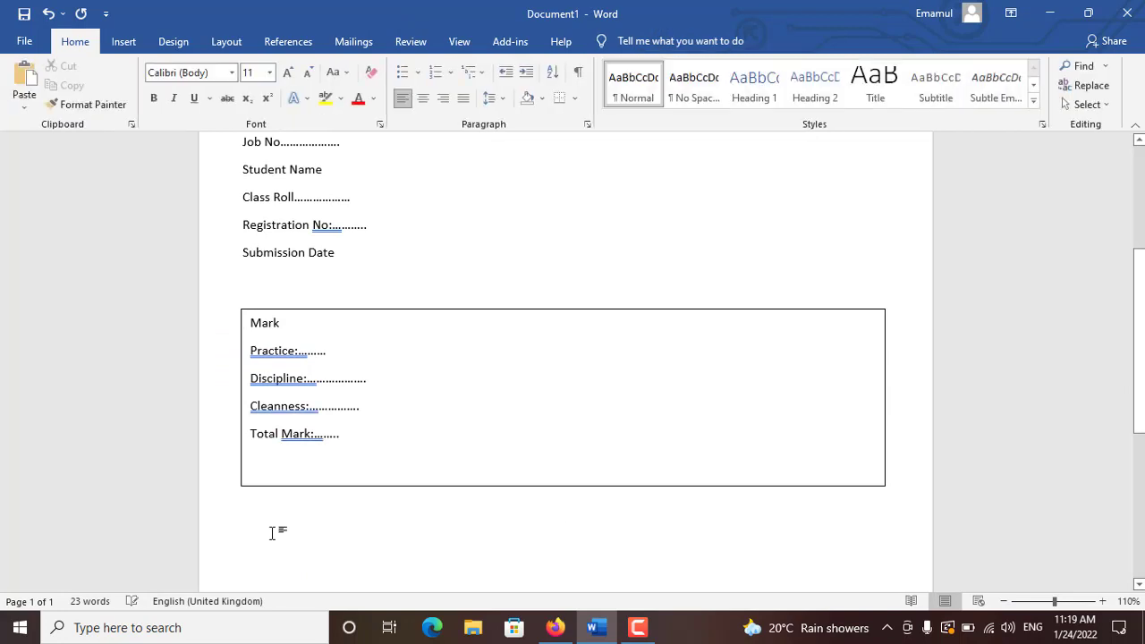
scroll(274, 532, "down", 2)
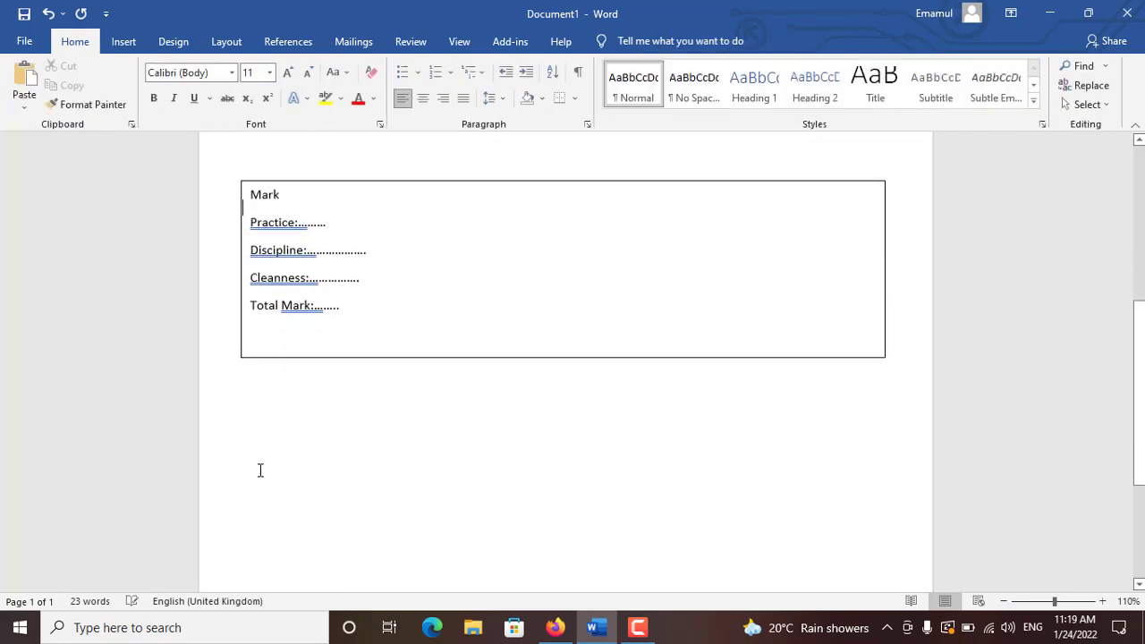
left_click(265, 415)
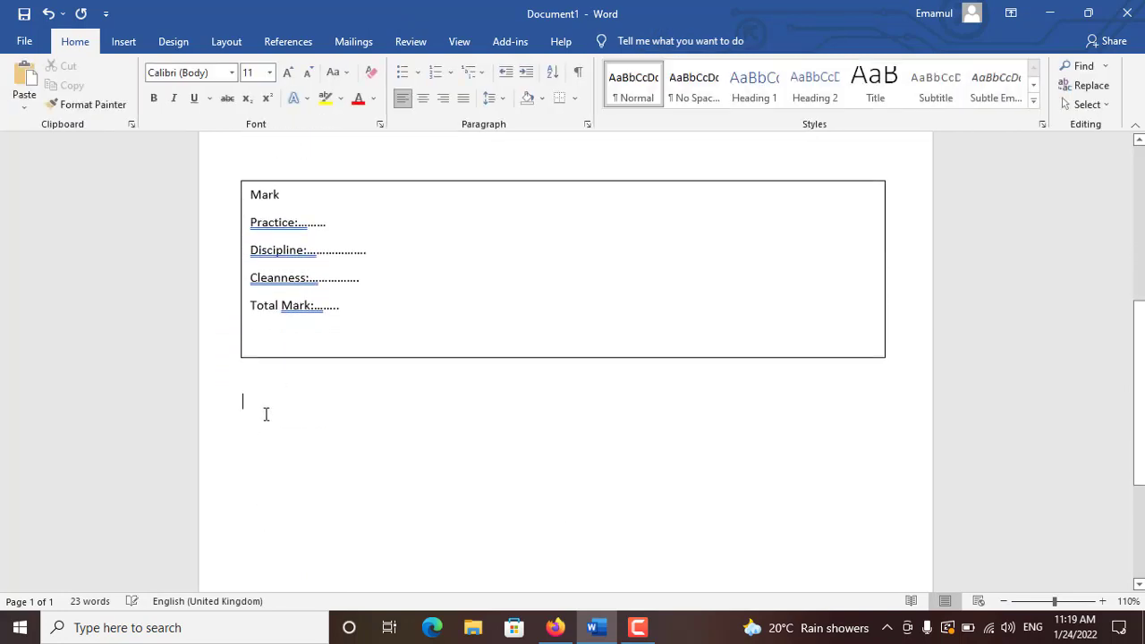
key("Return")
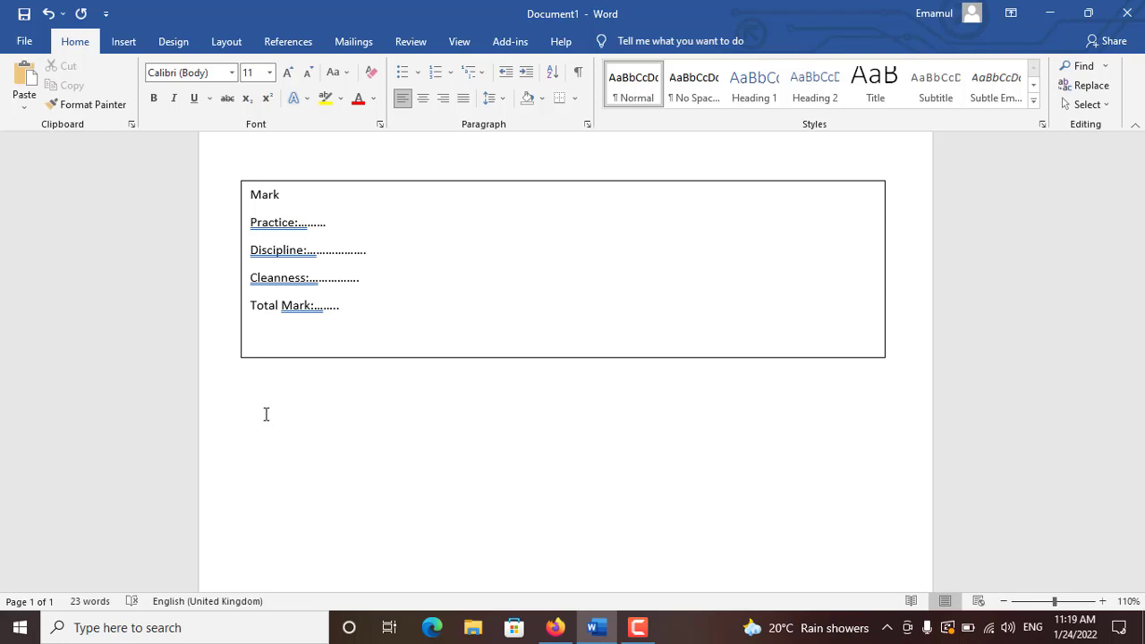
scroll(269, 413, "down", 2)
key("Return")
key("Return")
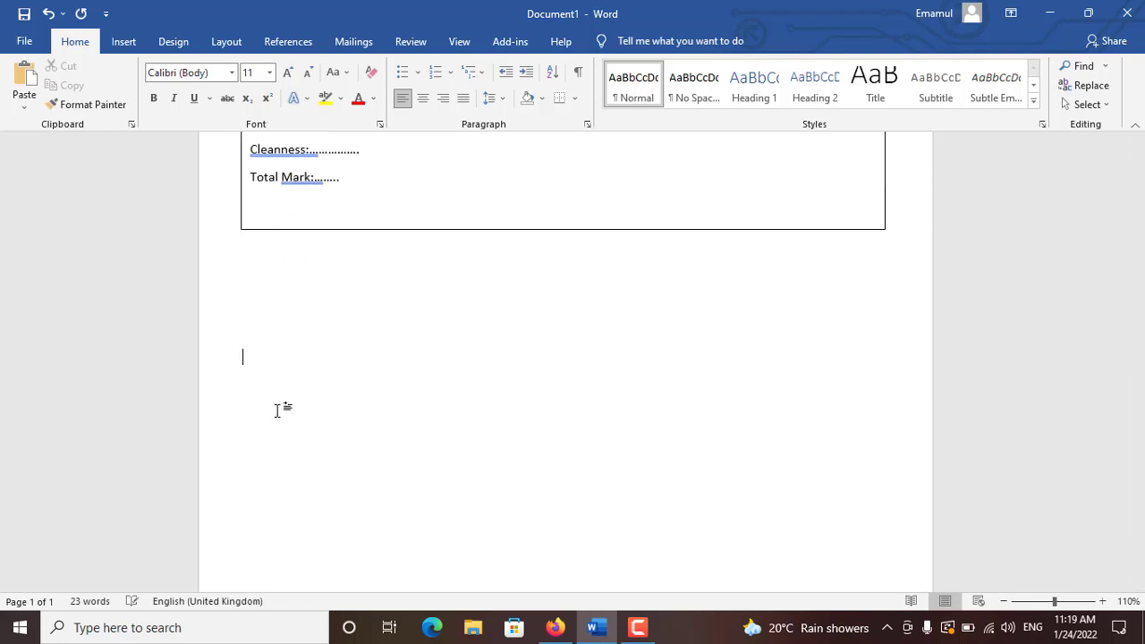
- Add a "Teacher Signeture" line beneath the blank space under the marks text box
type("Teacher Comment")
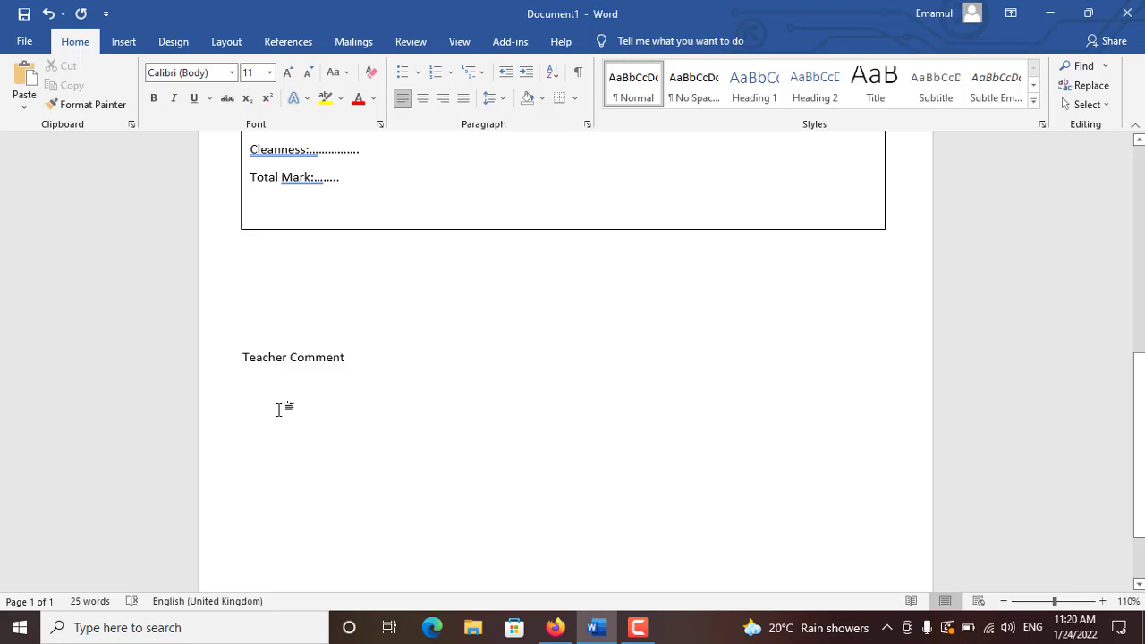
key("BackSpace")
key("BackSpace")
key("BackSpace")
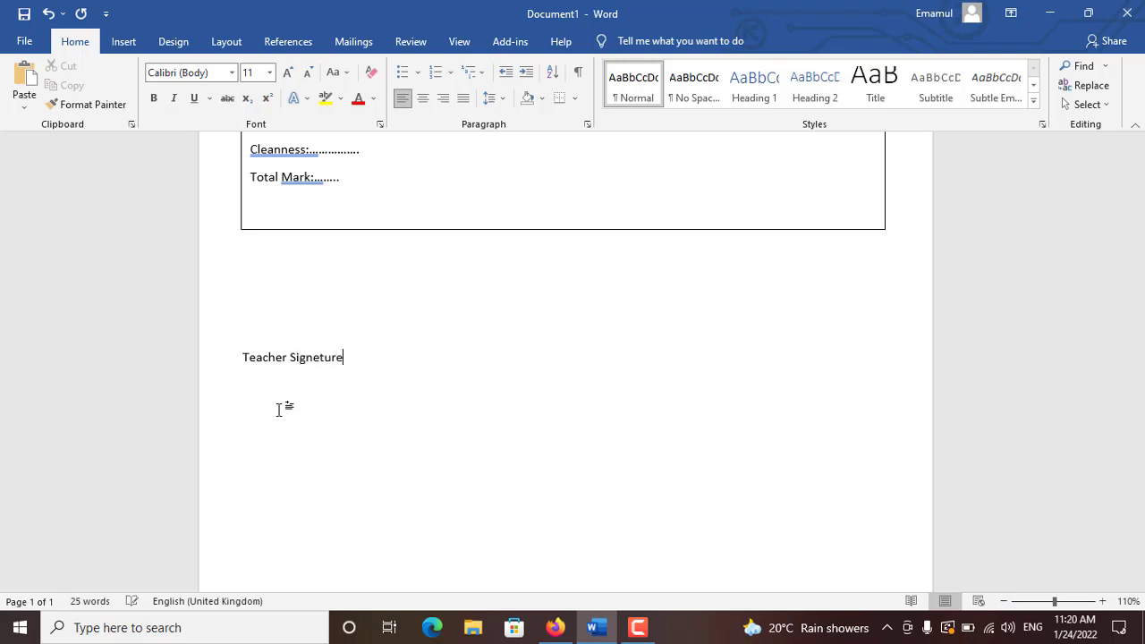
scroll(411, 286, "up", 10)
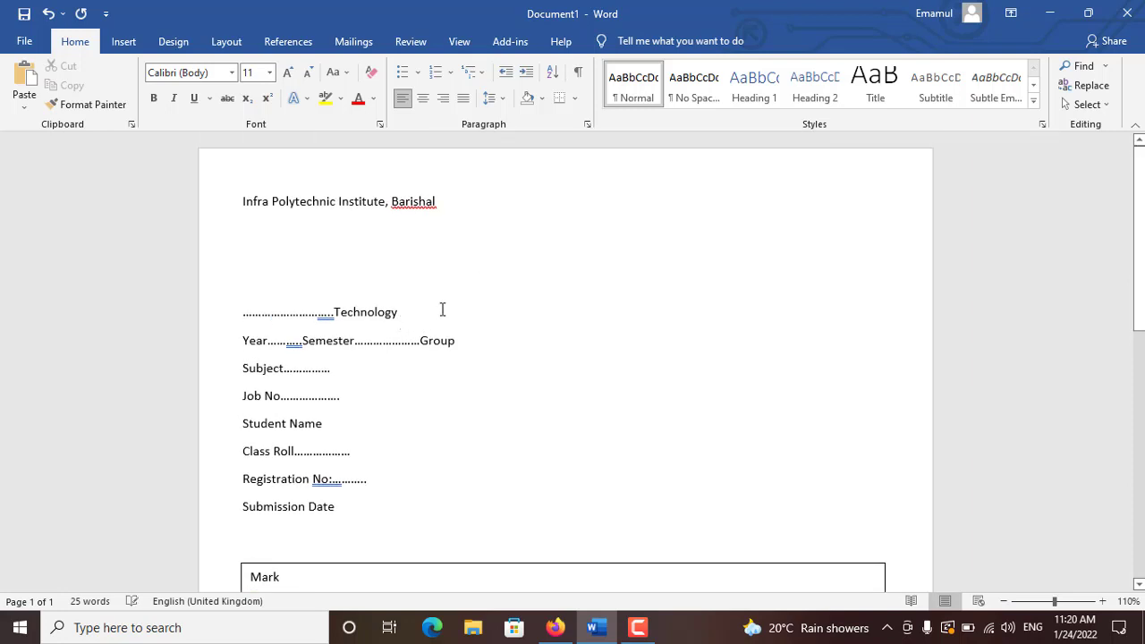
scroll(496, 212, "down", 3)
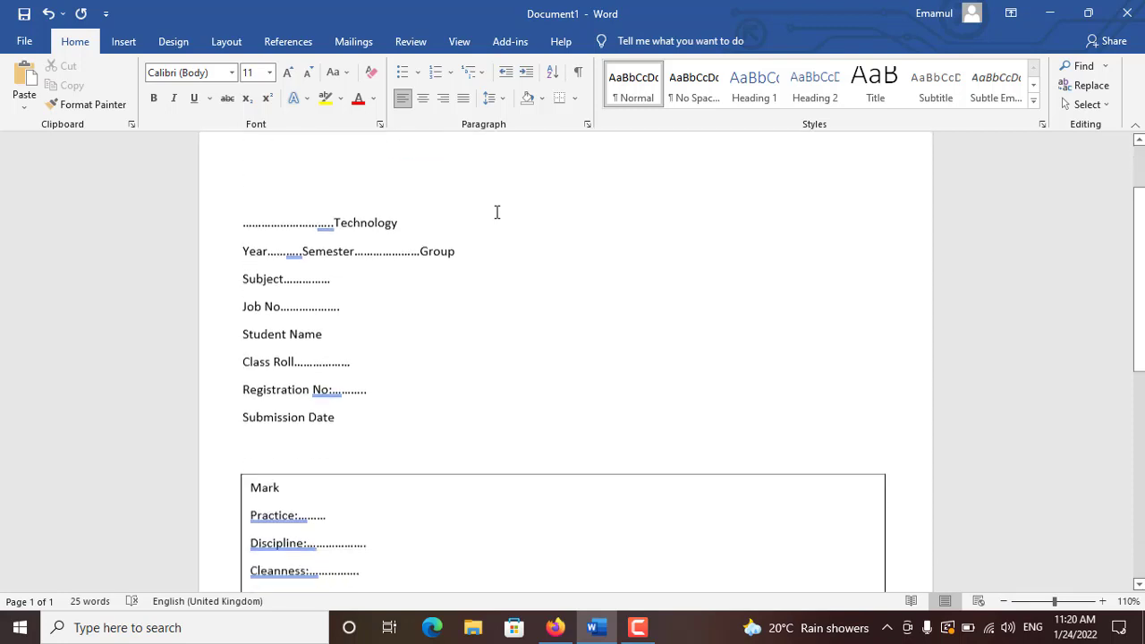
scroll(496, 212, "up", 1)
scroll(476, 289, "down", 5)
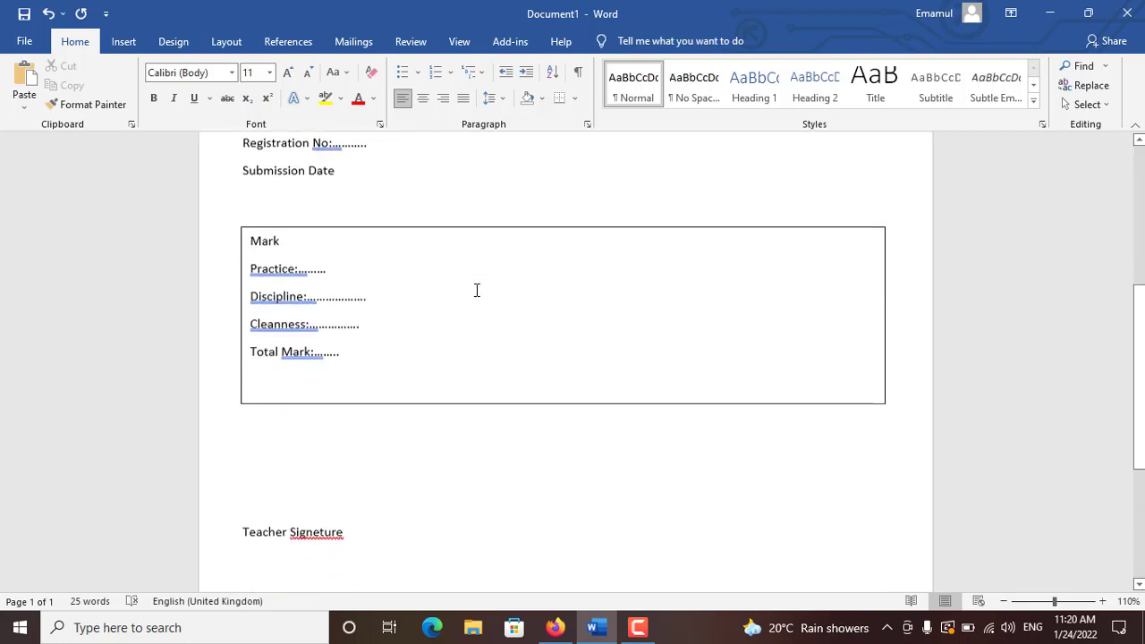
scroll(491, 289, "up", 6)
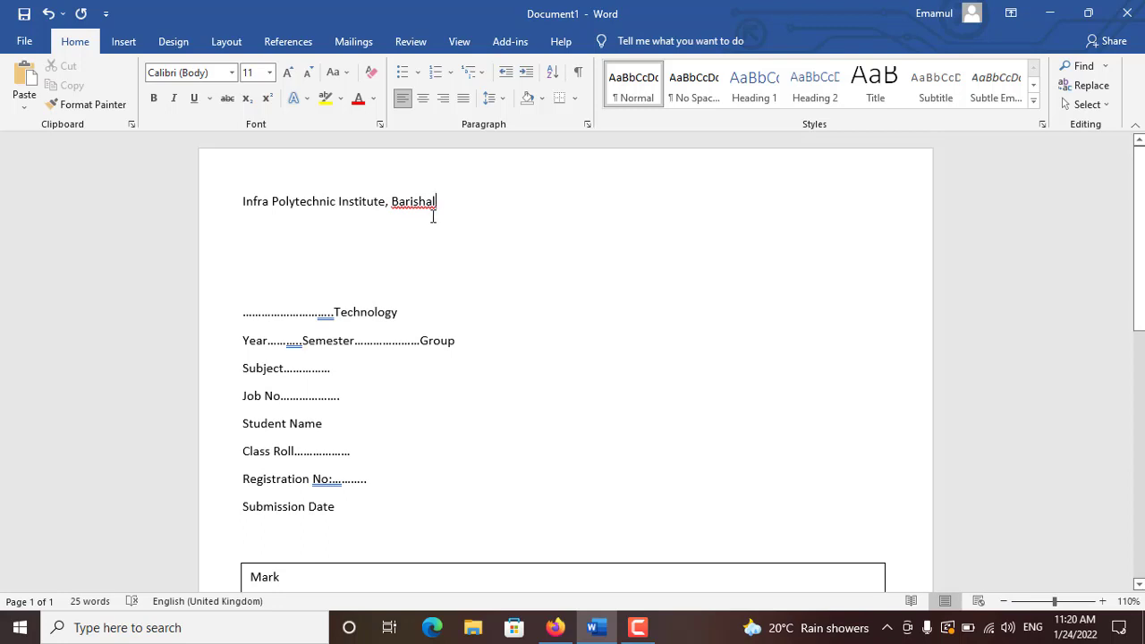
- Open the page border settings for the document
left_click(123, 42)
left_click(242, 46)
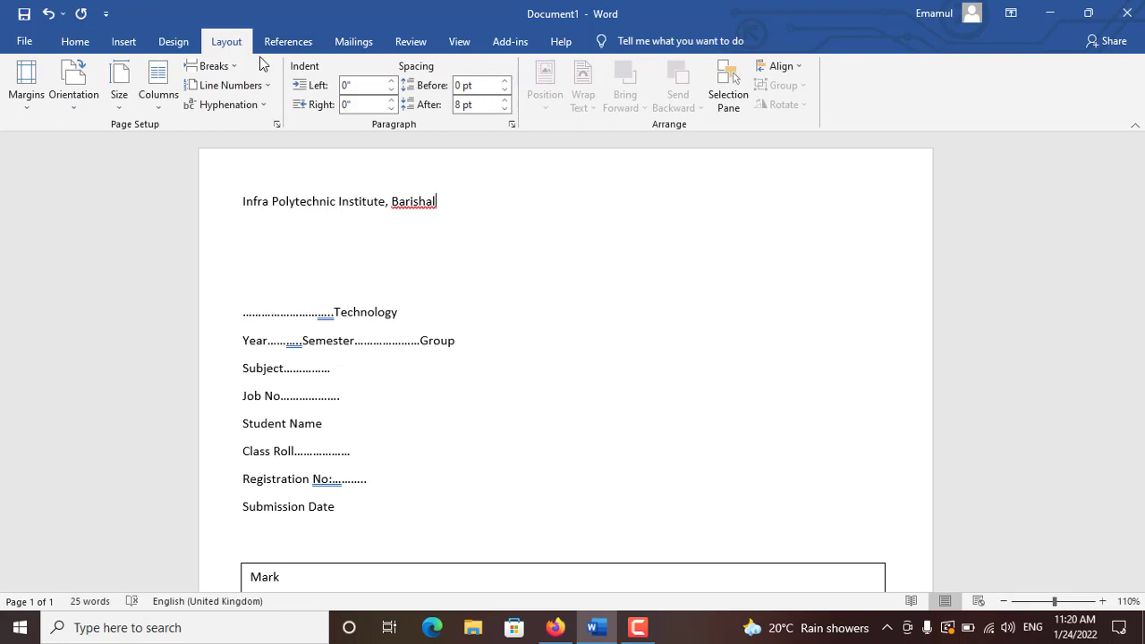
left_click(173, 42)
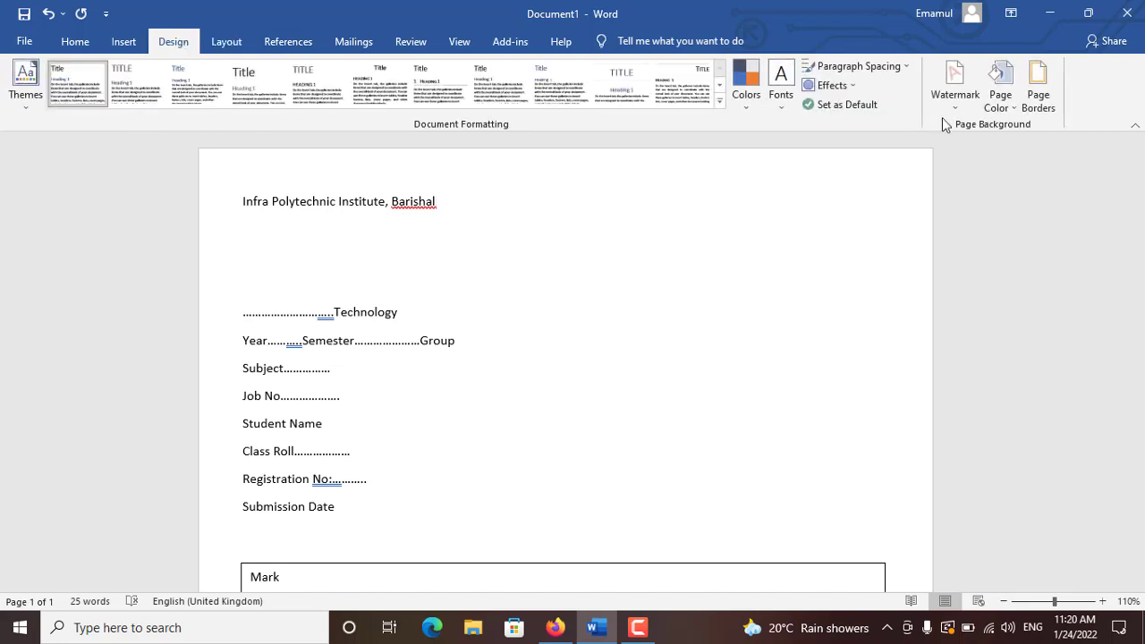
left_click(1039, 98)
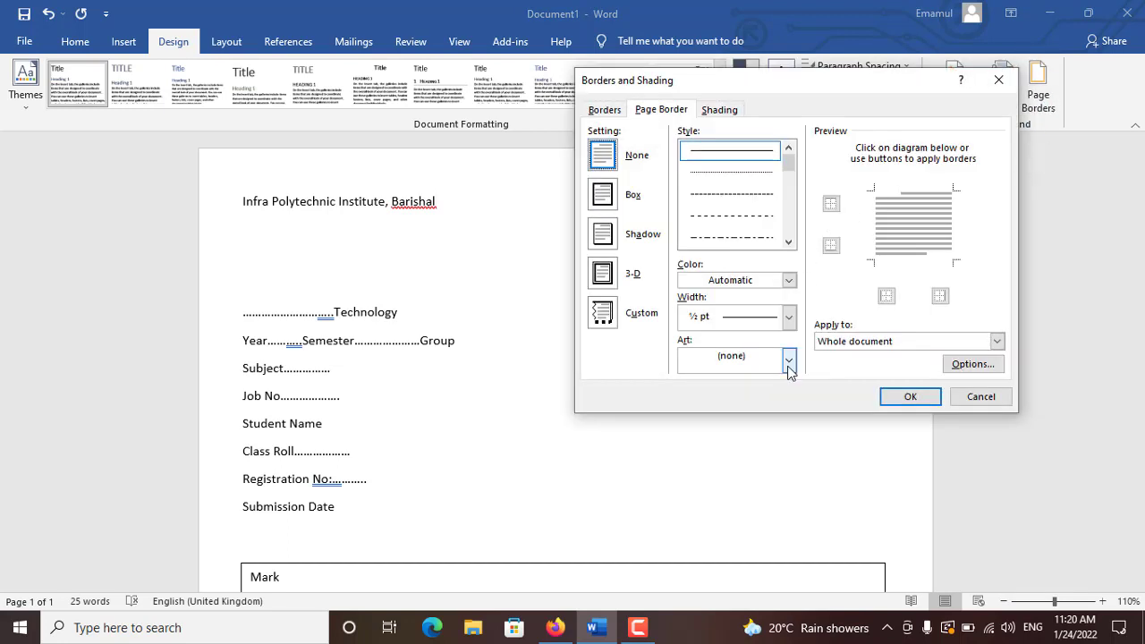
- Try the cupcake, red apple and dark green tree art designs as the page border
left_click(788, 360)
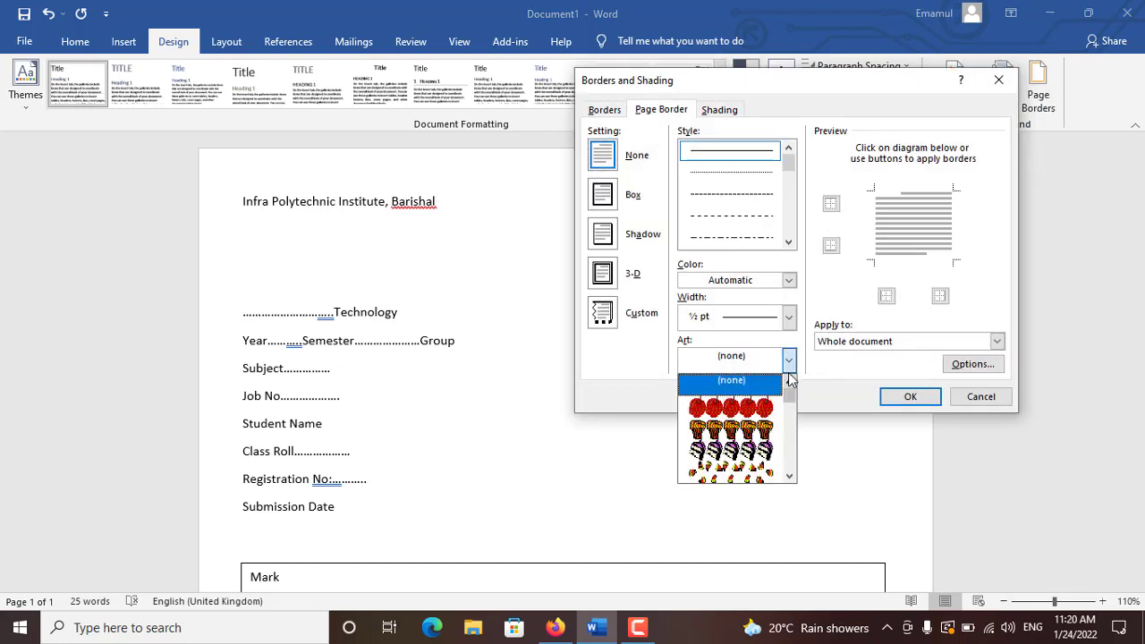
scroll(760, 438, "down", 5)
scroll(761, 456, "down", 1)
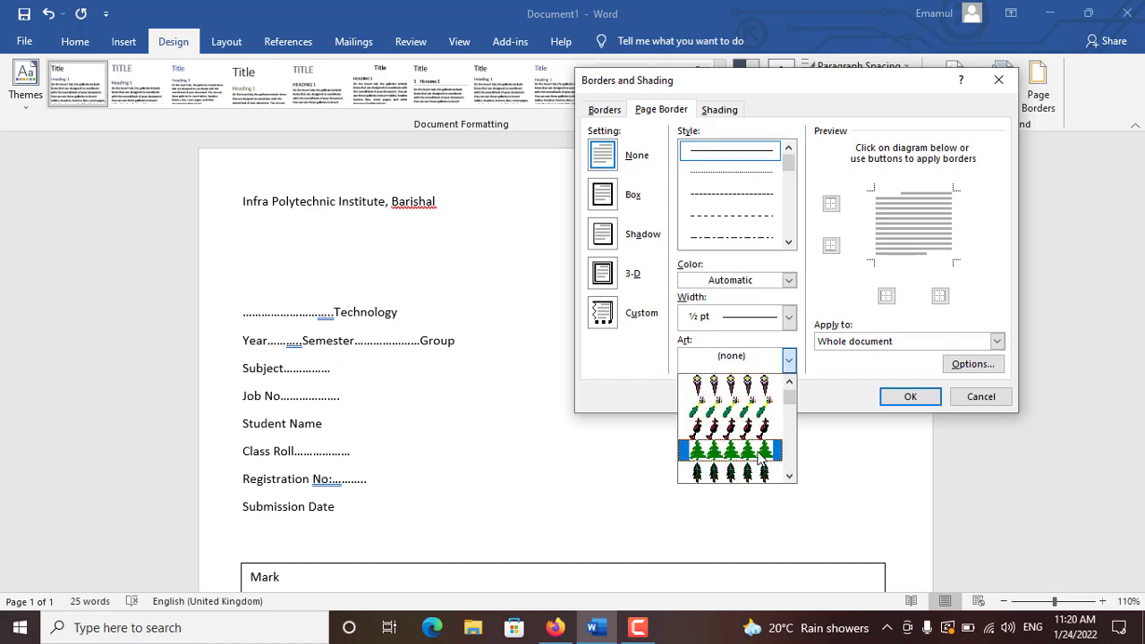
scroll(759, 447, "up", 10)
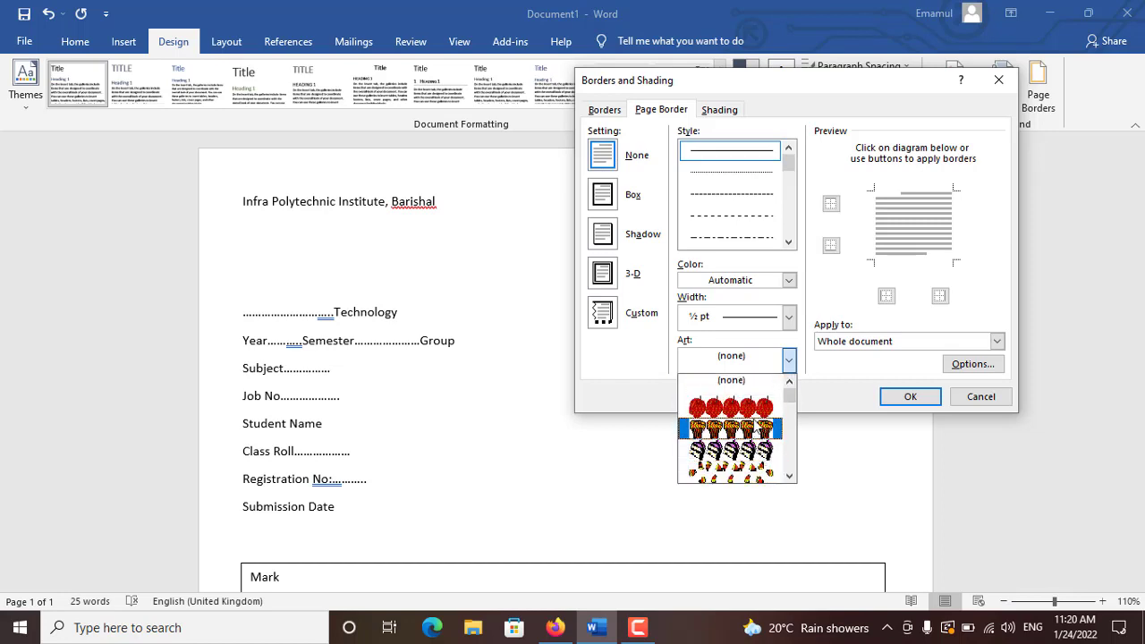
left_click(752, 417)
left_click(789, 360)
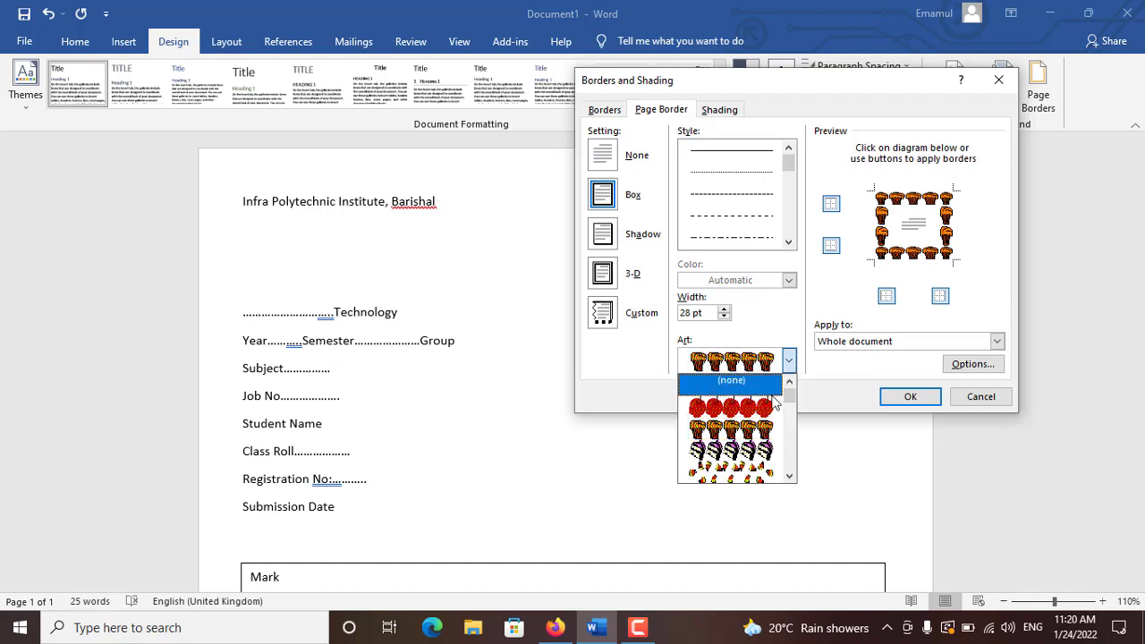
left_click(771, 406)
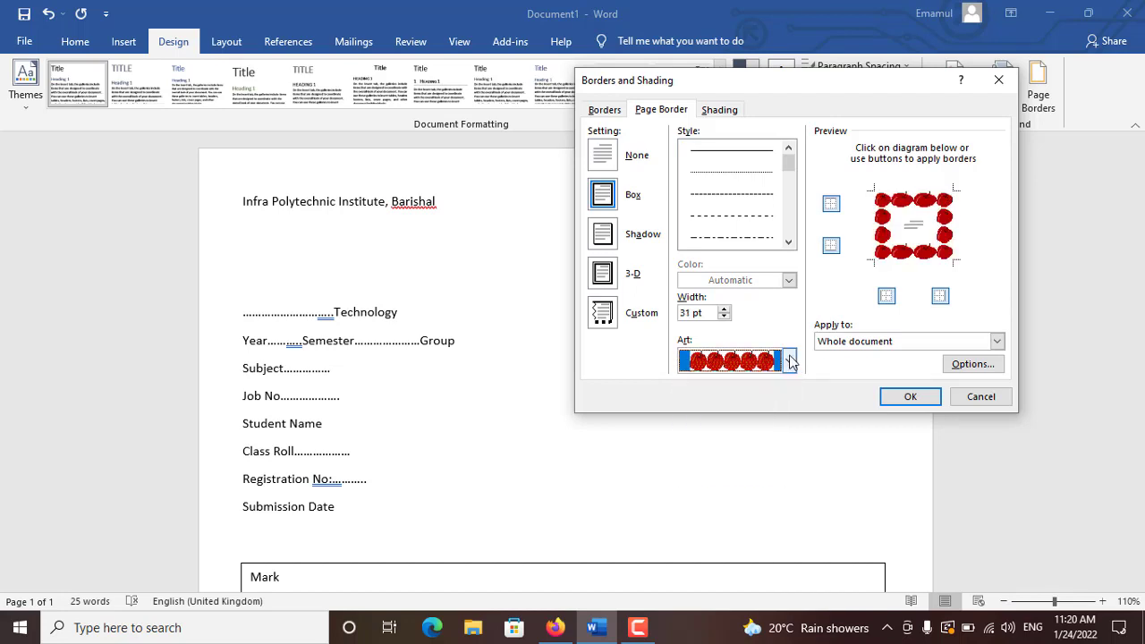
left_click(788, 360)
scroll(754, 434, "down", 3)
scroll(755, 435, "down", 2)
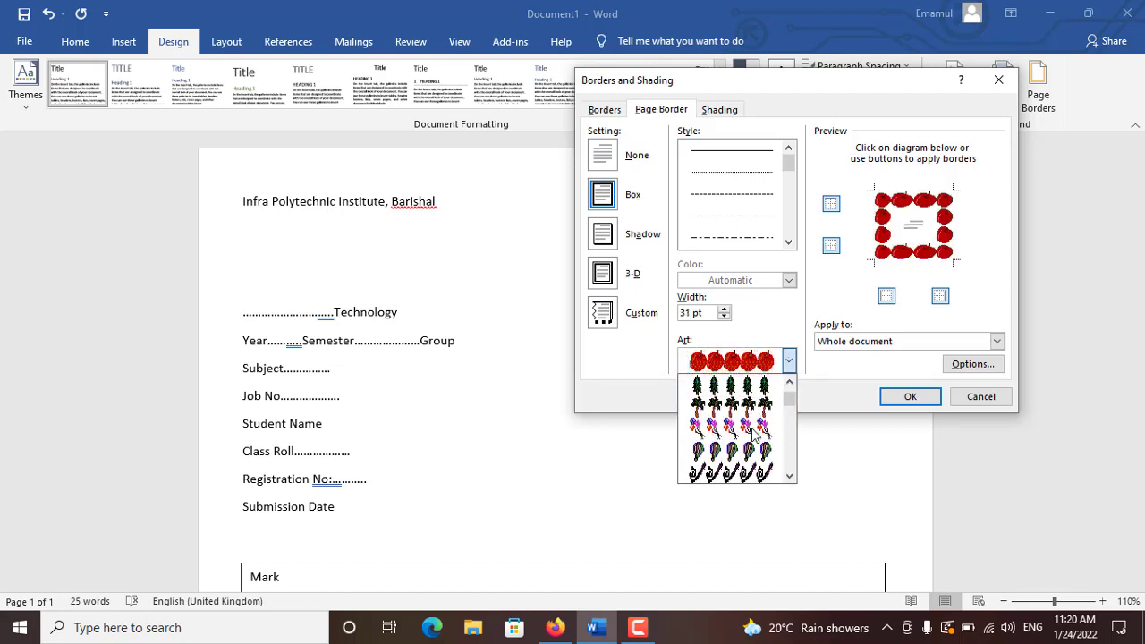
scroll(754, 430, "up", 2)
left_click(751, 413)
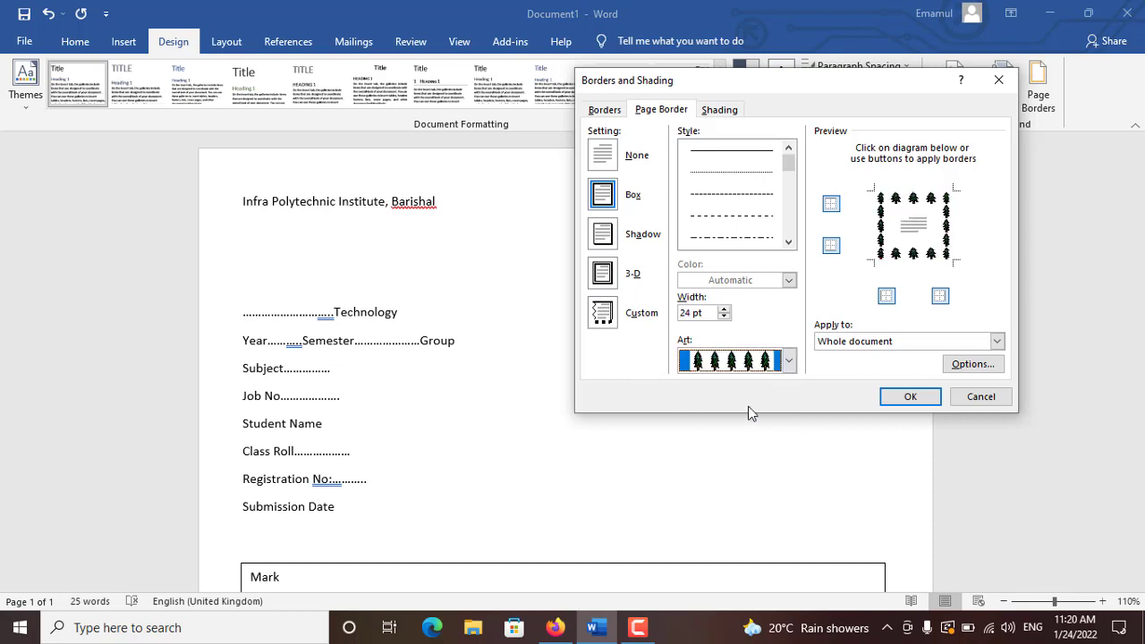
- Apply an art page border of green leaves with red accents to the whole document
left_click(789, 360)
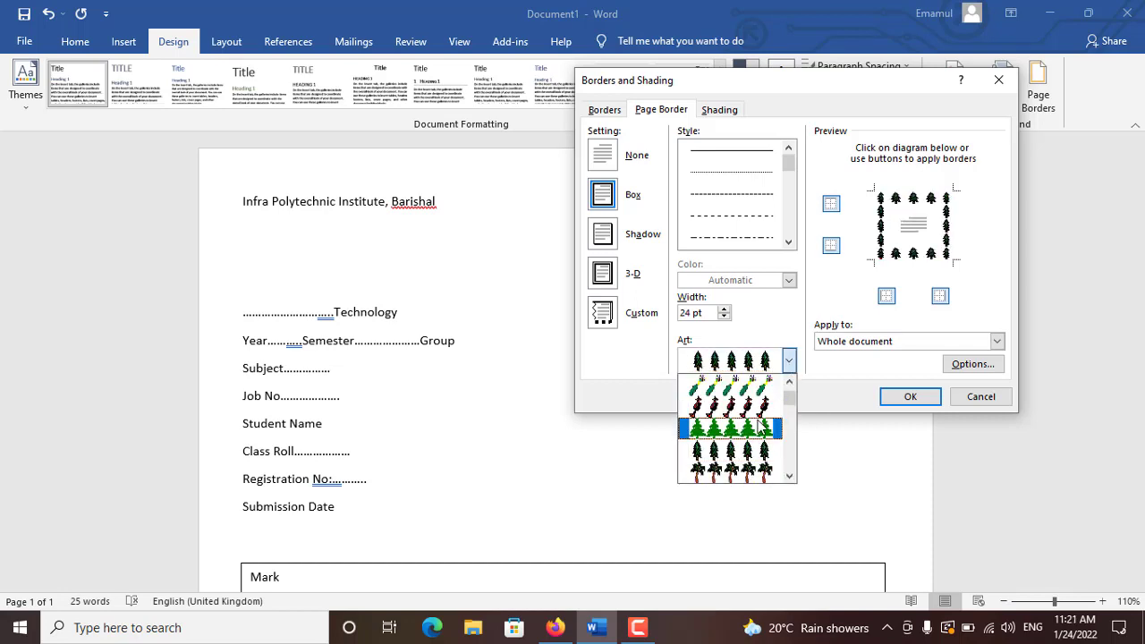
scroll(761, 430, "down", 8)
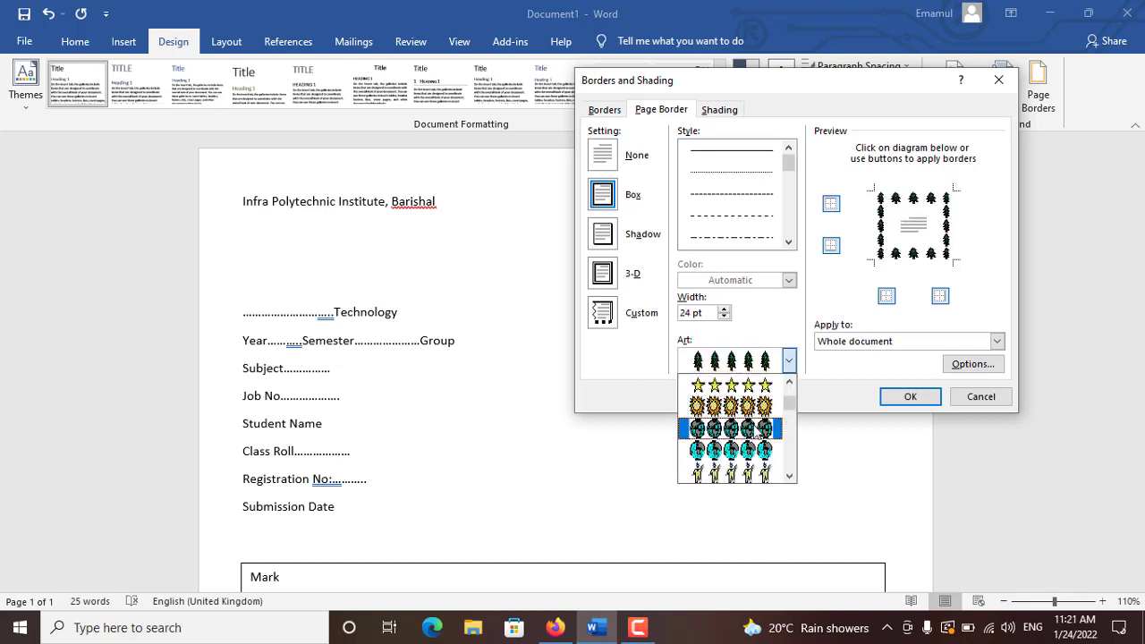
scroll(759, 431, "down", 10)
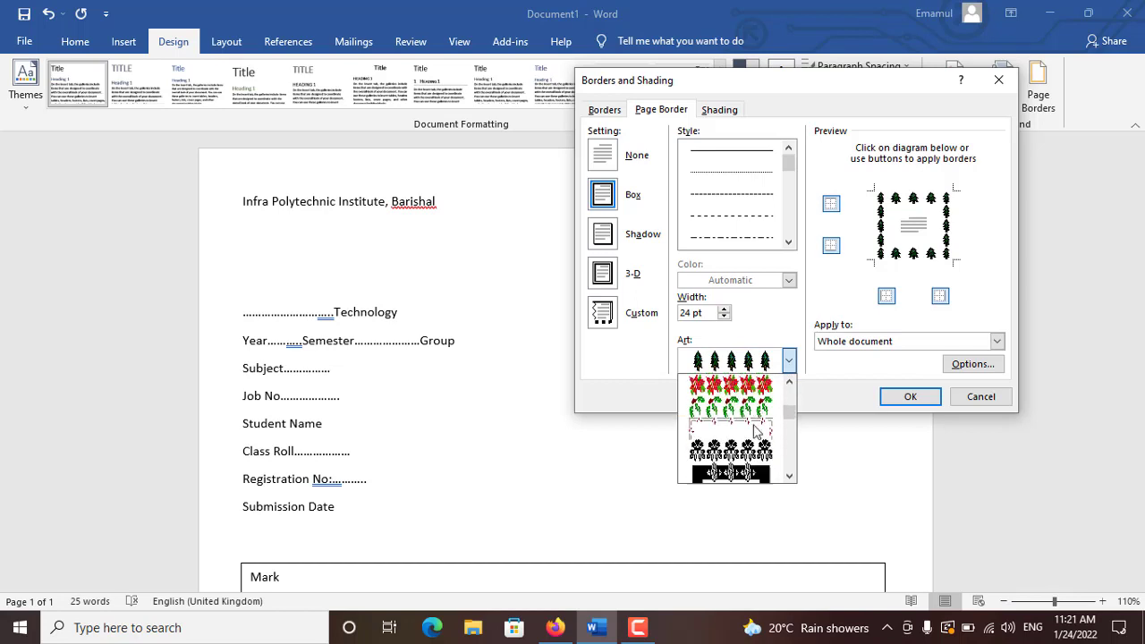
scroll(756, 431, "down", 8)
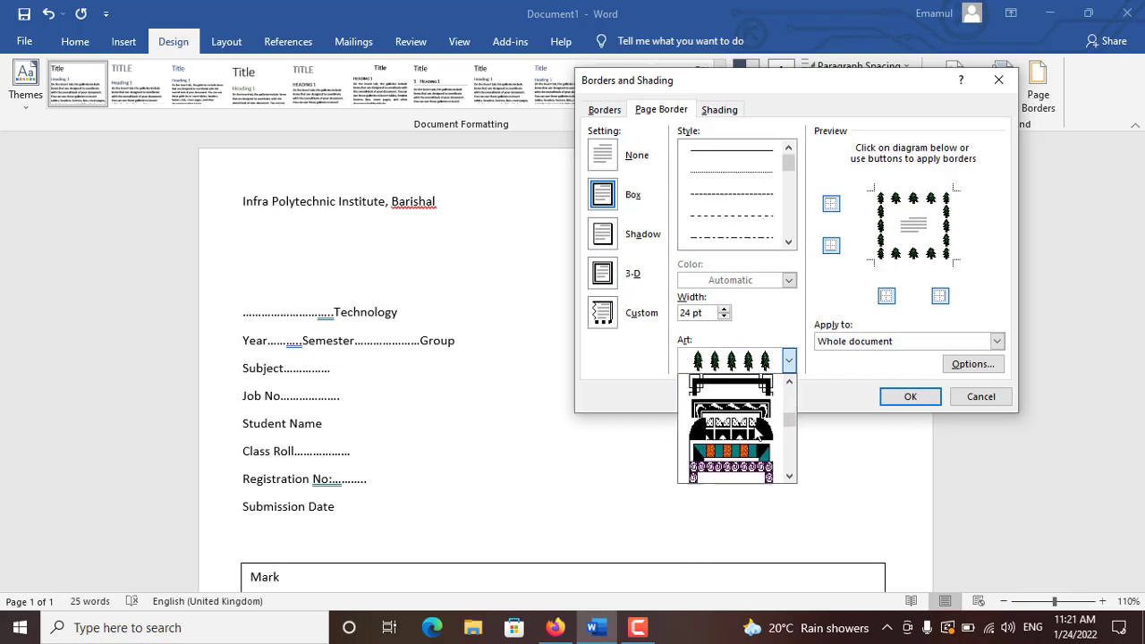
scroll(759, 436, "down", 8)
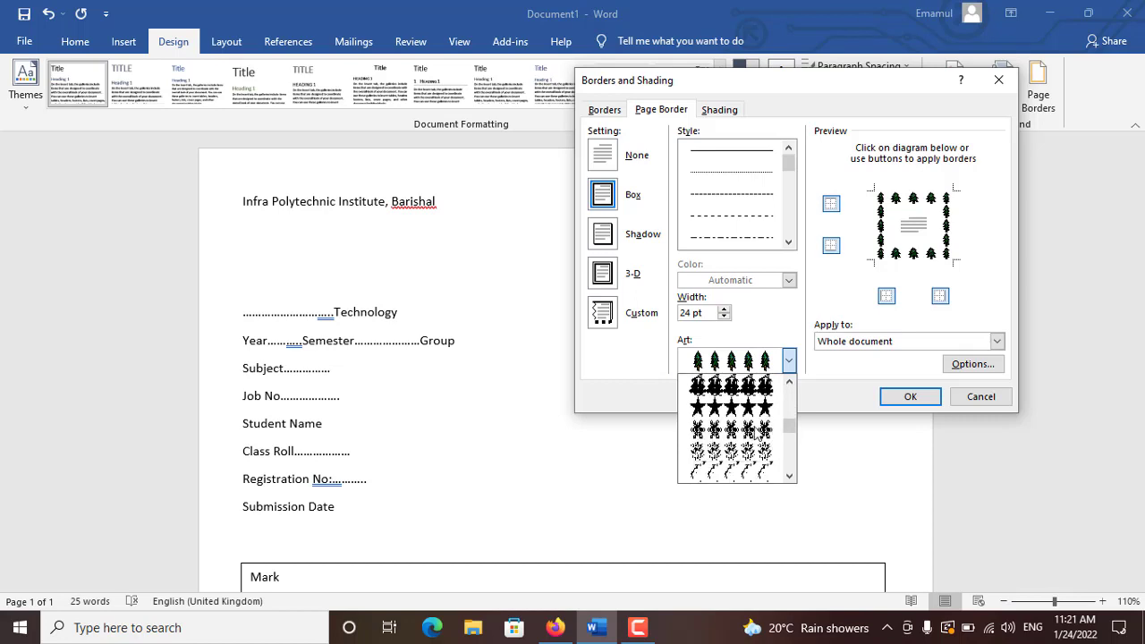
scroll(759, 436, "down", 10)
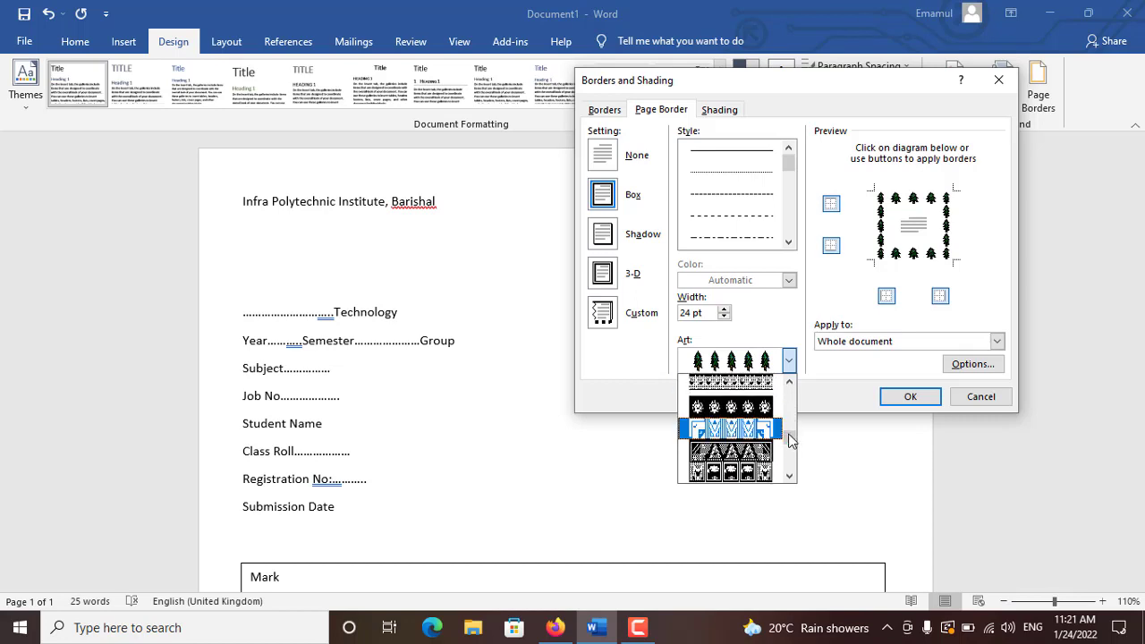
scroll(791, 440, "down", 8)
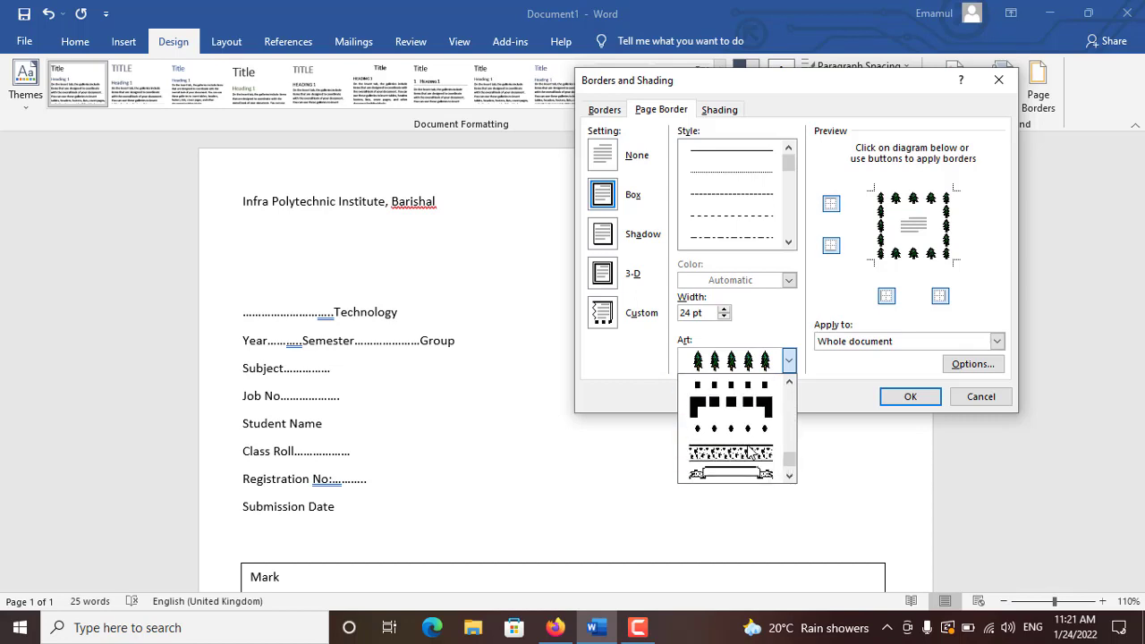
scroll(749, 452, "up", 6)
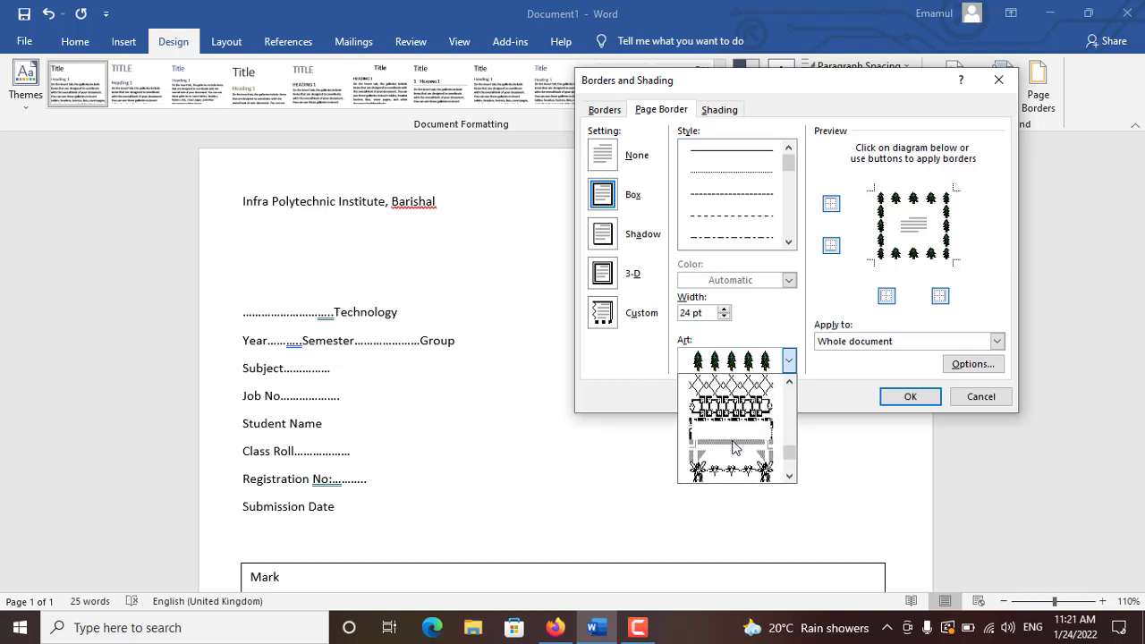
scroll(733, 447, "up", 8)
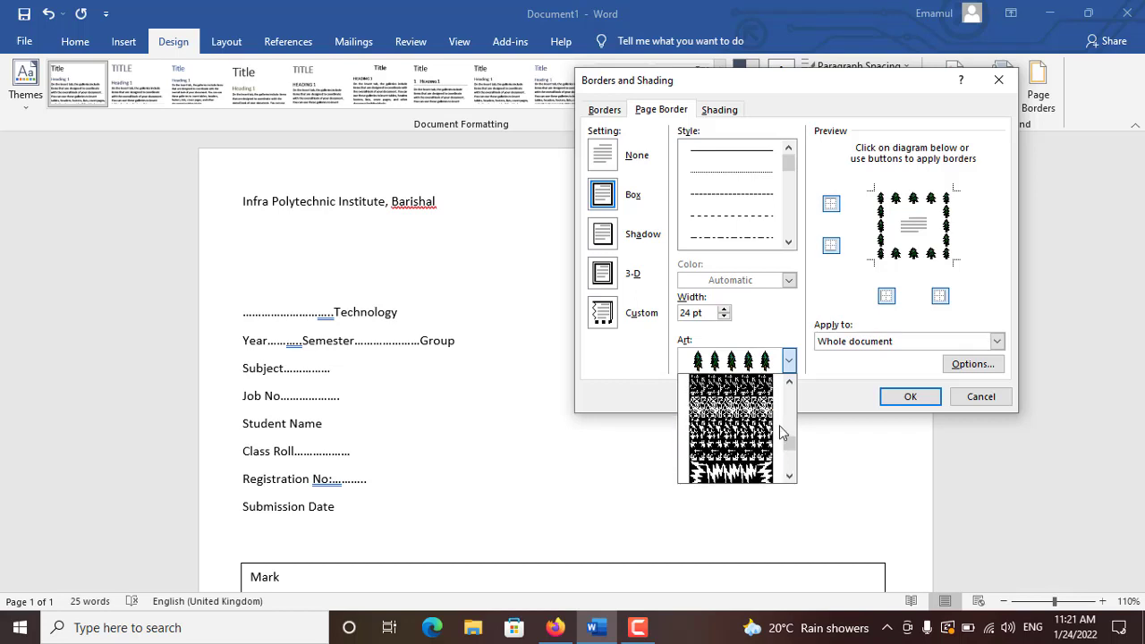
left_click_drag(792, 445, 791, 406)
left_click(760, 389)
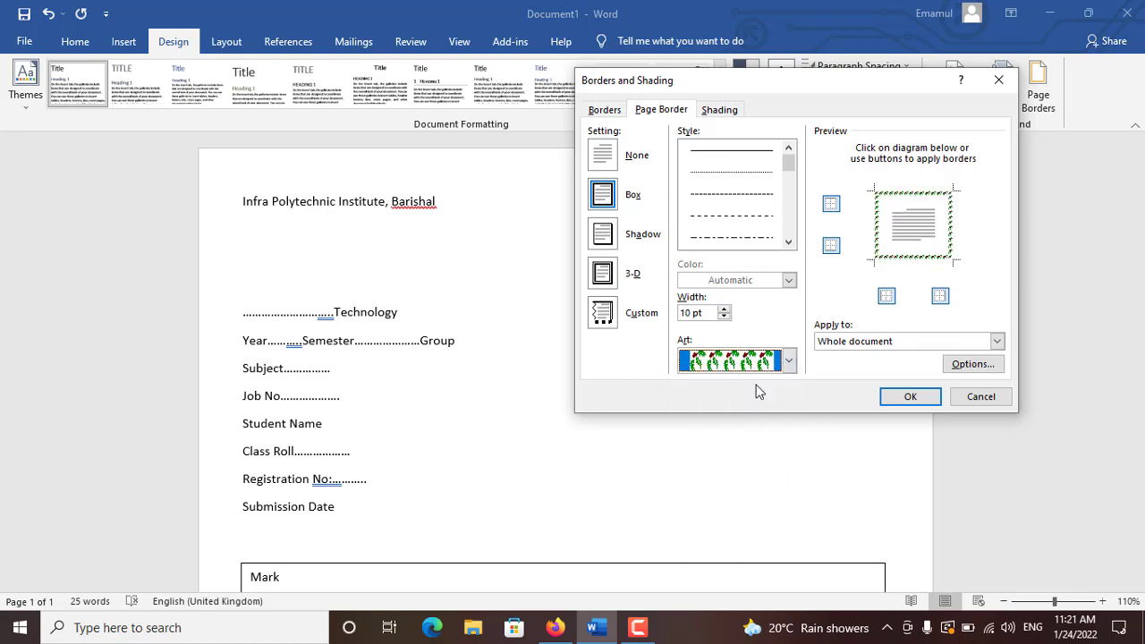
left_click(912, 397)
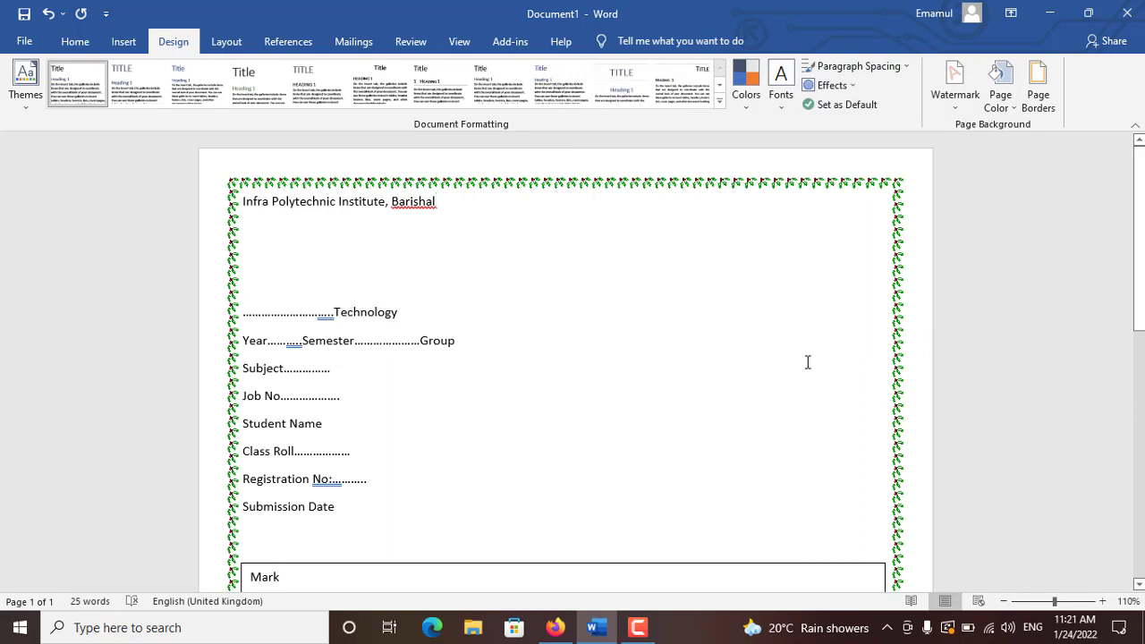
- Enlarge the "Infra Polytechnic Institute, Barishal" heading to 22 pt
scroll(519, 277, "down", 1)
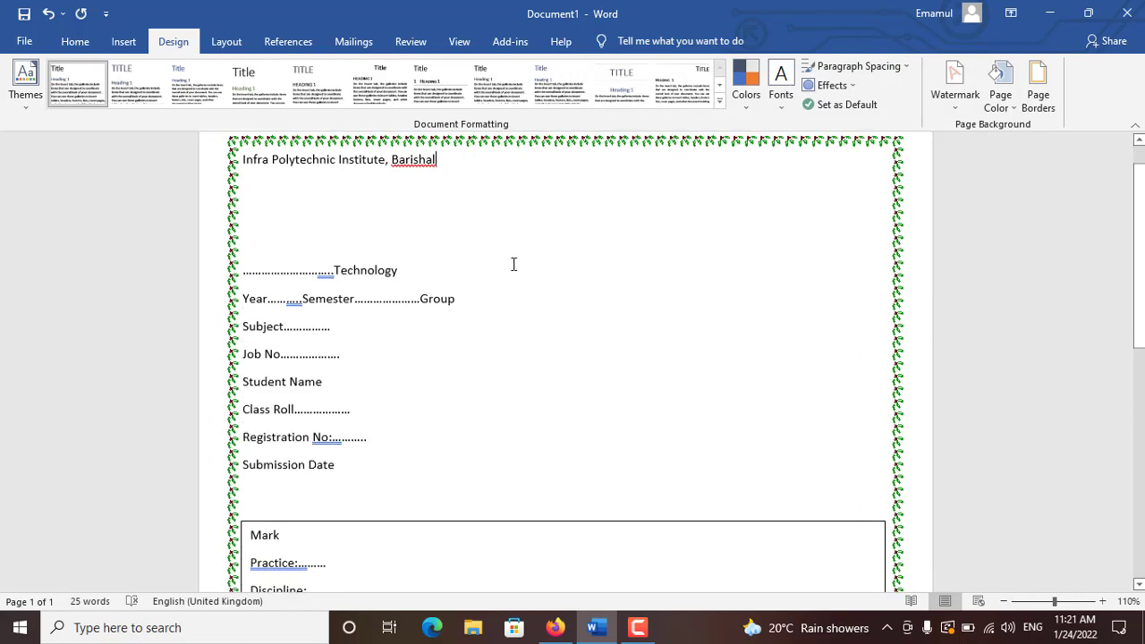
left_click_drag(454, 165, 244, 157)
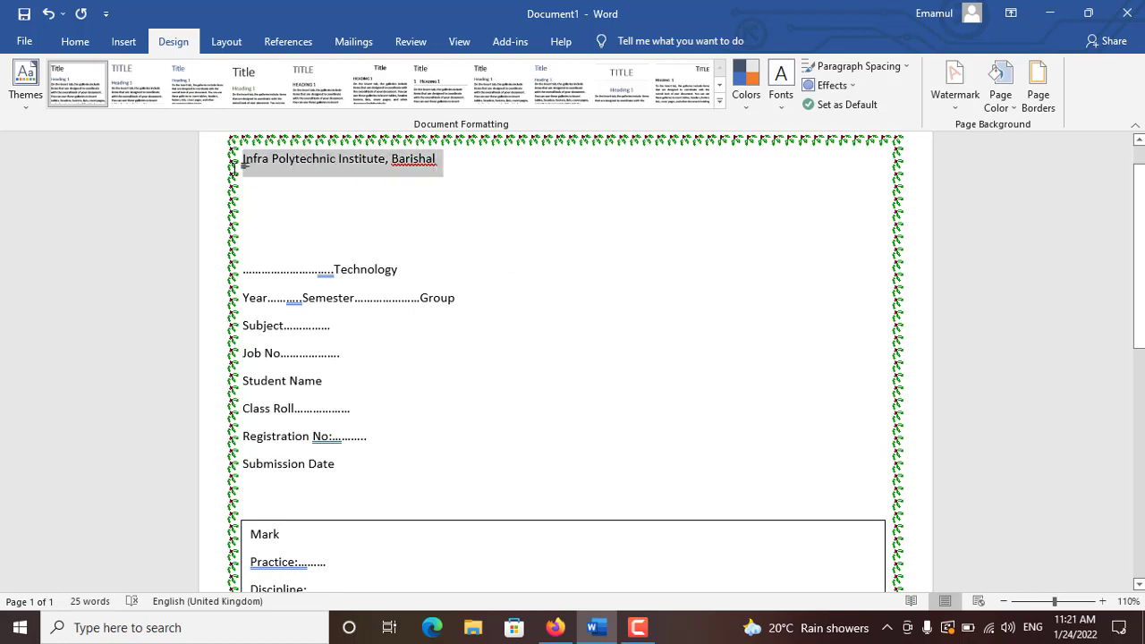
key("ctrl+bracketright")
key("ctrl+bracketright")
key("ctrl+bracketright")
key("ctrl+bracketright")
key("ctrl+bracketright")
key("ctrl+bracketright")
key("ctrl+bracketright")
key("ctrl+bracketright")
key("ctrl+bracketright")
key("ctrl+bracketright")
key("ctrl+bracketright")
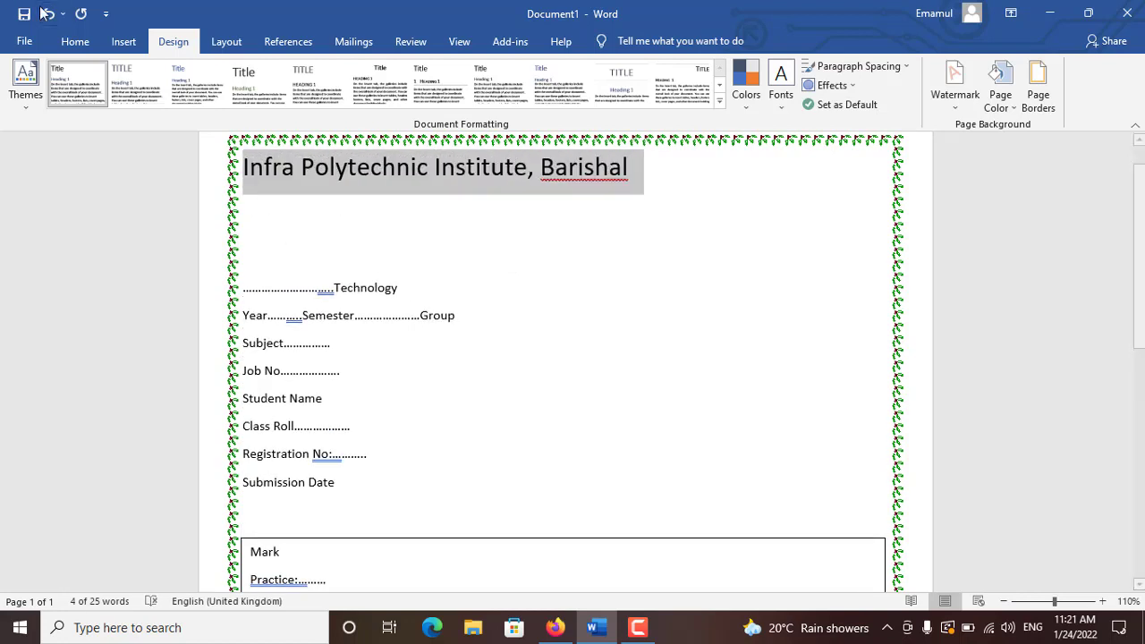
- Set the font size of the institute name heading to 28 pt
left_click(76, 42)
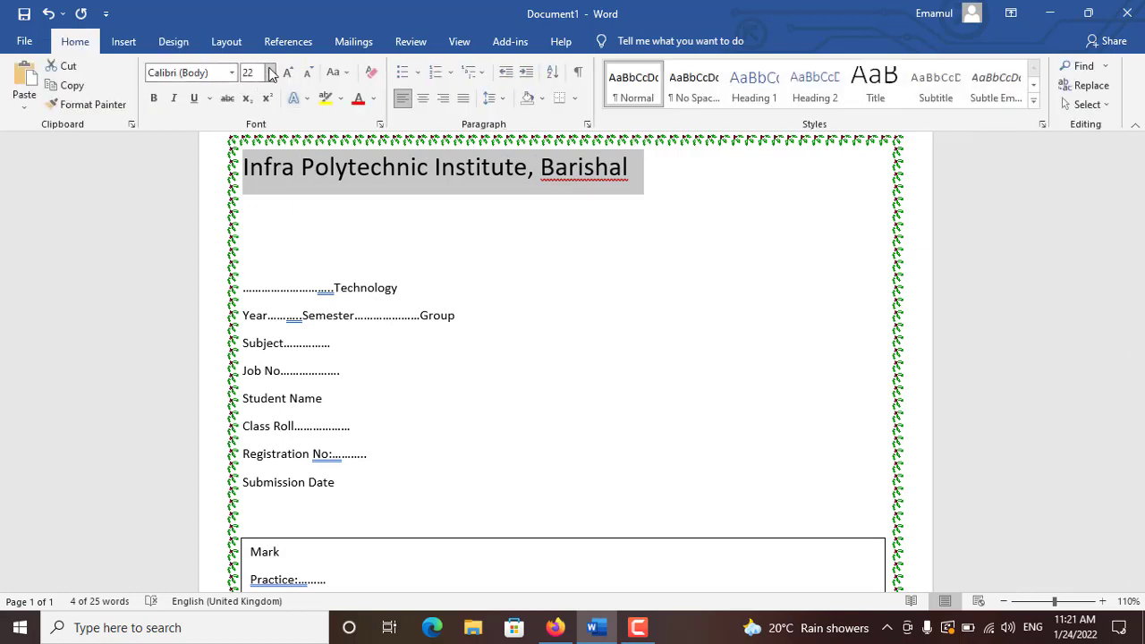
left_click(270, 73)
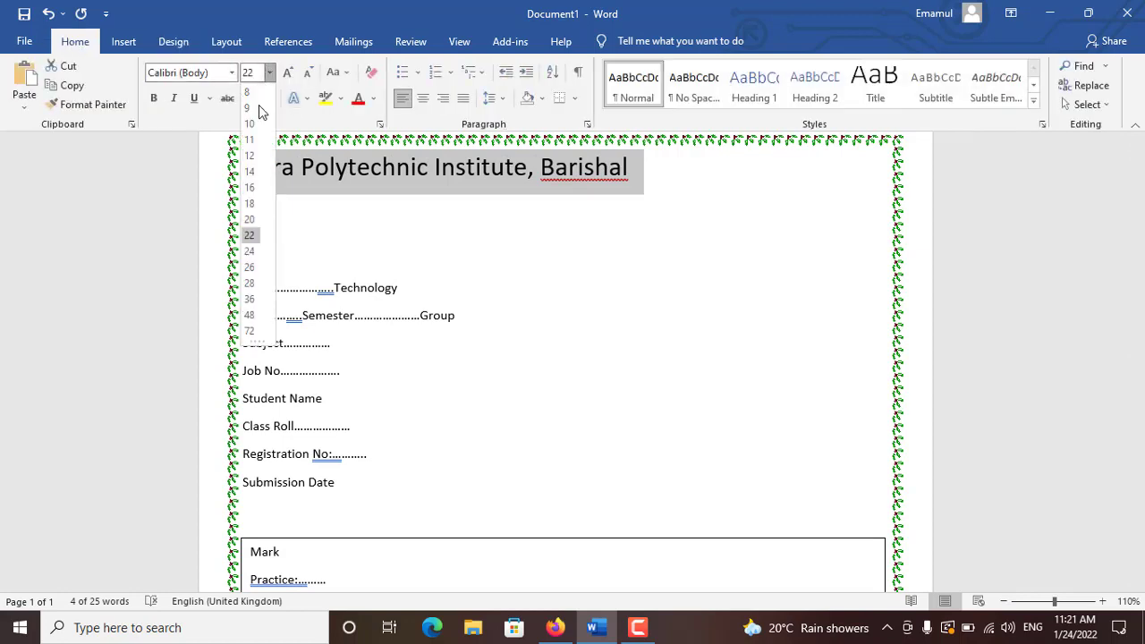
left_click(249, 283)
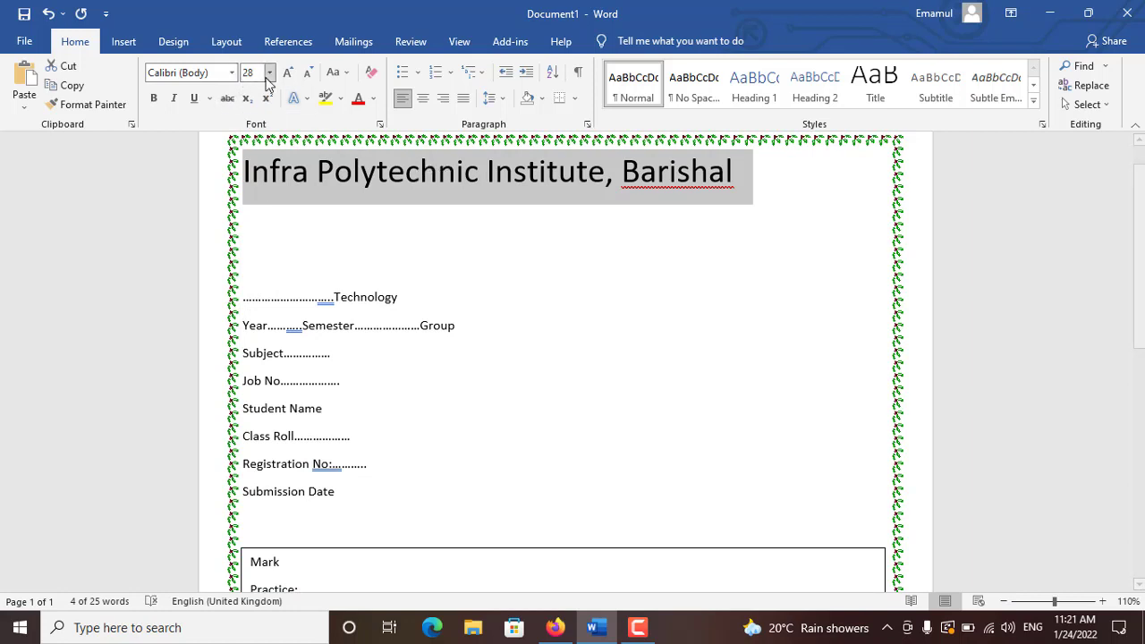
- Convert the institute name heading into WordArt with the blue gradient fill and reflection style
left_click(157, 44)
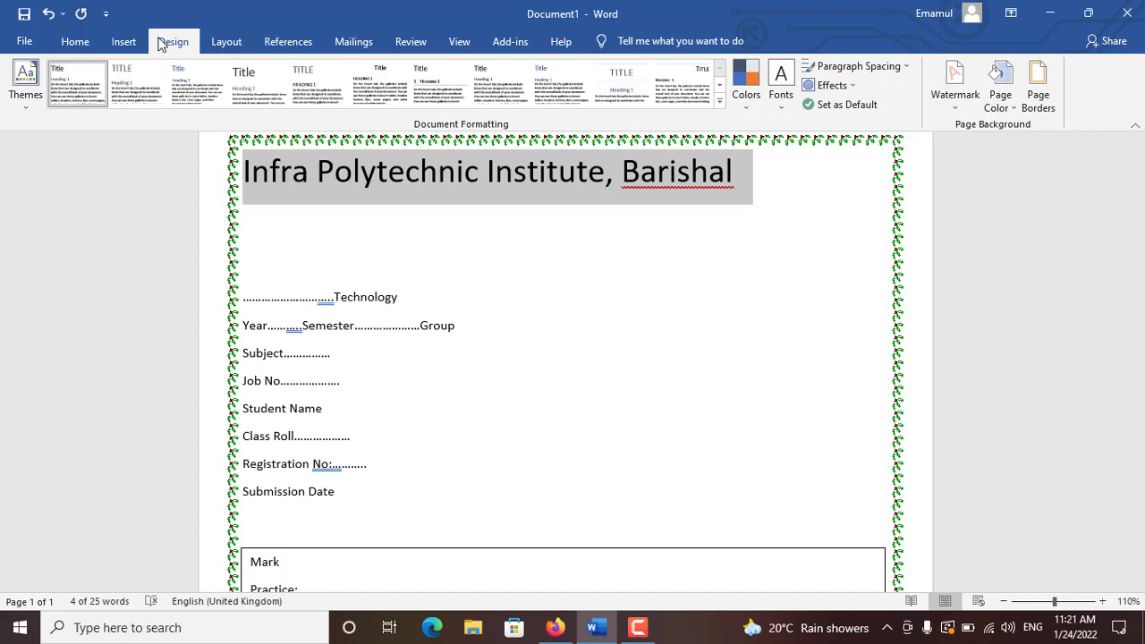
left_click(124, 44)
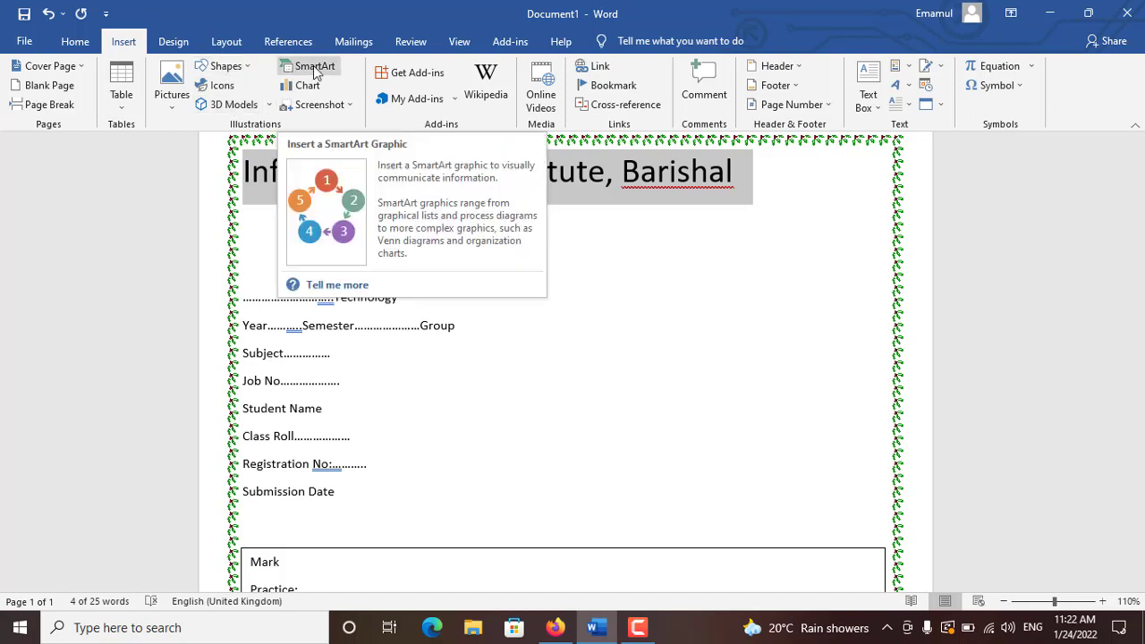
left_click(904, 87)
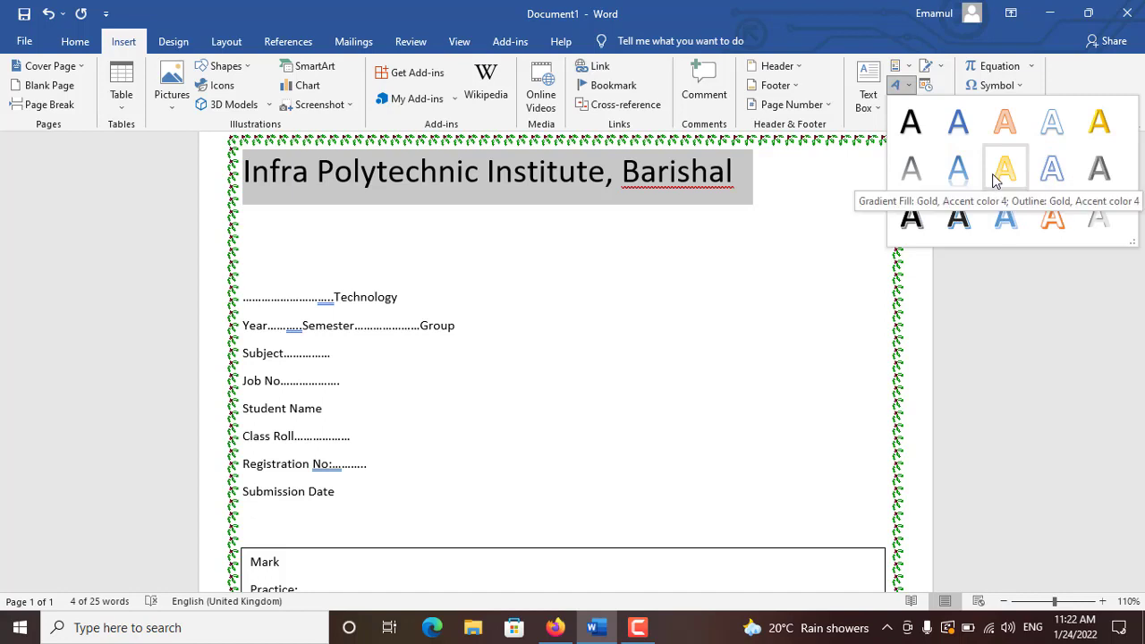
key("Escape")
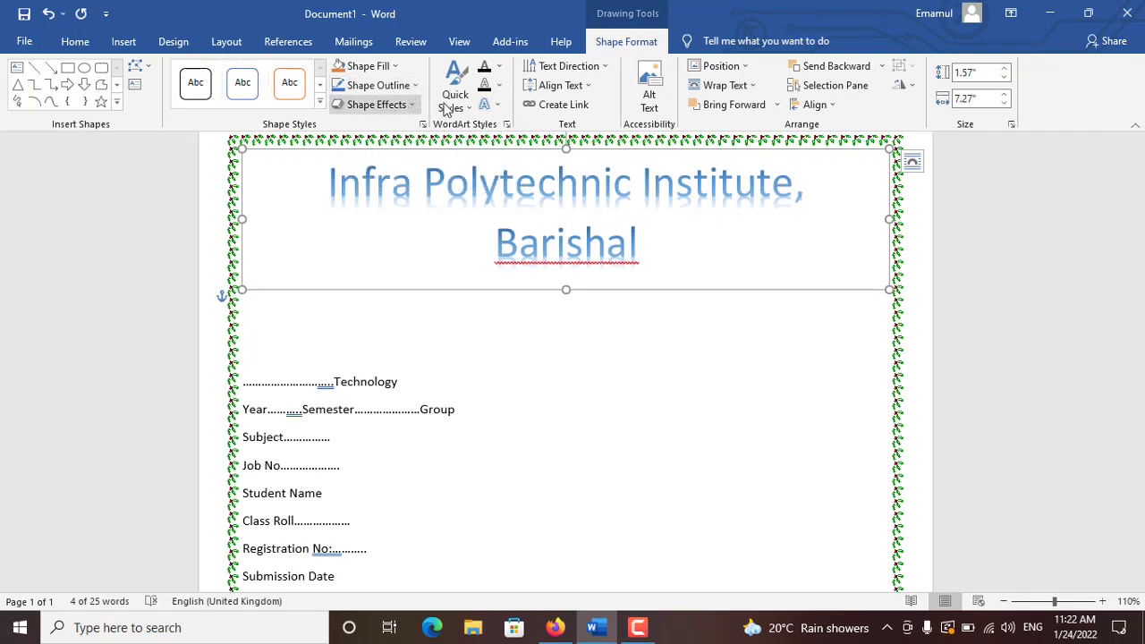
- Set the text wrapping of the institute name WordArt heading to Through
left_click(725, 85)
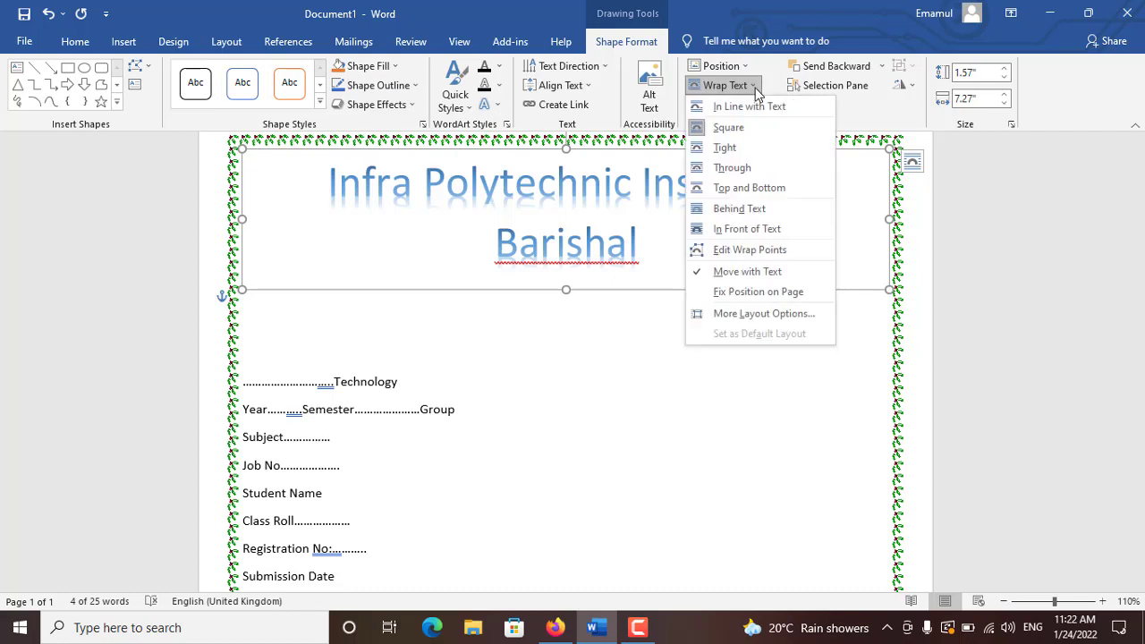
left_click(733, 168)
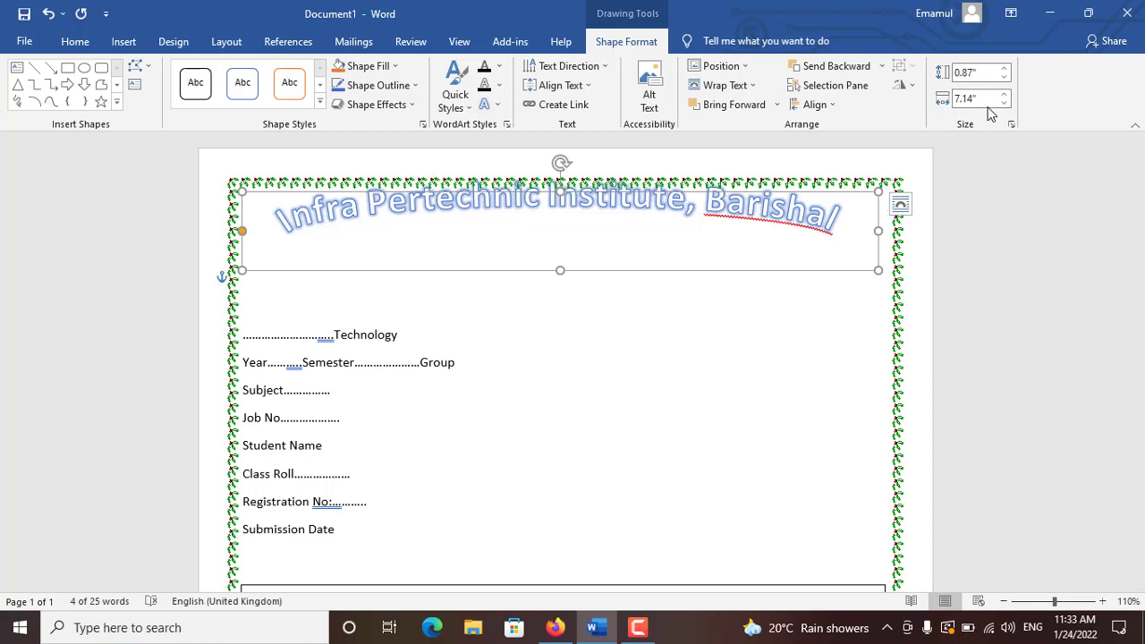
- Increase the height of the arched institute name WordArt to 2.5"
left_click(1005, 70)
left_click(1004, 70)
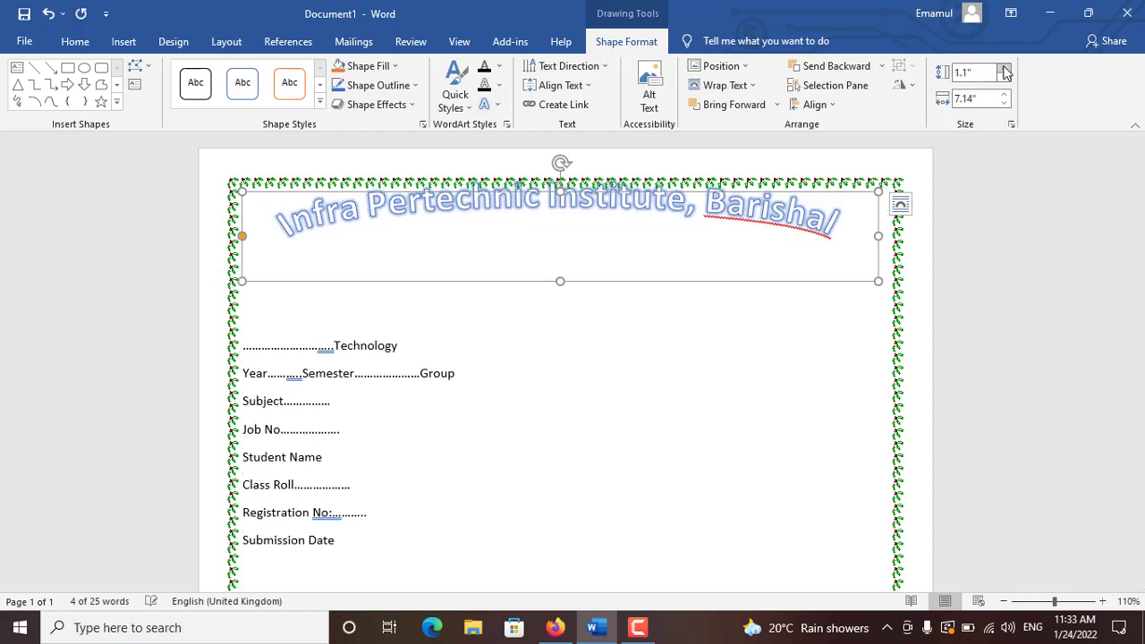
left_click(1004, 70)
left_click(1005, 70)
left_click(1005, 70)
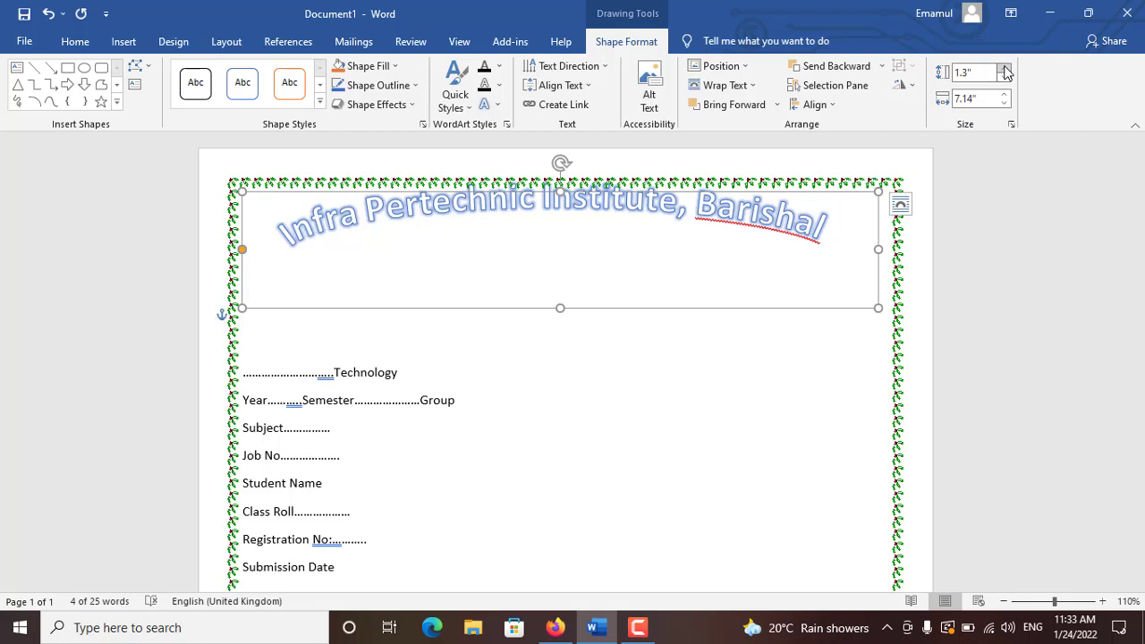
left_click(1005, 70)
left_click(1005, 70)
left_click(1005, 69)
left_click(1005, 70)
left_click(1005, 69)
left_click(1005, 70)
left_click(1005, 70)
left_click(1005, 70)
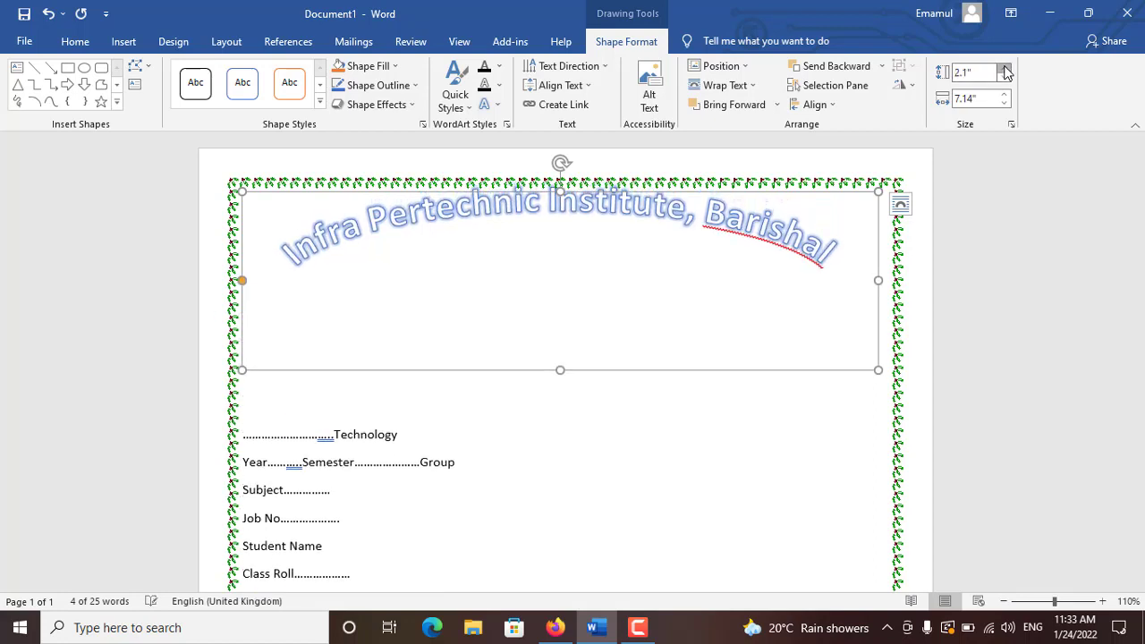
left_click(1005, 70)
left_click(1004, 70)
left_click(1005, 69)
left_click(1004, 70)
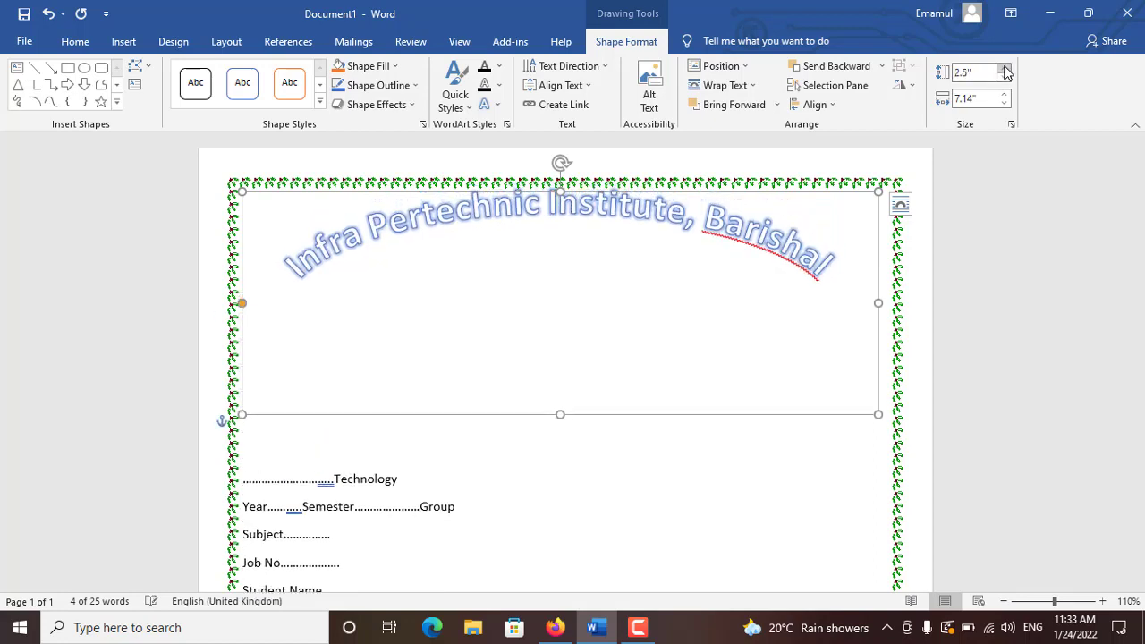
left_click(625, 448)
- Set the width of the arched institute name WordArt to 7.2"
triple_click(596, 327)
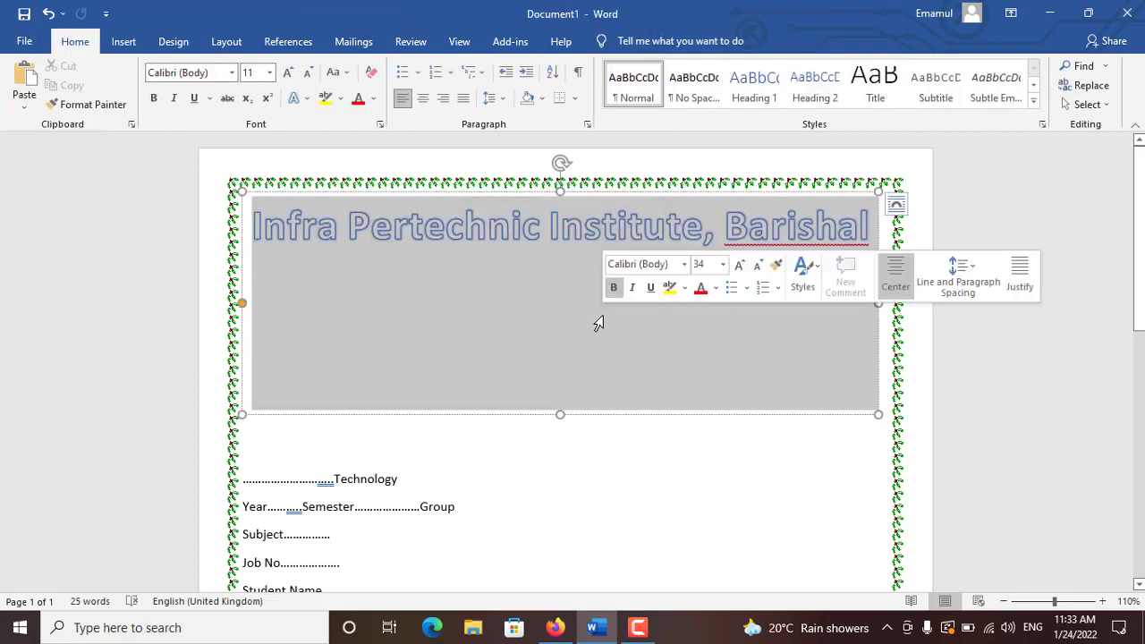
left_click(718, 342)
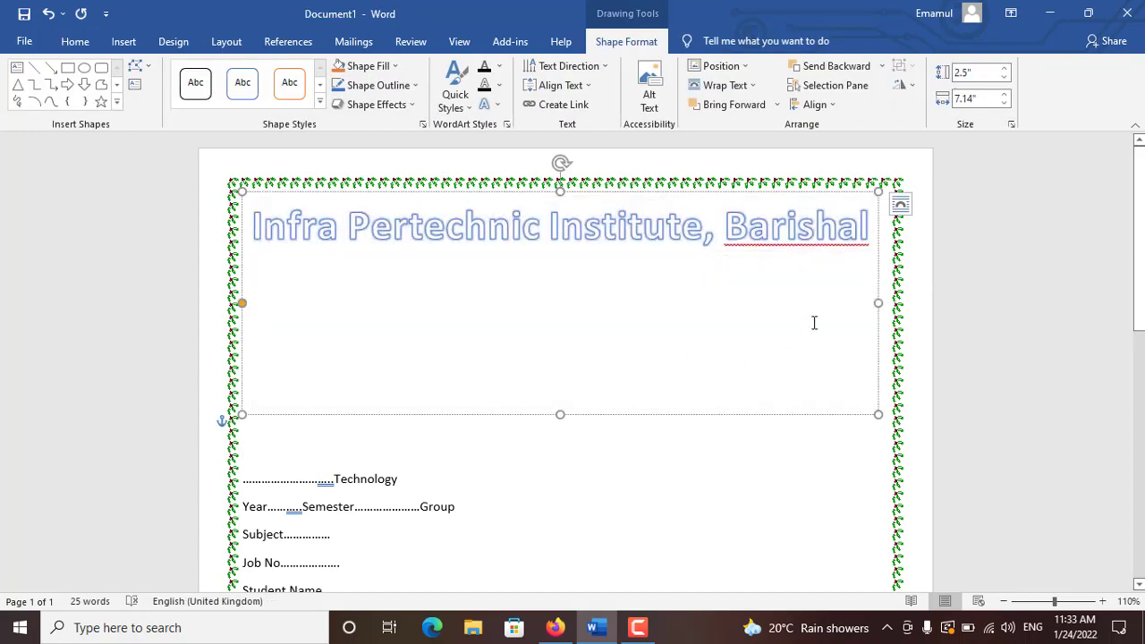
left_click(689, 448)
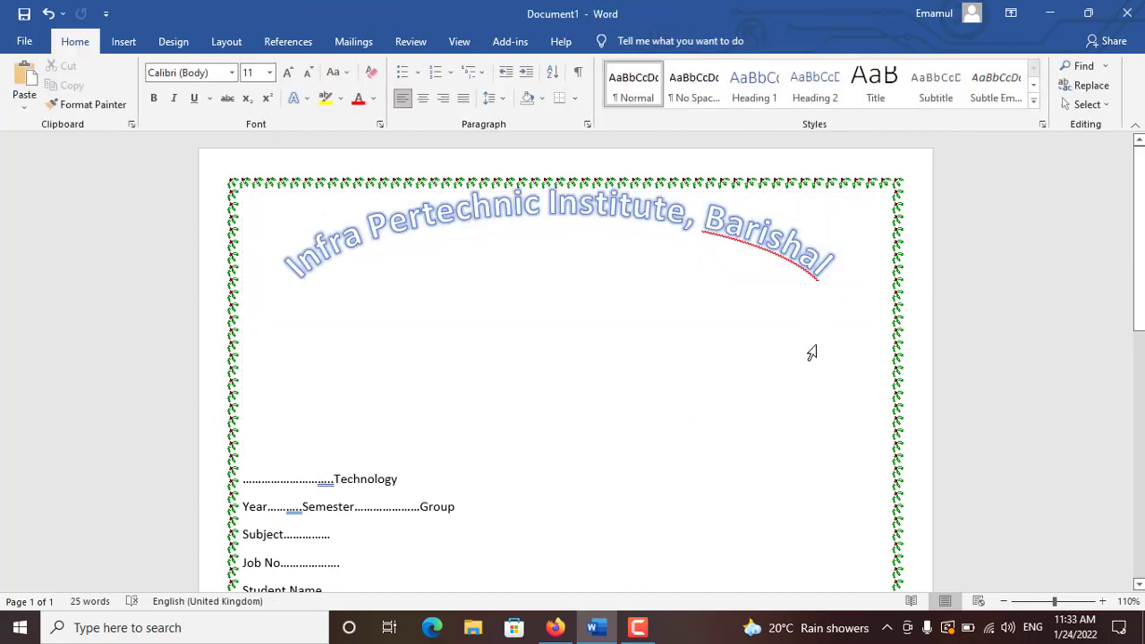
triple_click(824, 293)
key("ctrl+c")
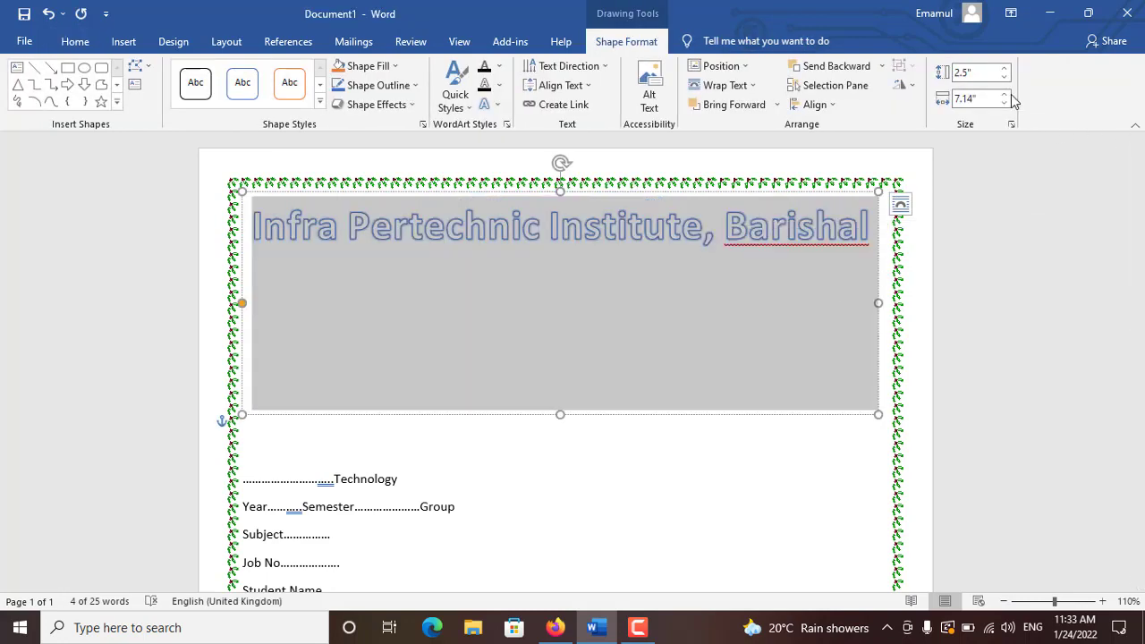
left_click(1004, 96)
left_click(1004, 95)
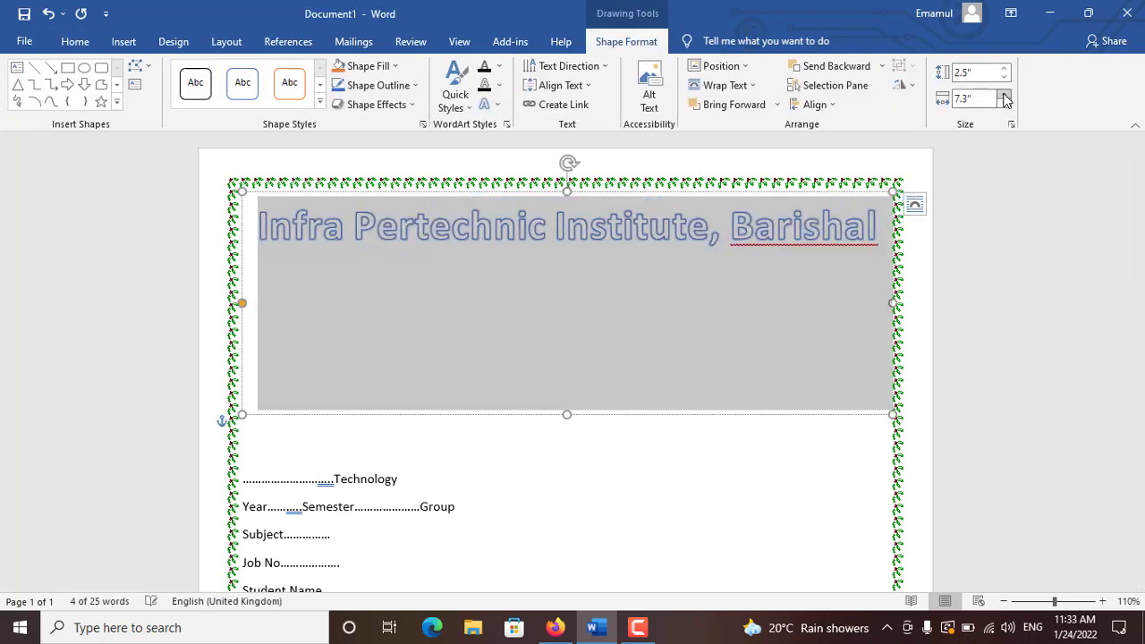
left_click(1006, 104)
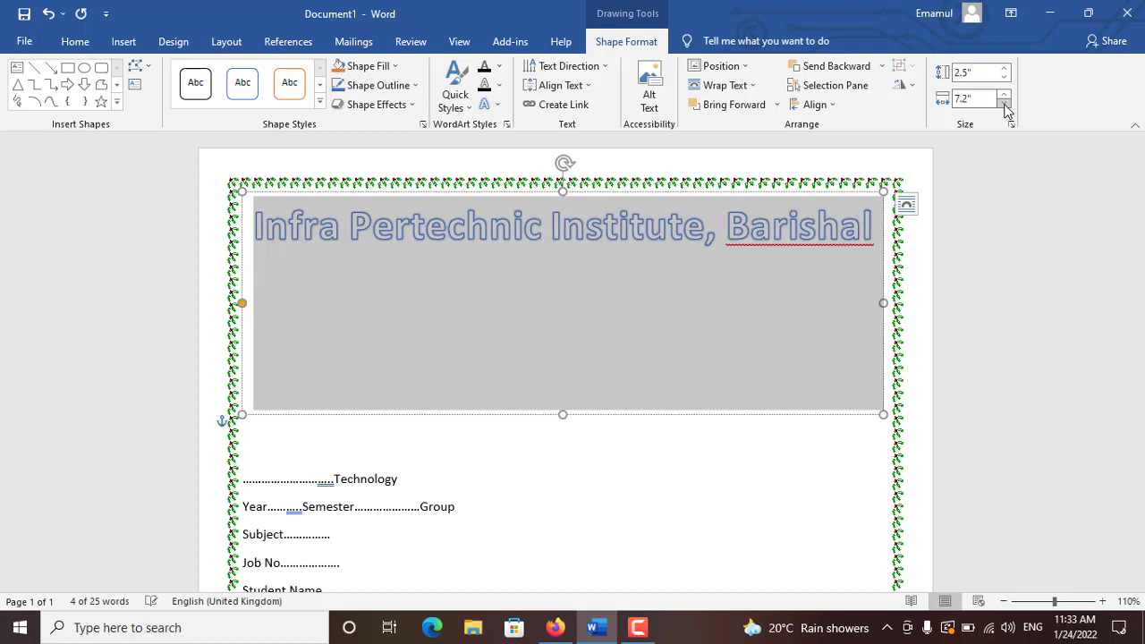
left_click(687, 503)
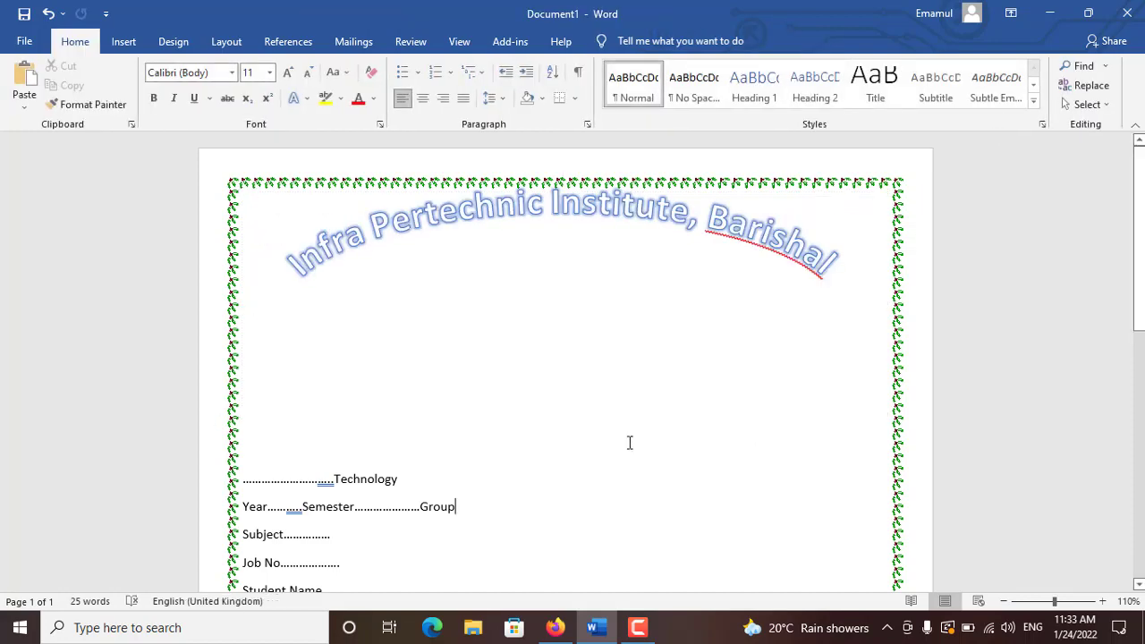
left_click(552, 208)
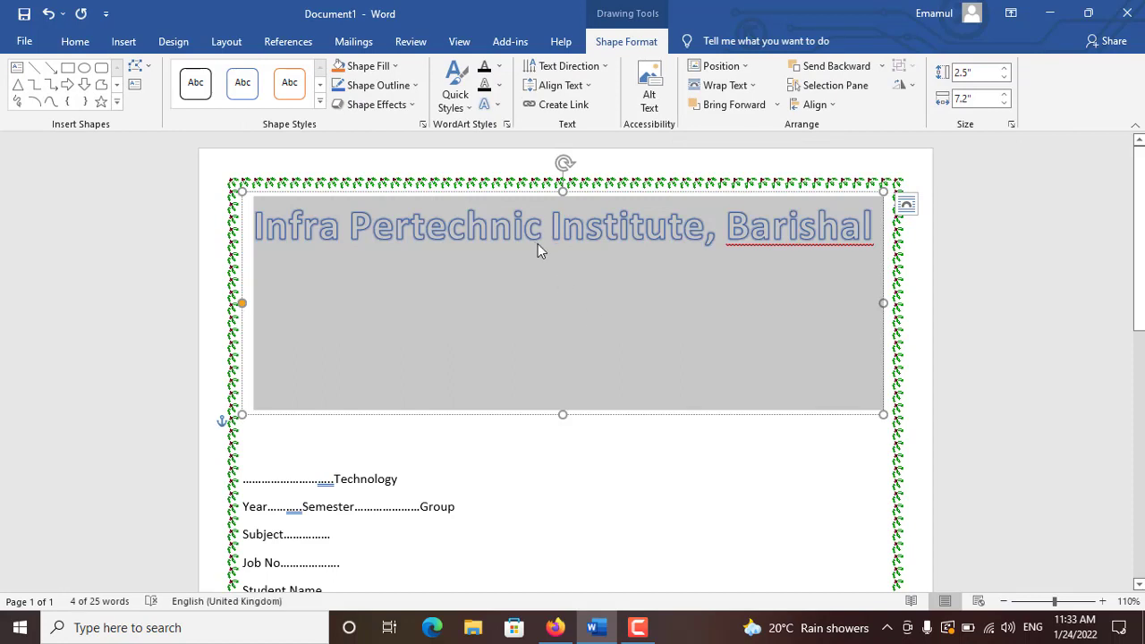
key("Delete")
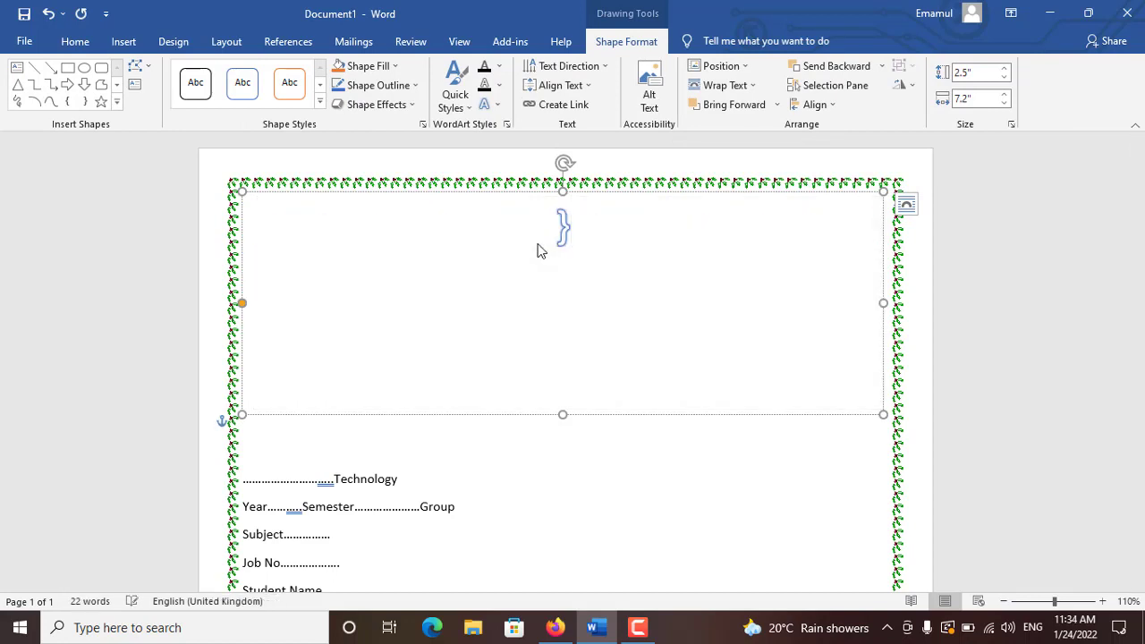
type("}")
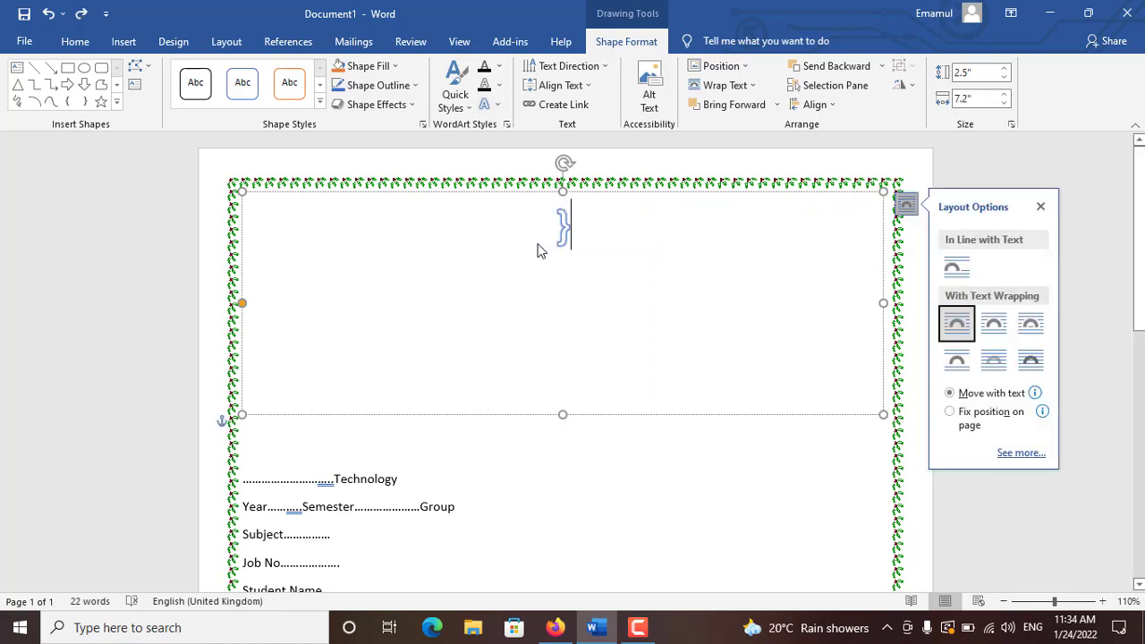
left_click_drag(510, 266, 594, 417)
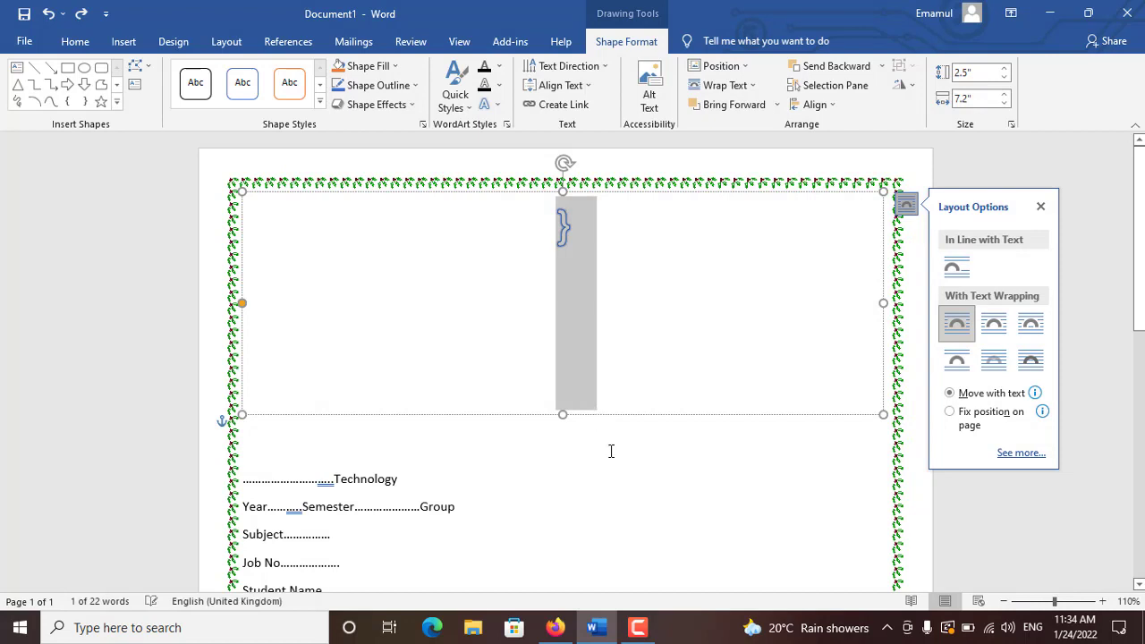
key("ctrl+v")
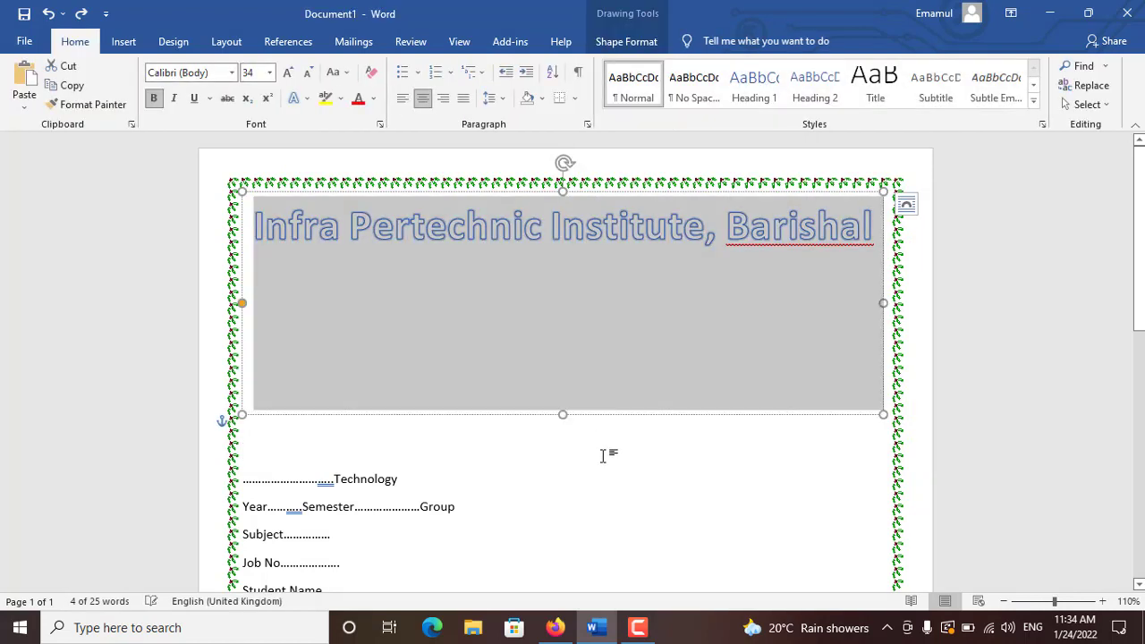
left_click(643, 451)
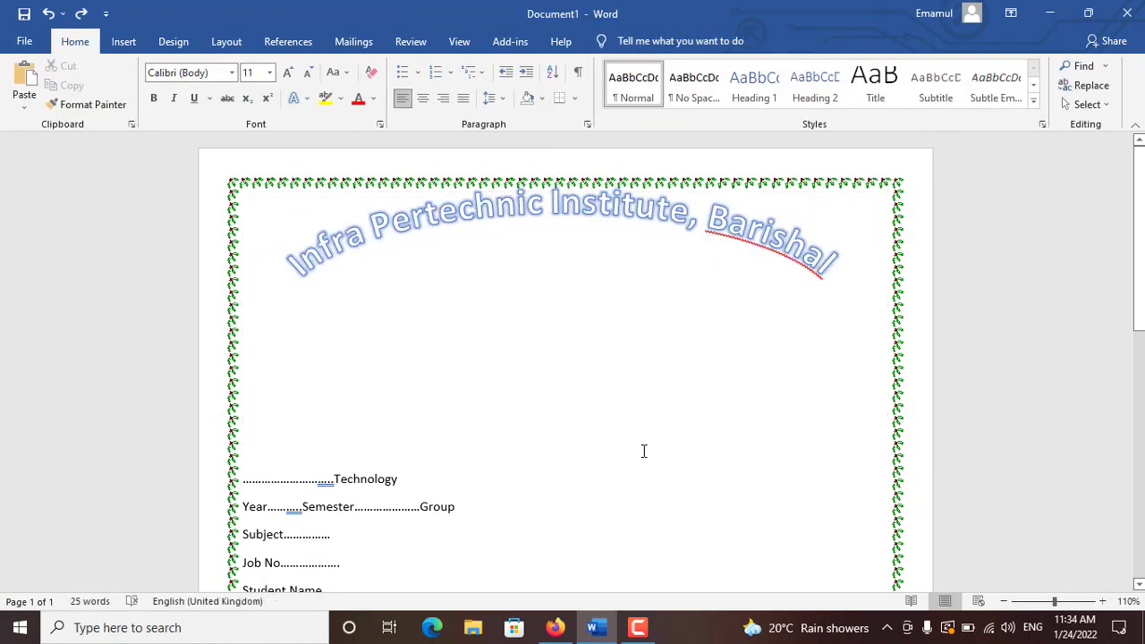
- Correct "Pertechnic" to "Polytechnic" in the arched WordArt heading
double_click(420, 234)
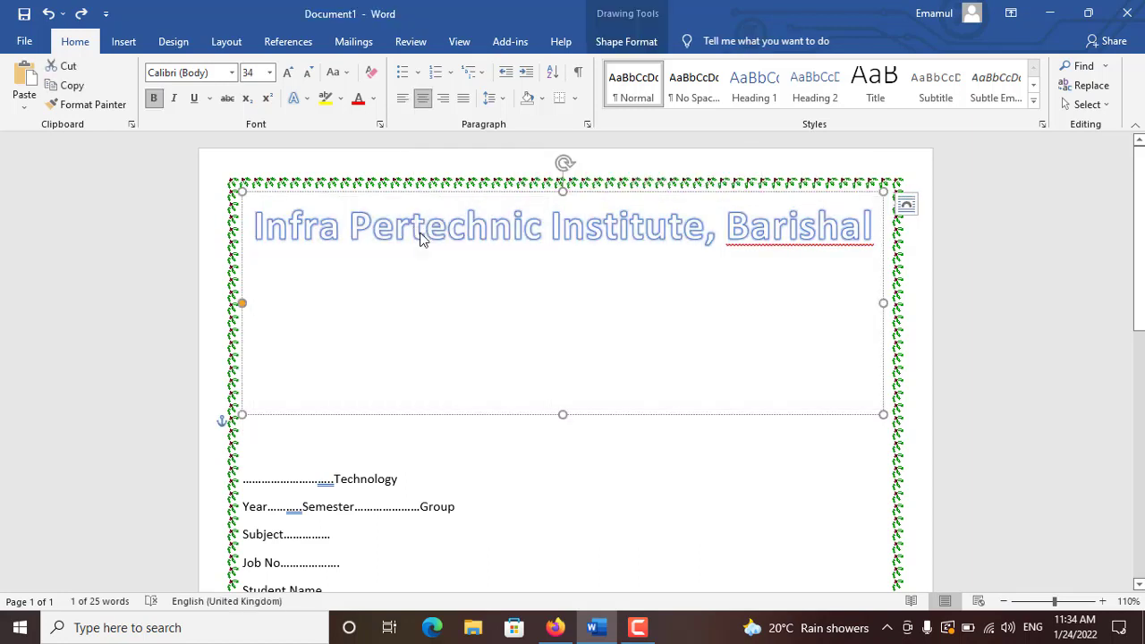
left_click(420, 234)
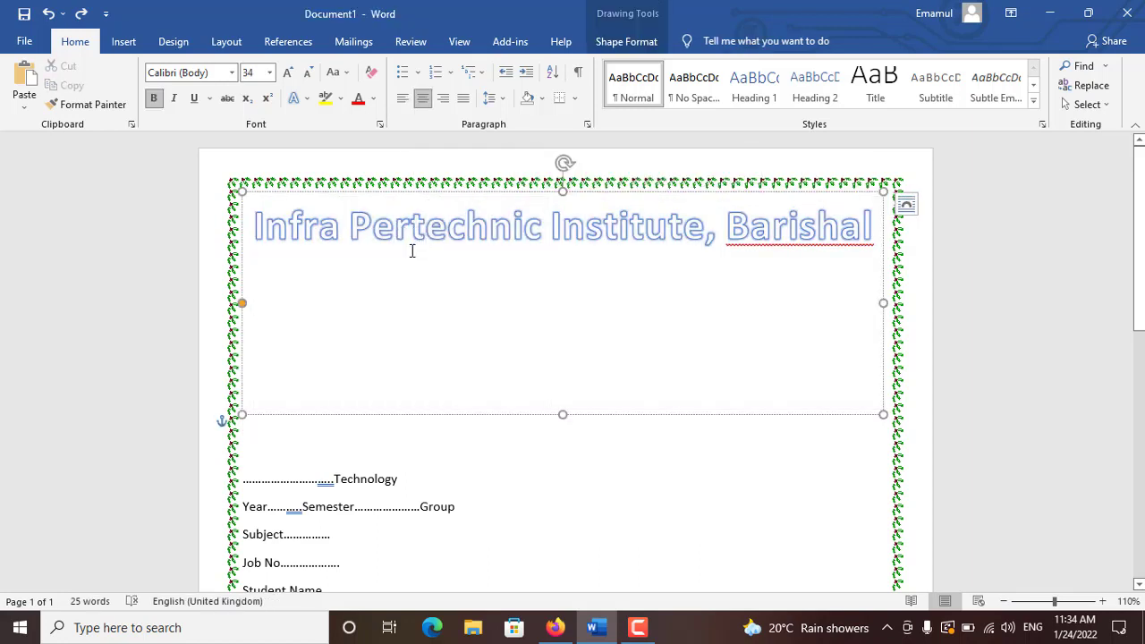
key("BackSpace")
key("BackSpace")
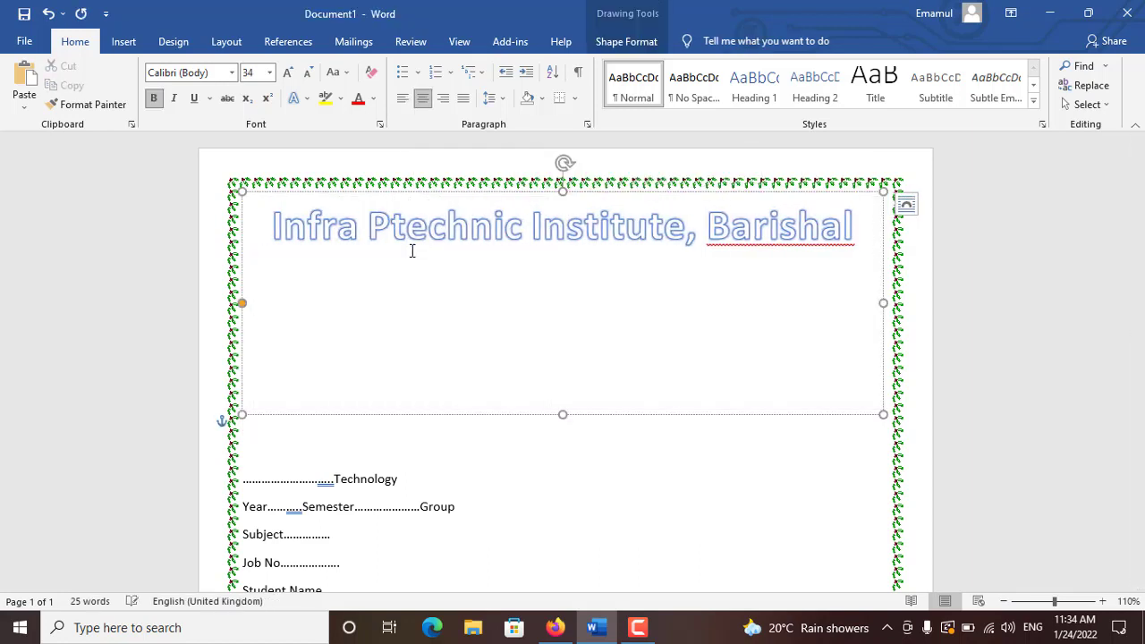
type("ol")
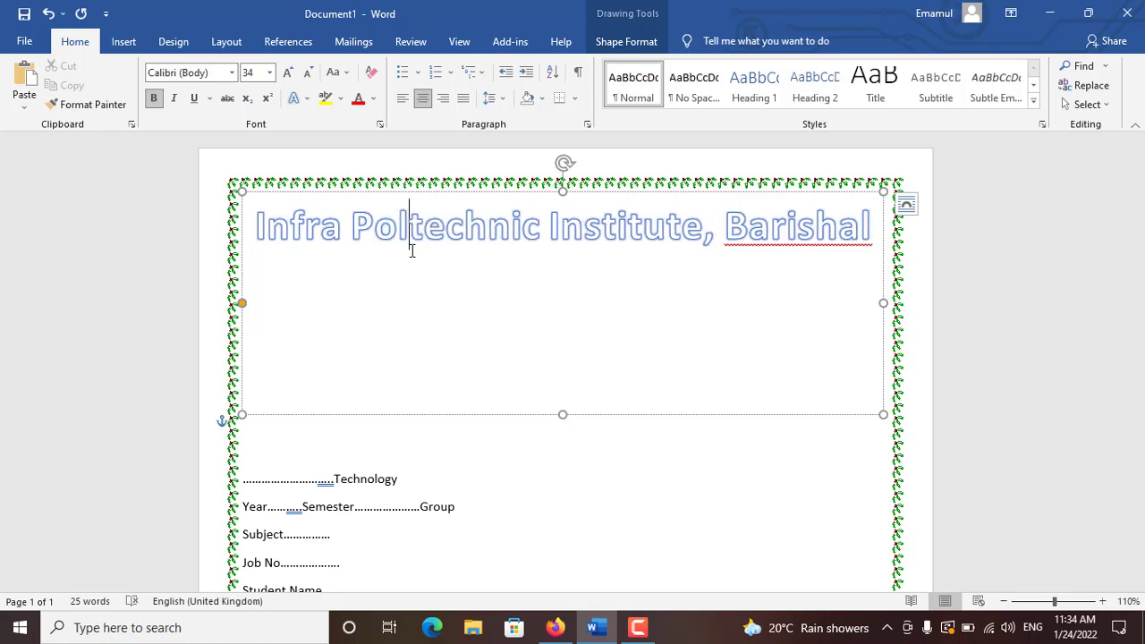
type("y")
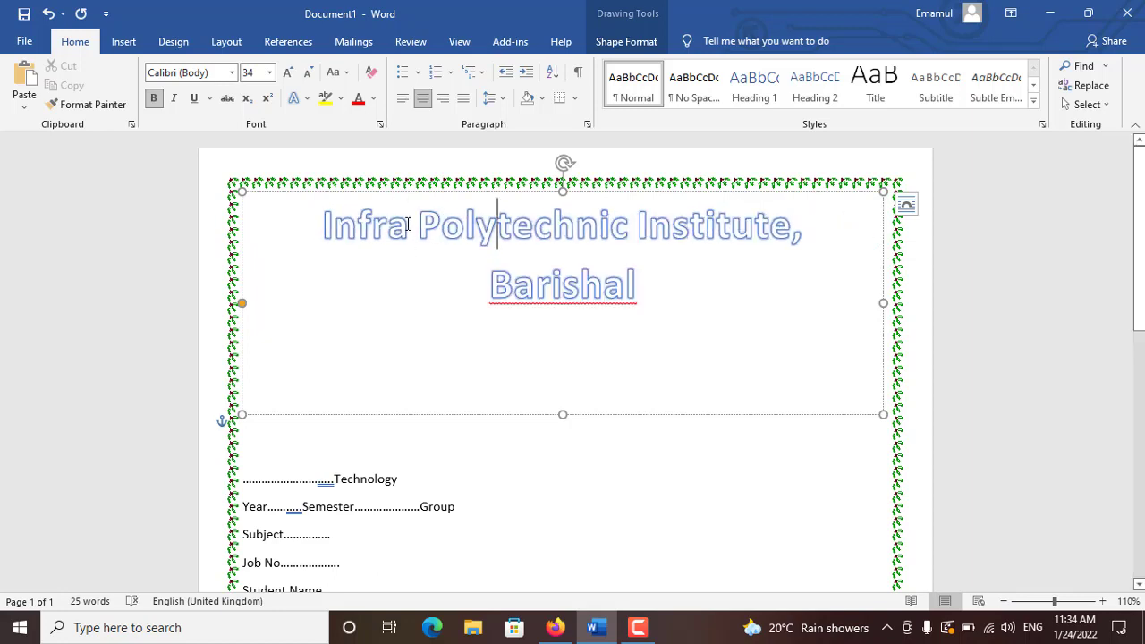
left_click(603, 456)
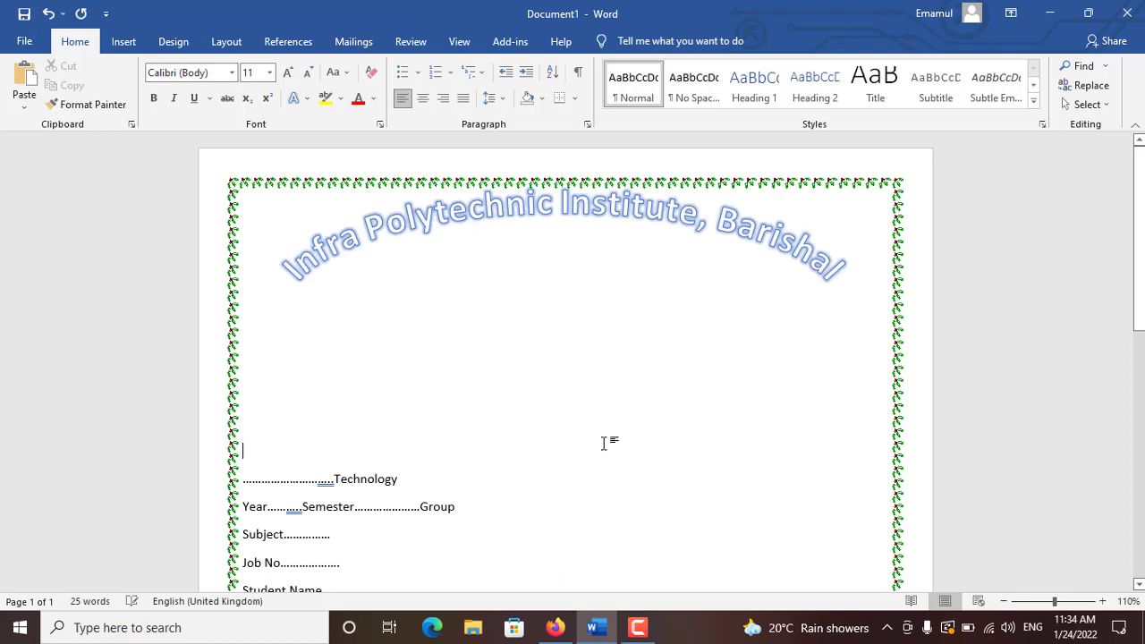
- Remove one blank line between the WordArt heading and the Technology line
scroll(590, 418, "down", 2)
scroll(586, 413, "down", 2)
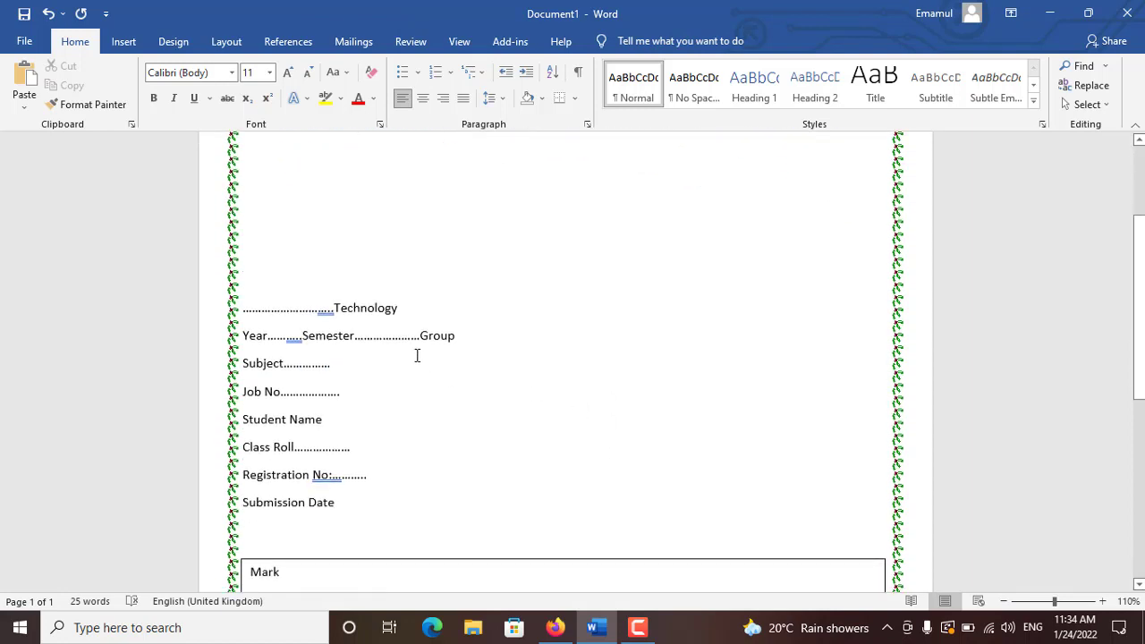
scroll(344, 367, "up", 1)
scroll(341, 367, "up", 1)
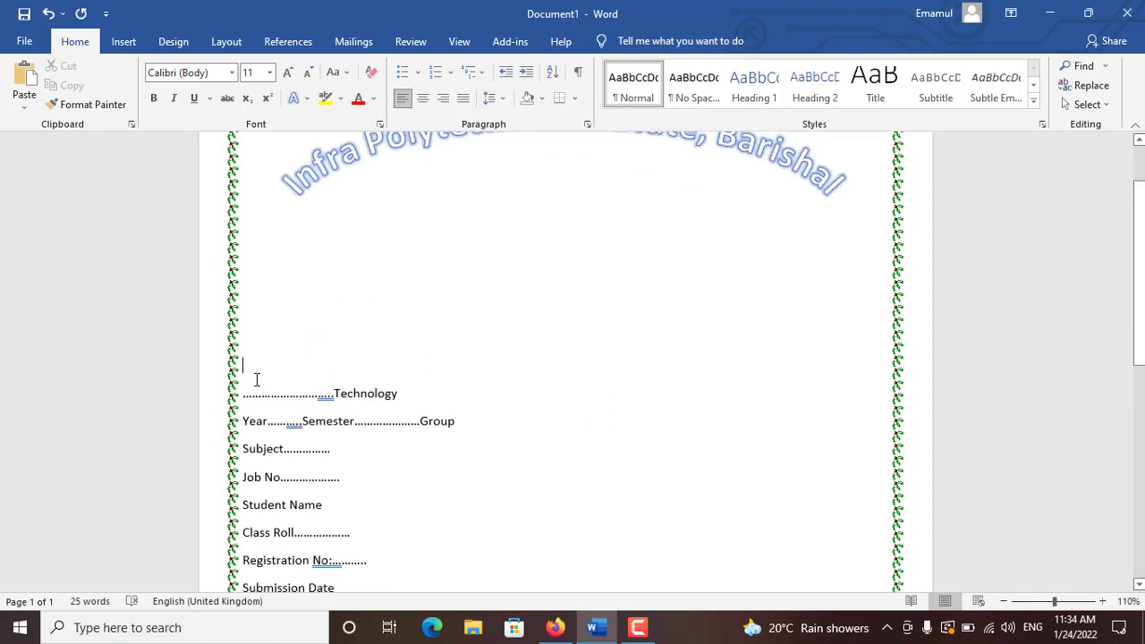
key("BackSpace")
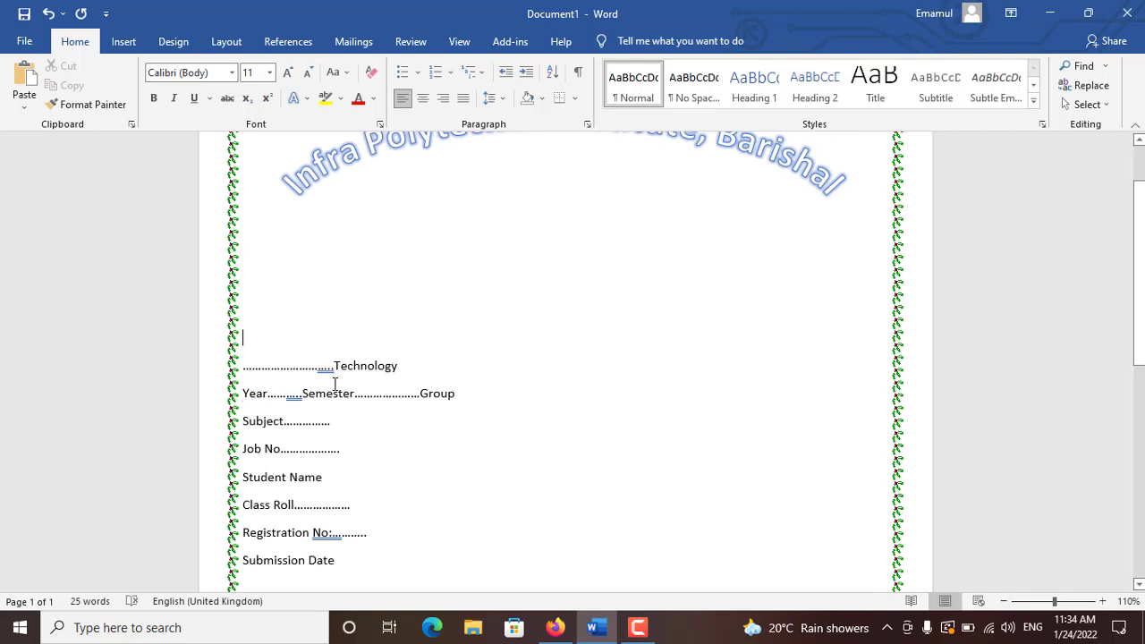
- Set the font of the detail lines from Technology through Submission Date to Bauhaus 93
left_click_drag(414, 368, 327, 366)
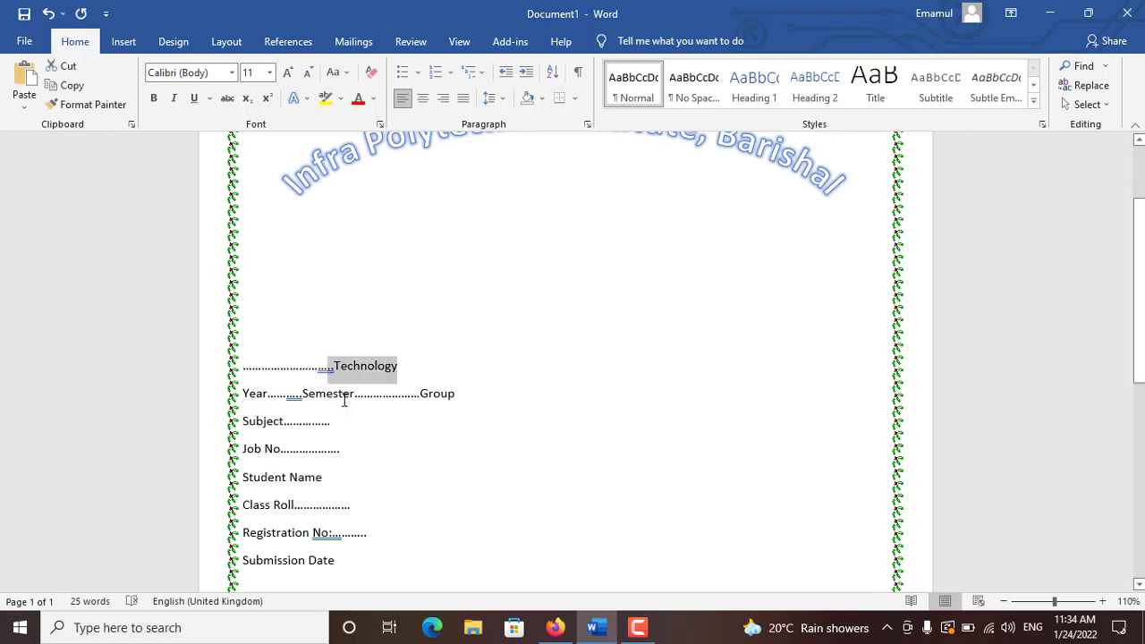
scroll(346, 419, "down", 3)
left_click_drag(352, 442, 226, 249)
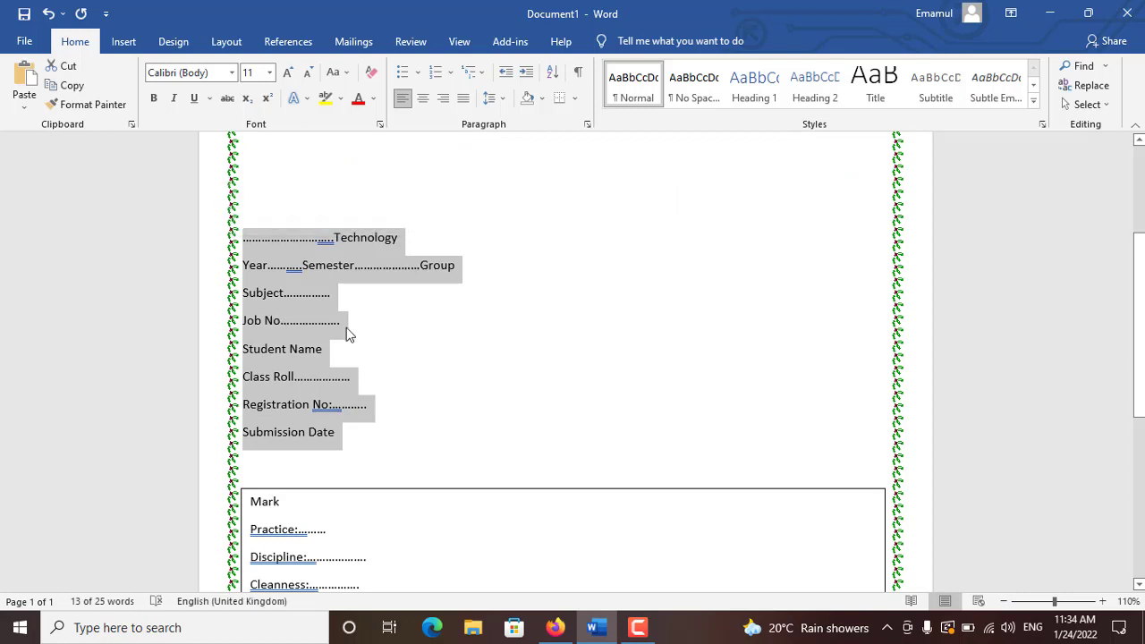
left_click(231, 73)
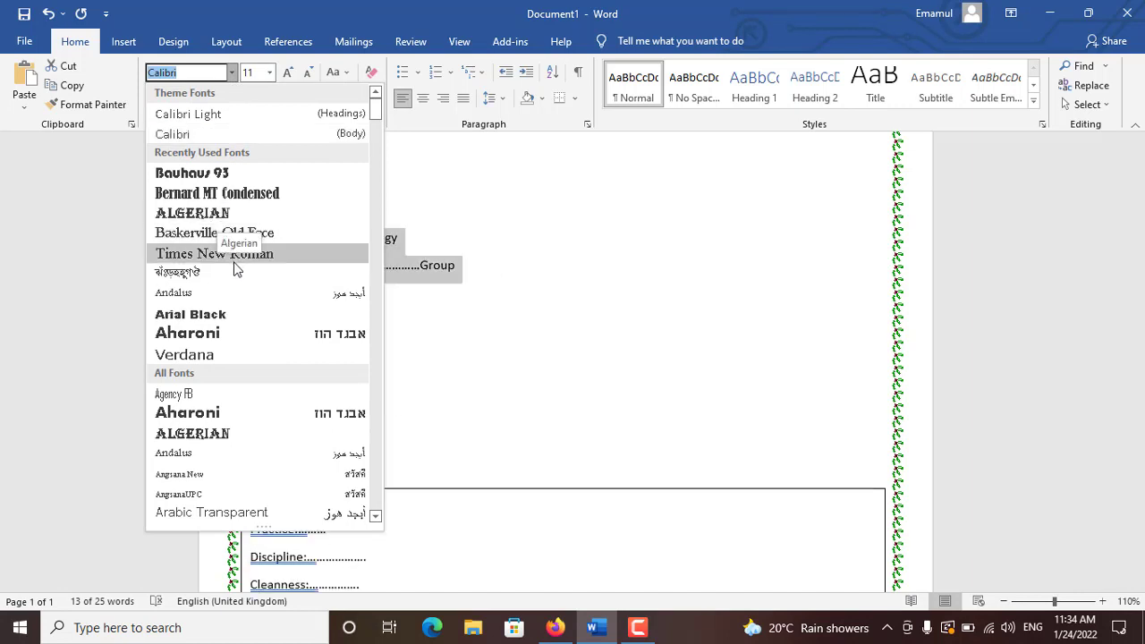
scroll(234, 302, "down", 3)
scroll(242, 358, "down", 6)
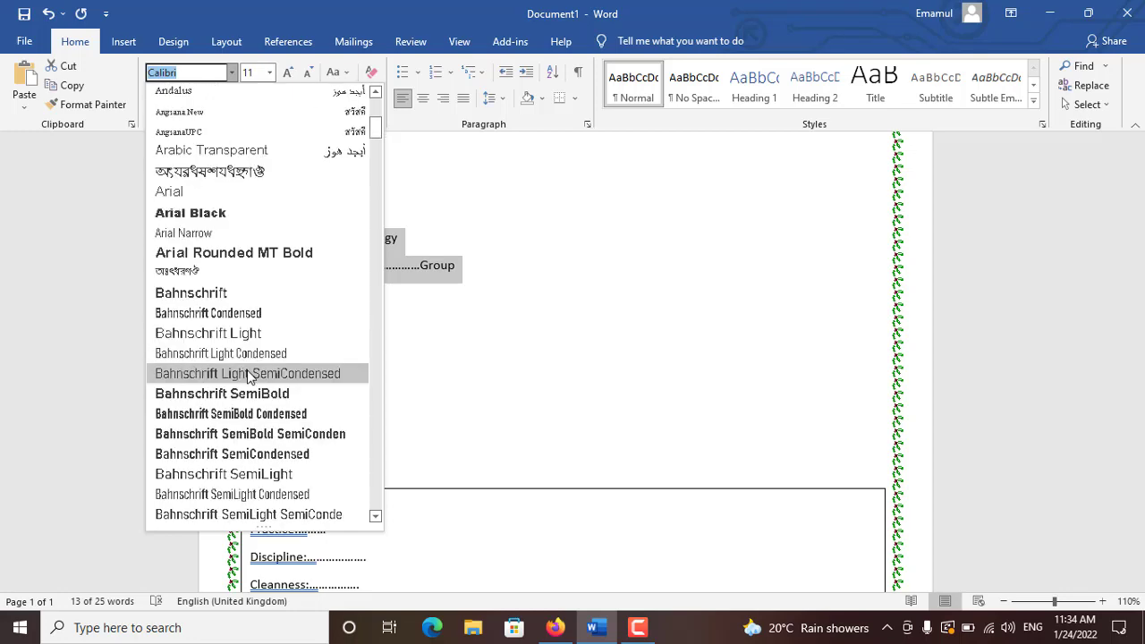
left_click(240, 380)
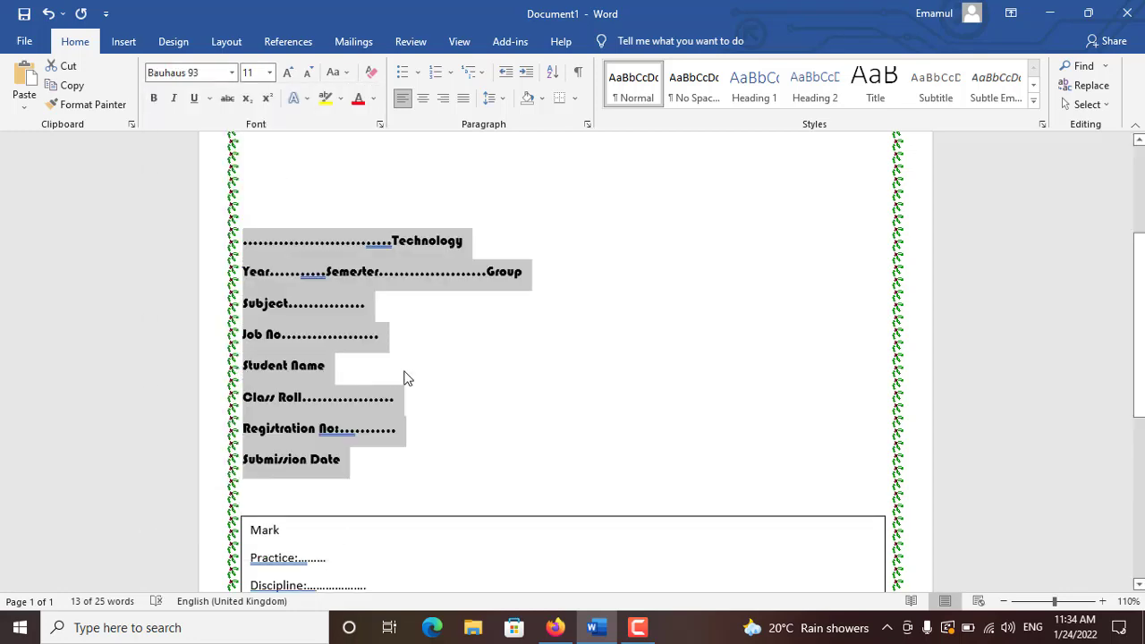
- Enlarge the detail lines from Technology through Submission Date to 15 pt
key("ctrl+bracketright")
key("ctrl+bracketright")
key("ctrl+bracketright")
key("ctrl+bracketright")
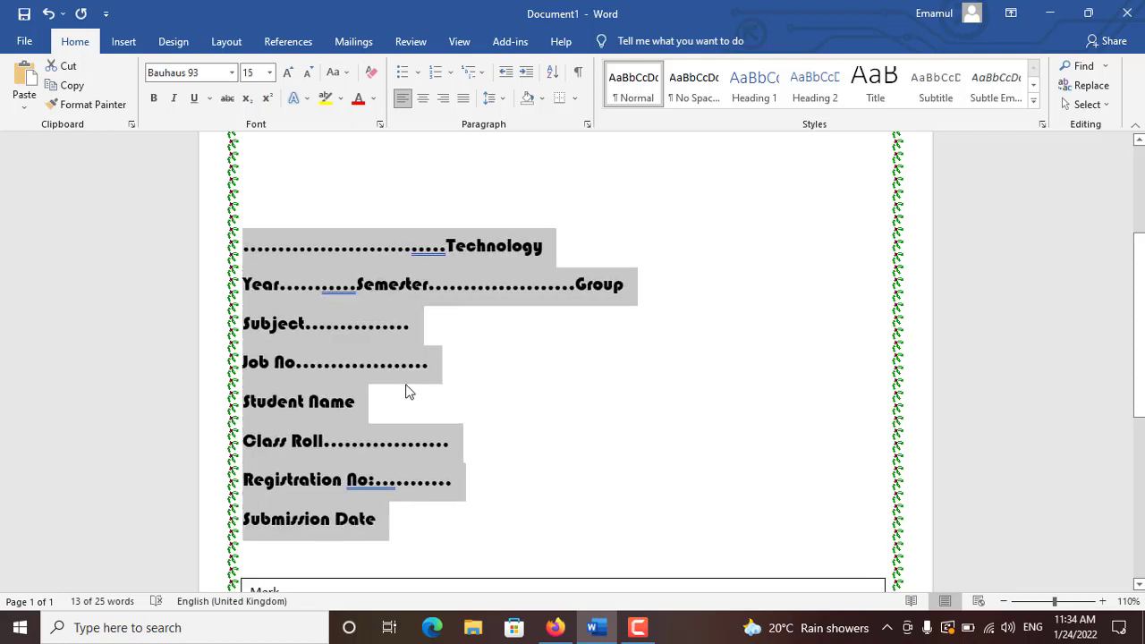
left_click(407, 393)
left_click(297, 365)
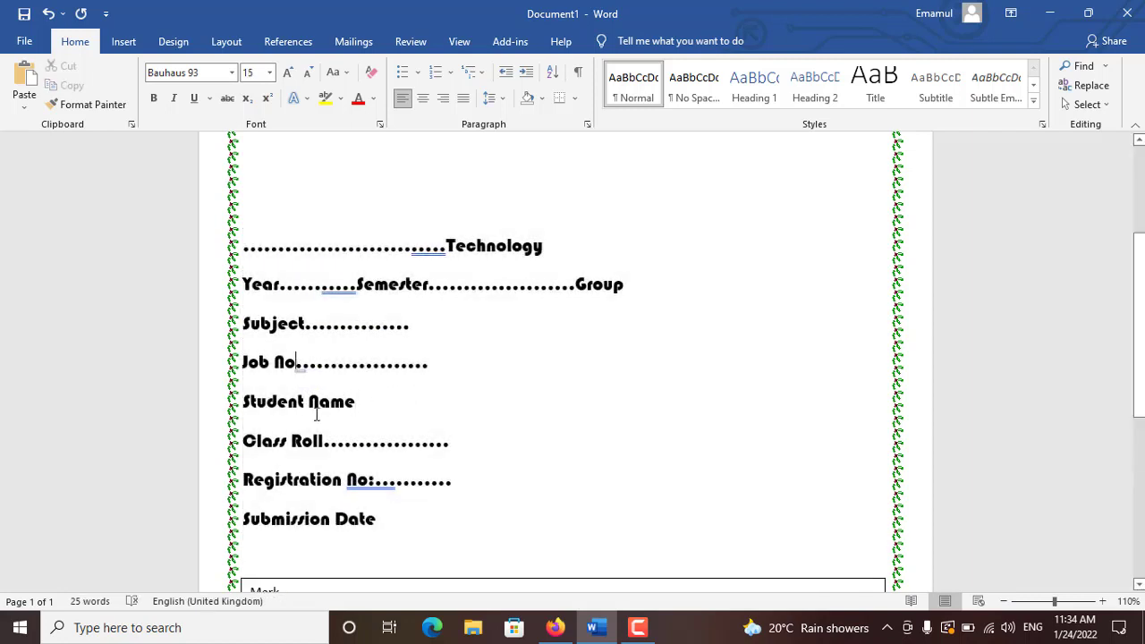
- Add a colon after "Job No", before its dotted line
type(":")
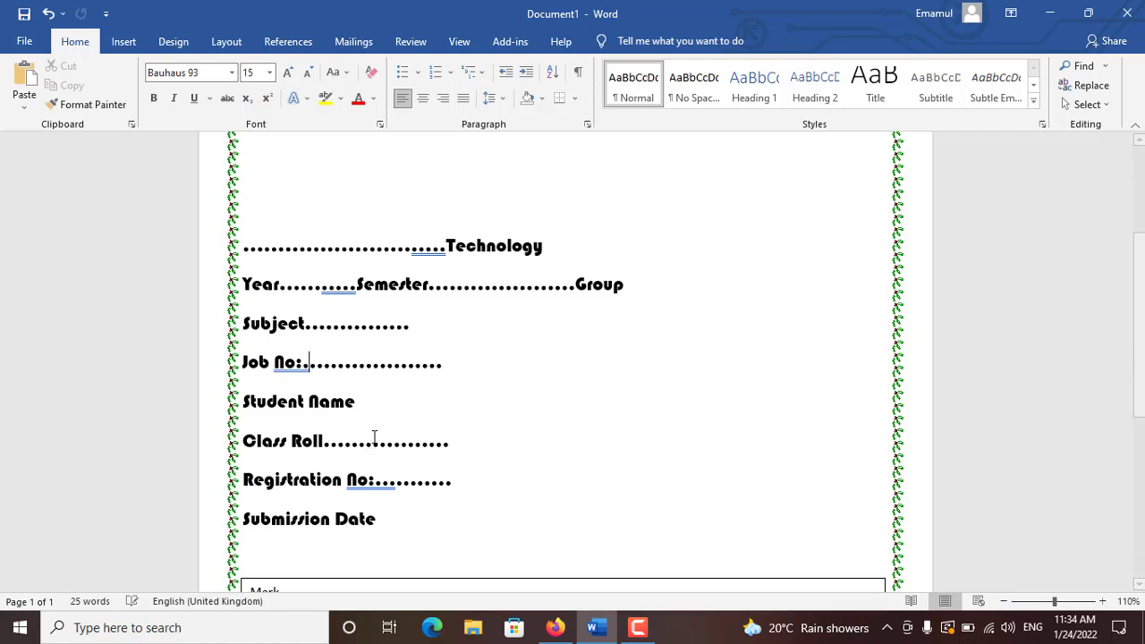
type("................................................")
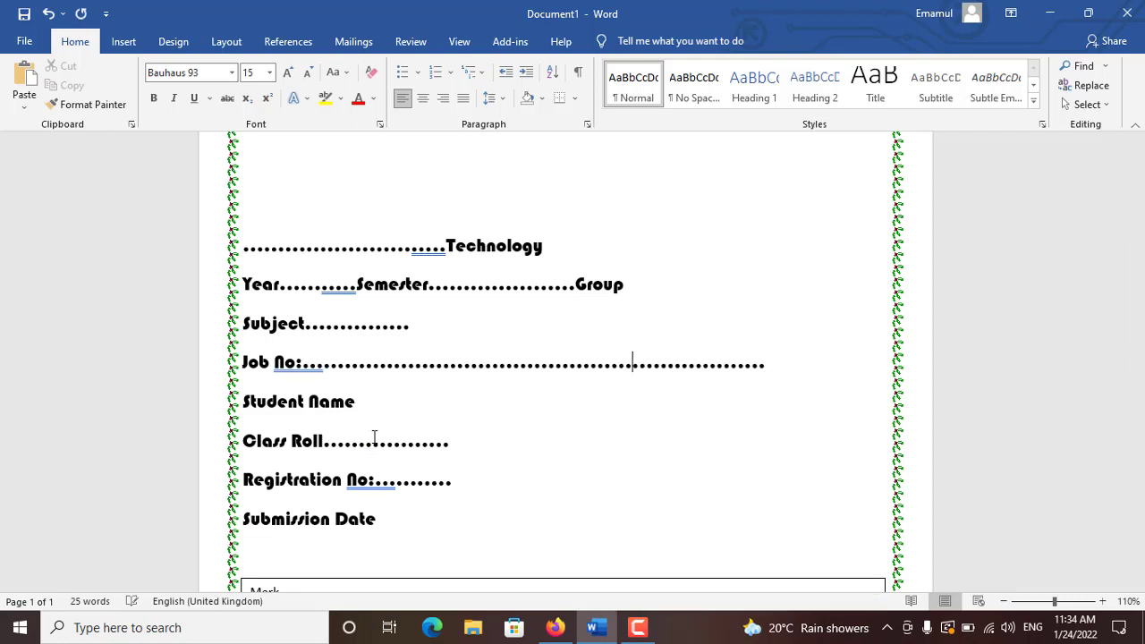
key("BackSpace")
key("BackSpace")
key("BackSpace")
key("BackSpace")
key("BackSpace")
key("BackSpace")
key("BackSpace")
key("BackSpace")
key("BackSpace")
key("BackSpace")
key("BackSpace")
key("BackSpace")
key("BackSpace")
key("BackSpace")
key("BackSpace")
key("BackSpace")
key("BackSpace")
key("BackSpace")
key("BackSpace")
key("BackSpace")
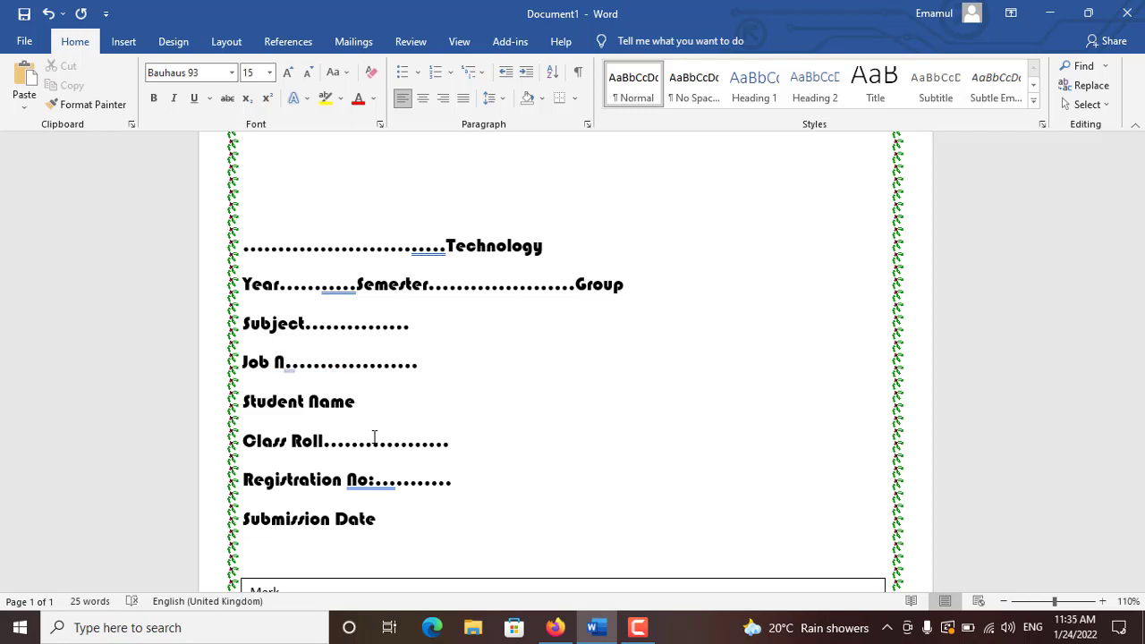
type("o:")
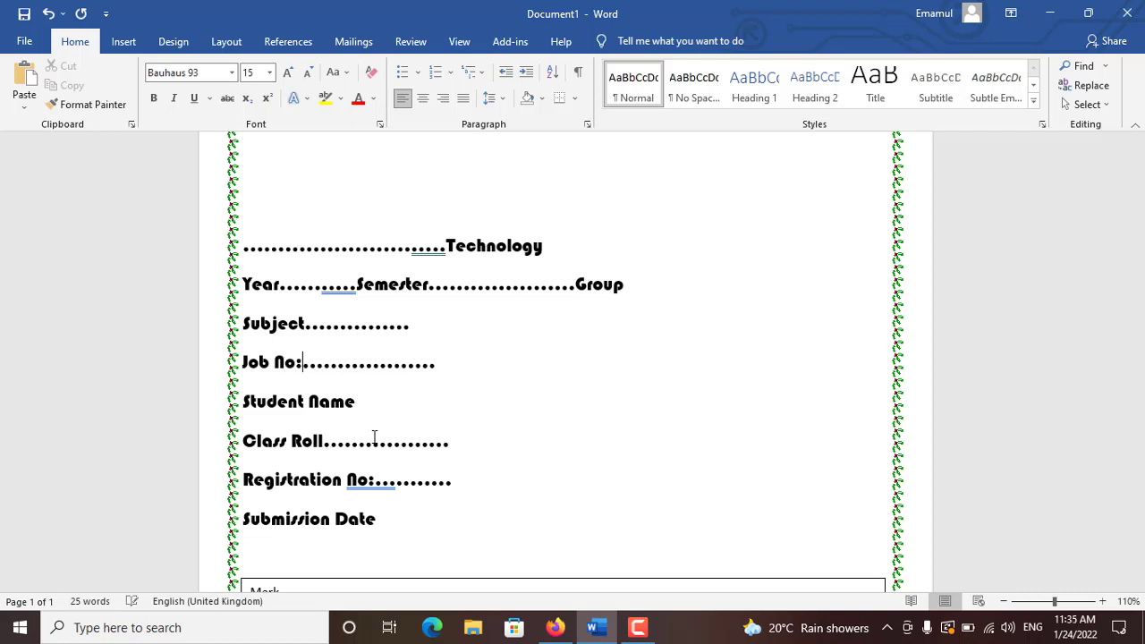
- Add a colon and more dots after "Subject", and lengthen the dotted blank before "Technology"
left_click(308, 317)
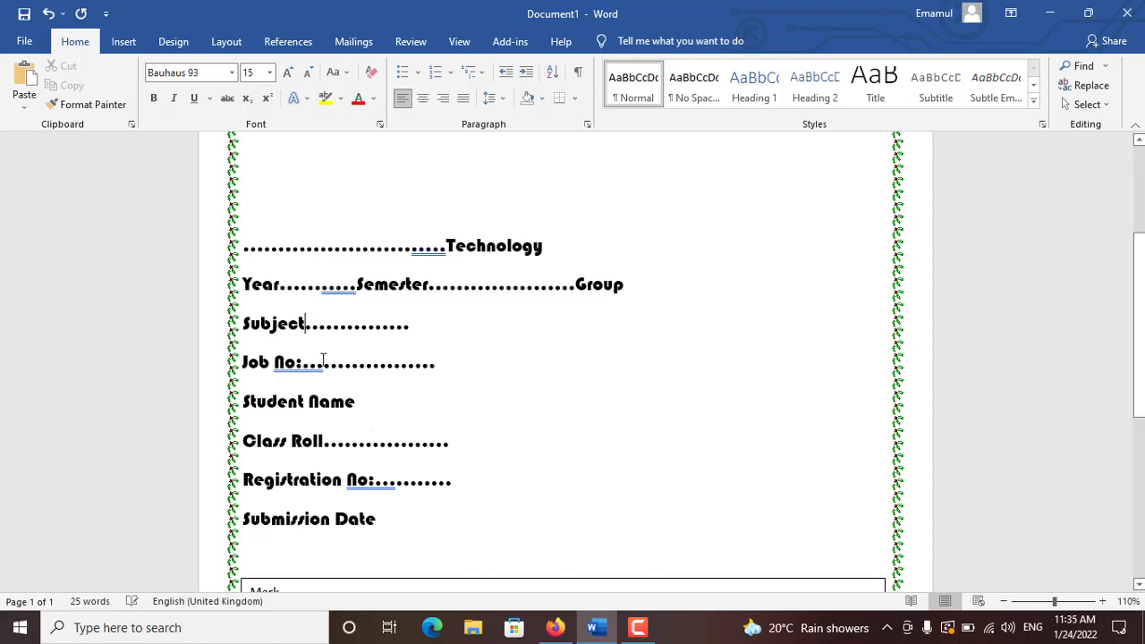
type(":.....................................")
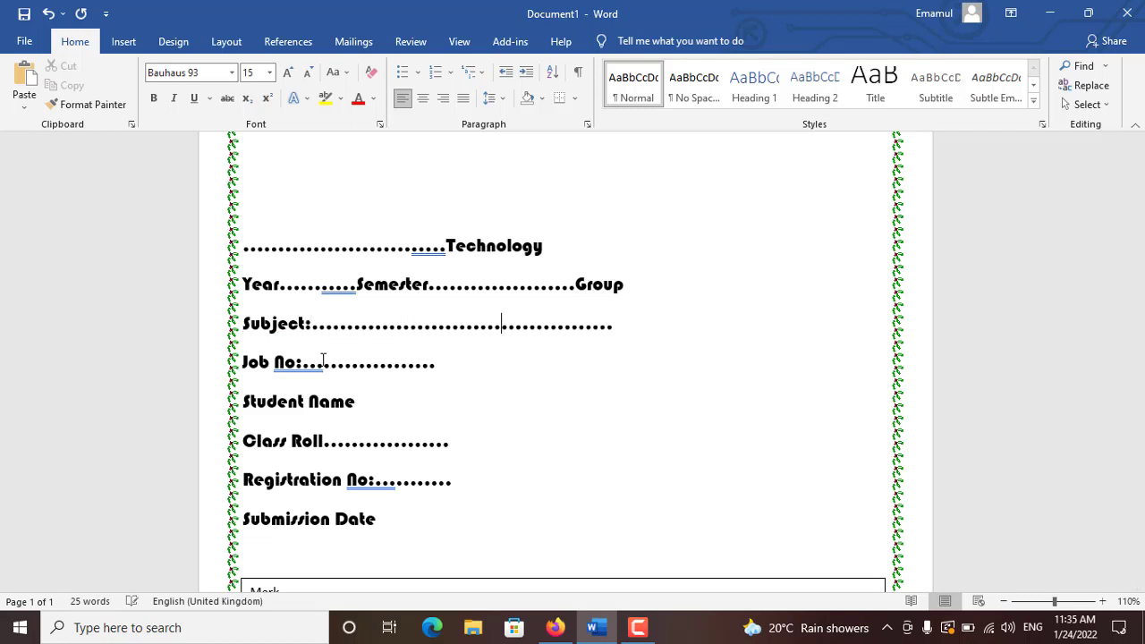
left_click(250, 261)
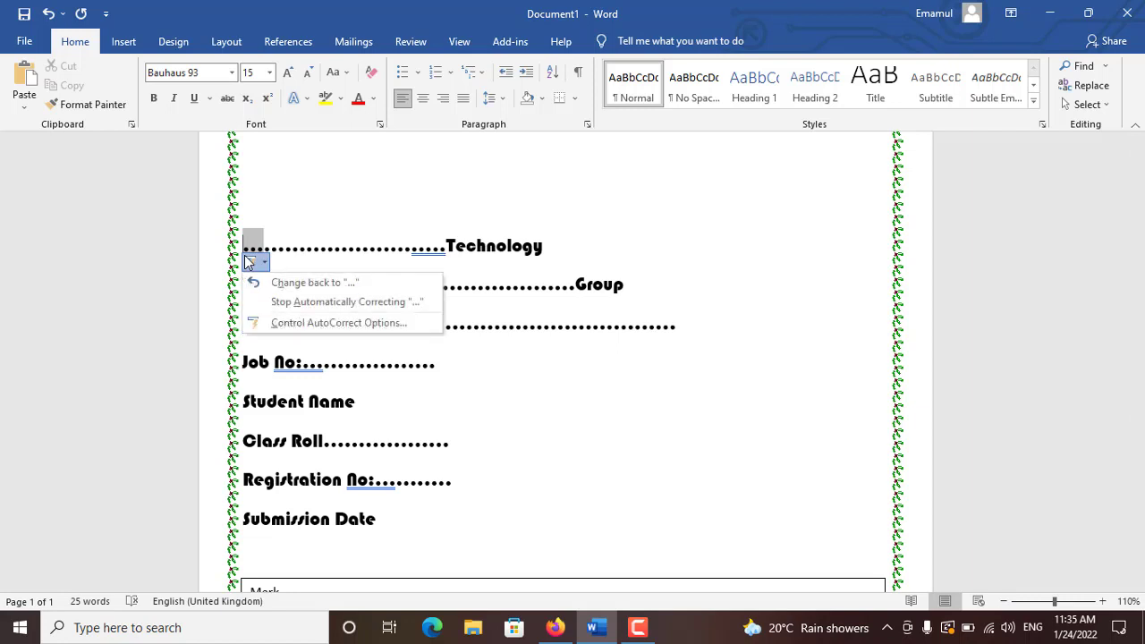
left_click(328, 247)
type(".......................................")
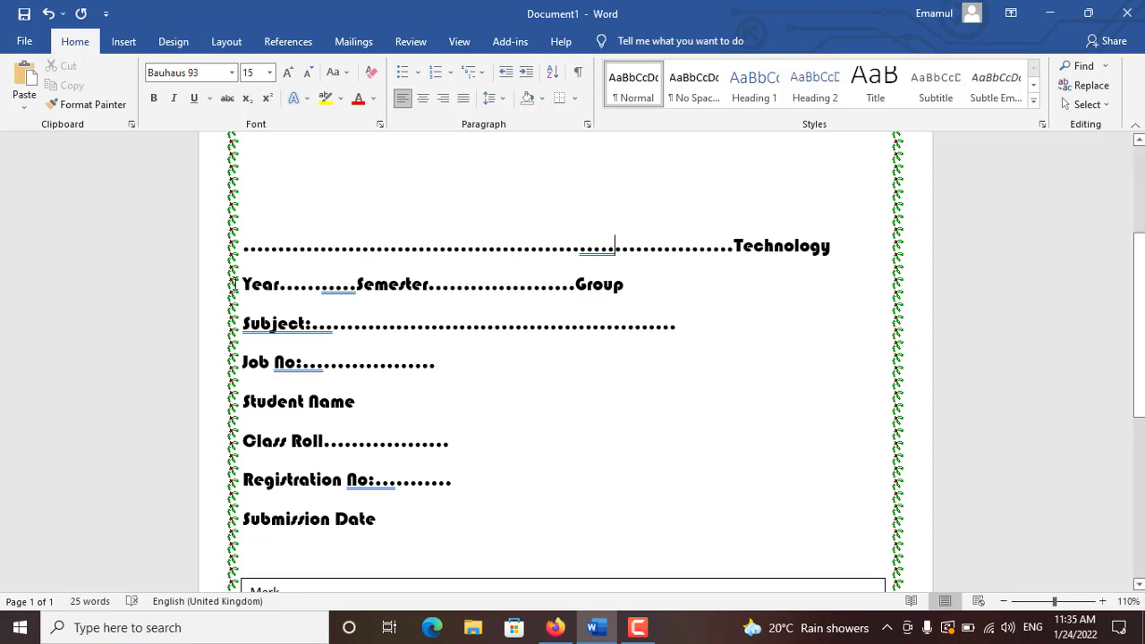
- Insert a dotted blank before "Year" and lengthen the dots between "Year" and "Semester"
left_click(247, 286)
type("...............")
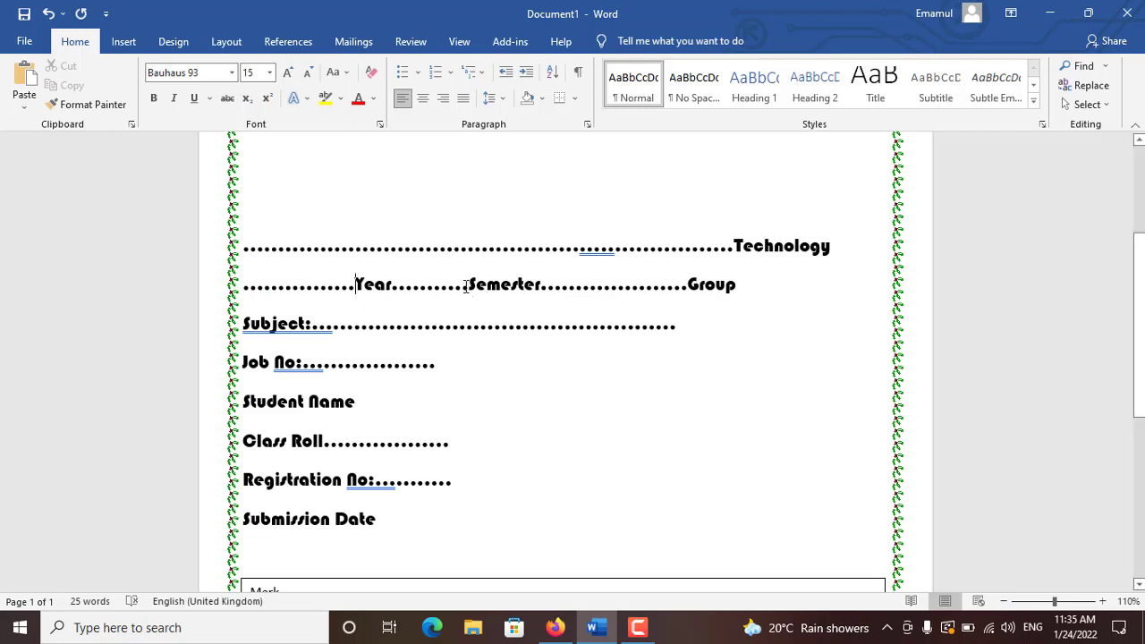
left_click(465, 286)
type(".....")
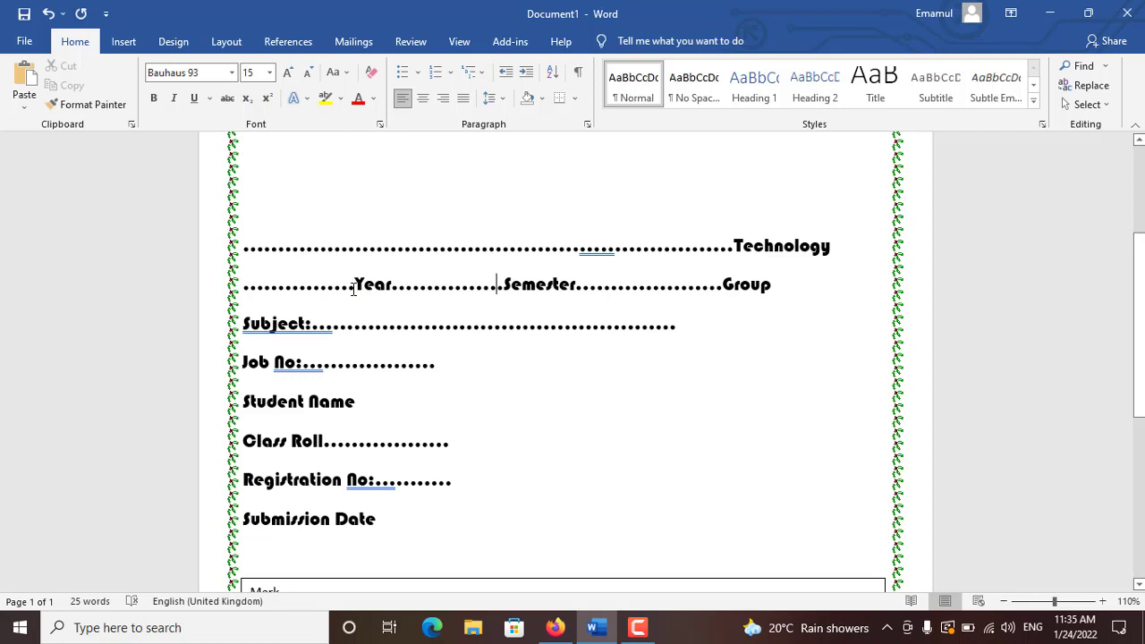
left_click(777, 287)
- Extend the dots after "Subject:" to the end of the Technology line and lengthen the dotted blank before "Year"
scroll(660, 323, "down", 2)
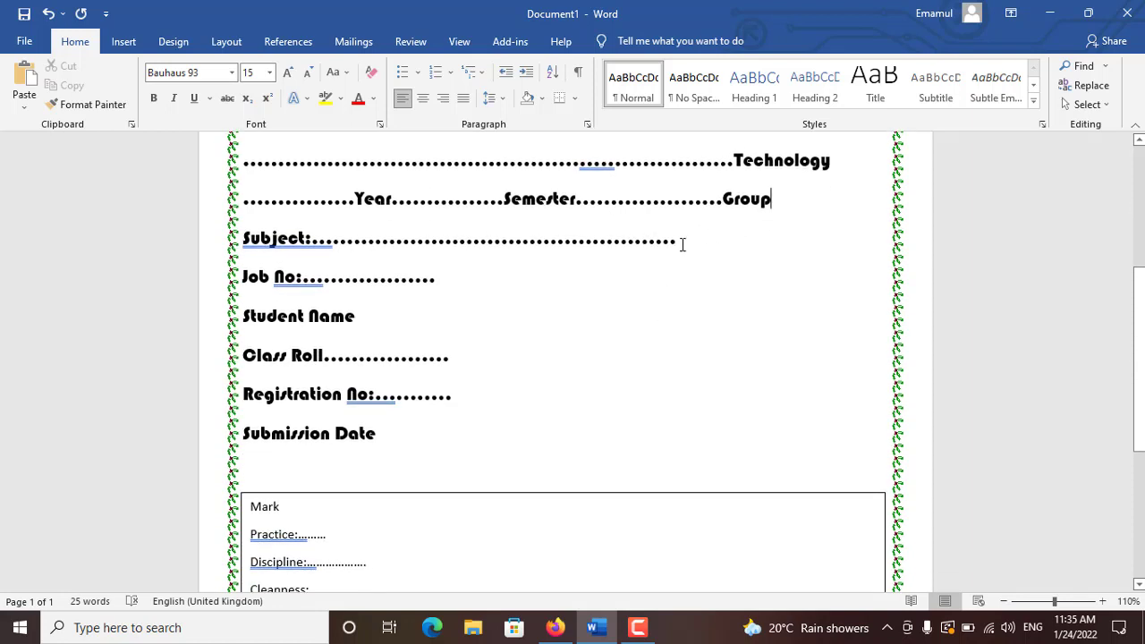
left_click(682, 244)
type(".........")
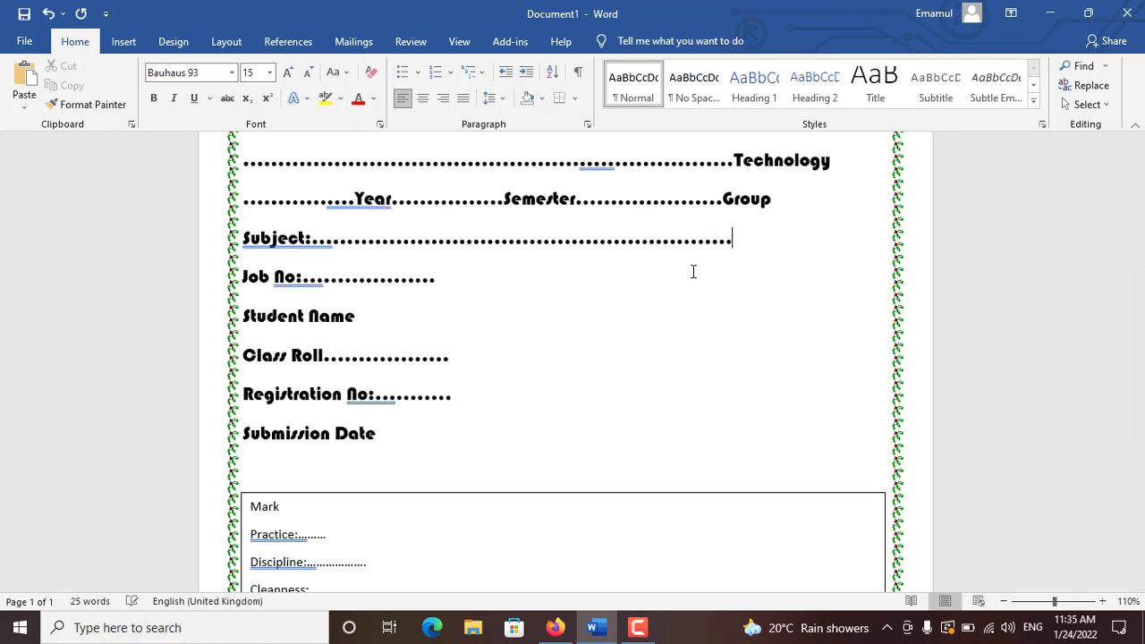
type("..............")
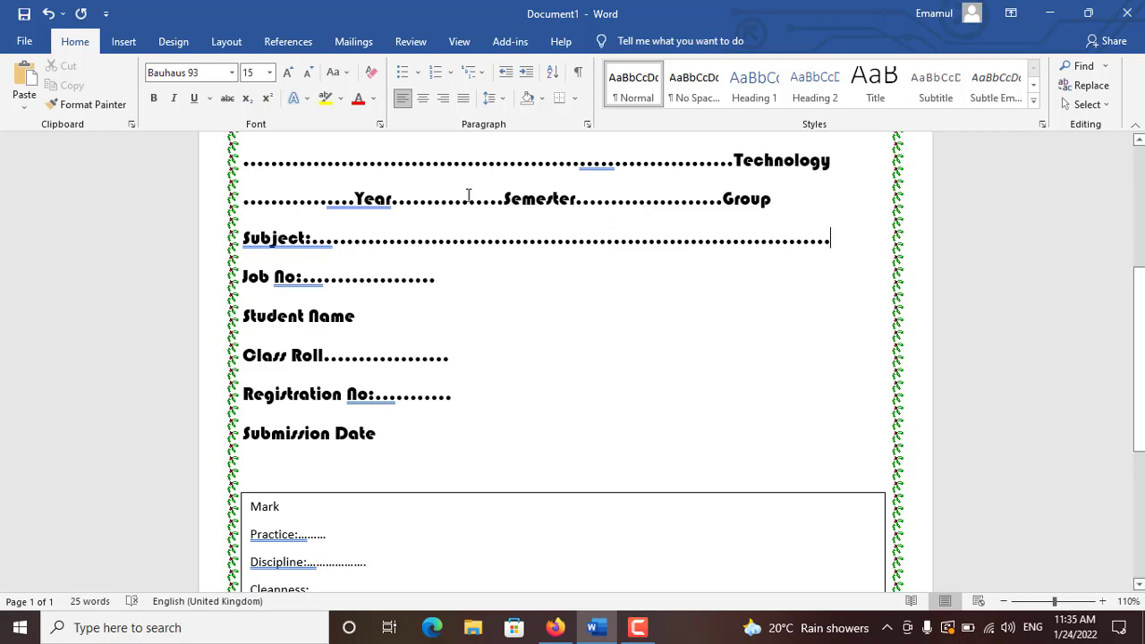
left_click(344, 202)
type("..........")
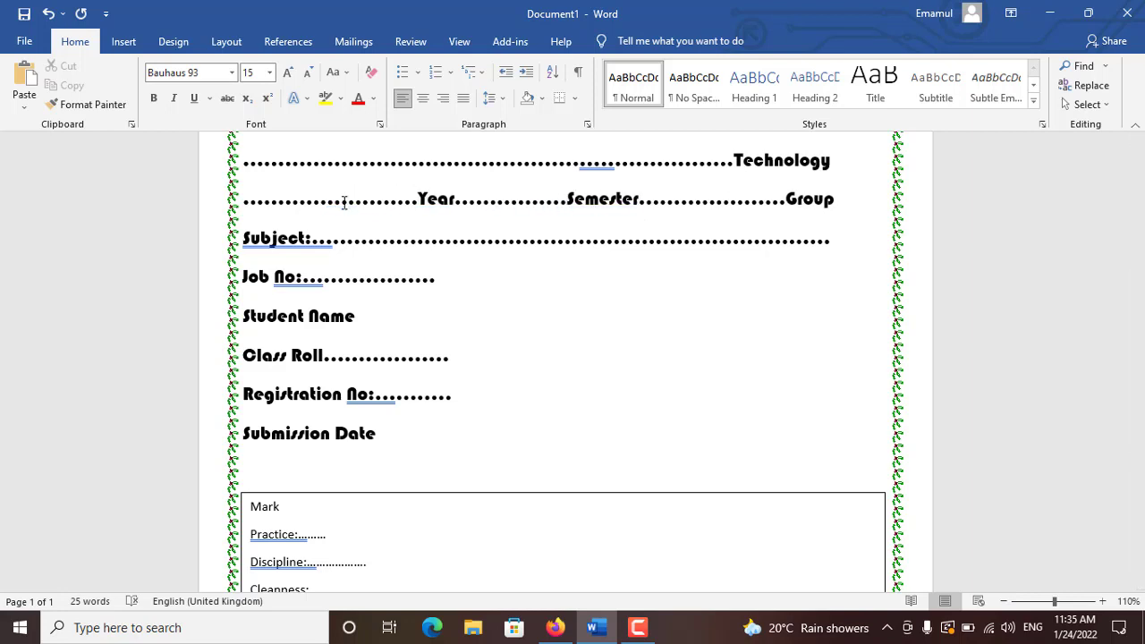
- Extend the dotted line after "Job No:" to match the width of the Subject line
scroll(262, 265, "down", 1)
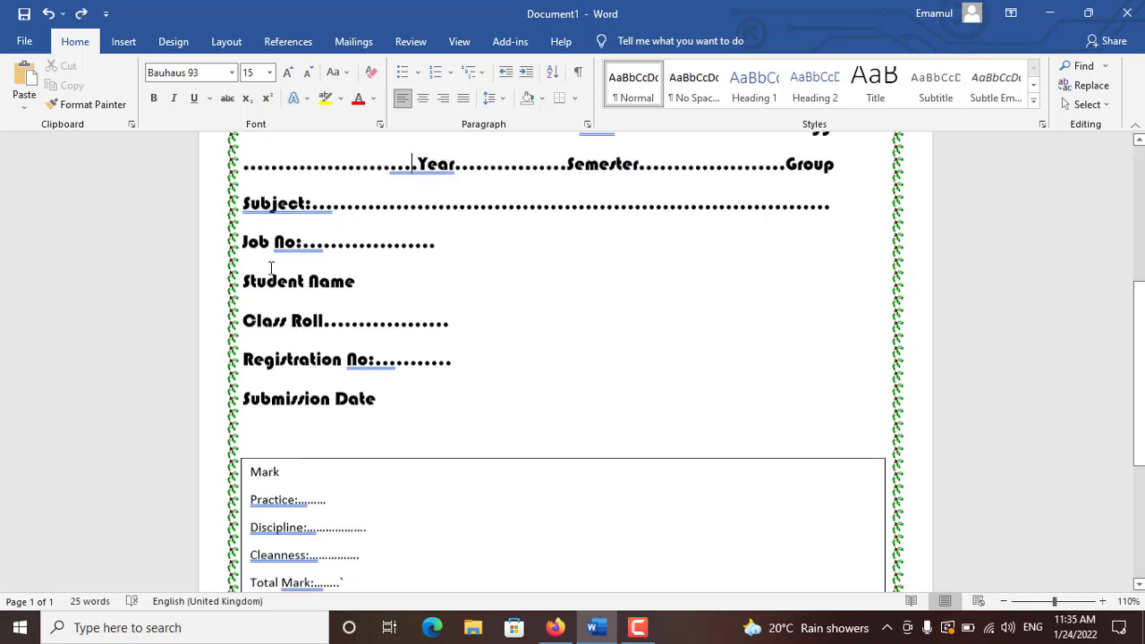
left_click(347, 233)
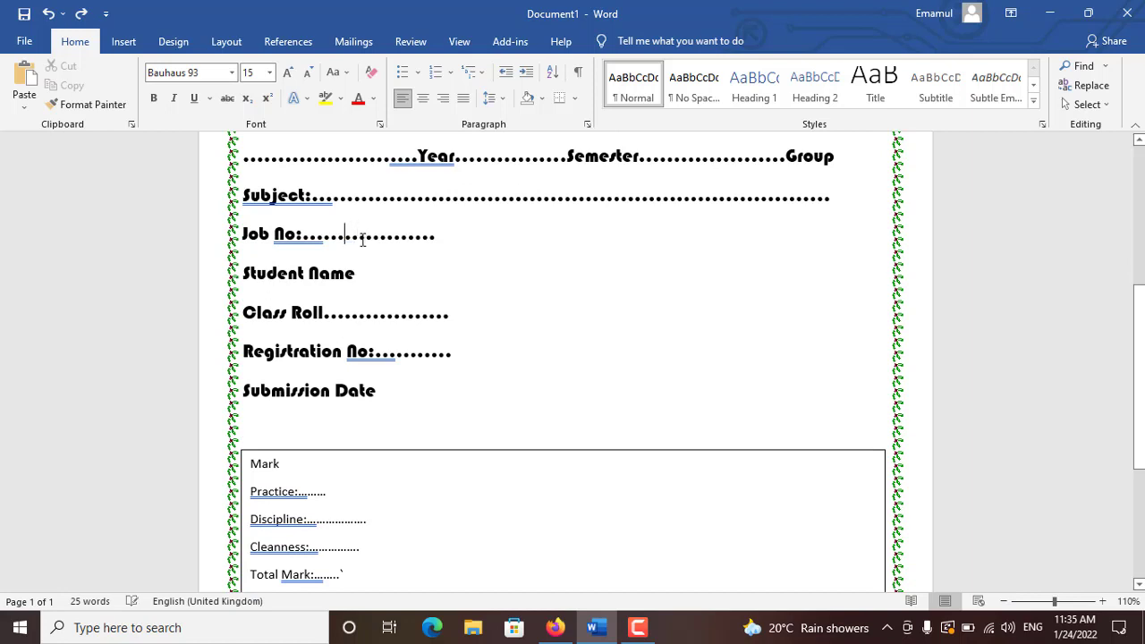
type("..............................................")
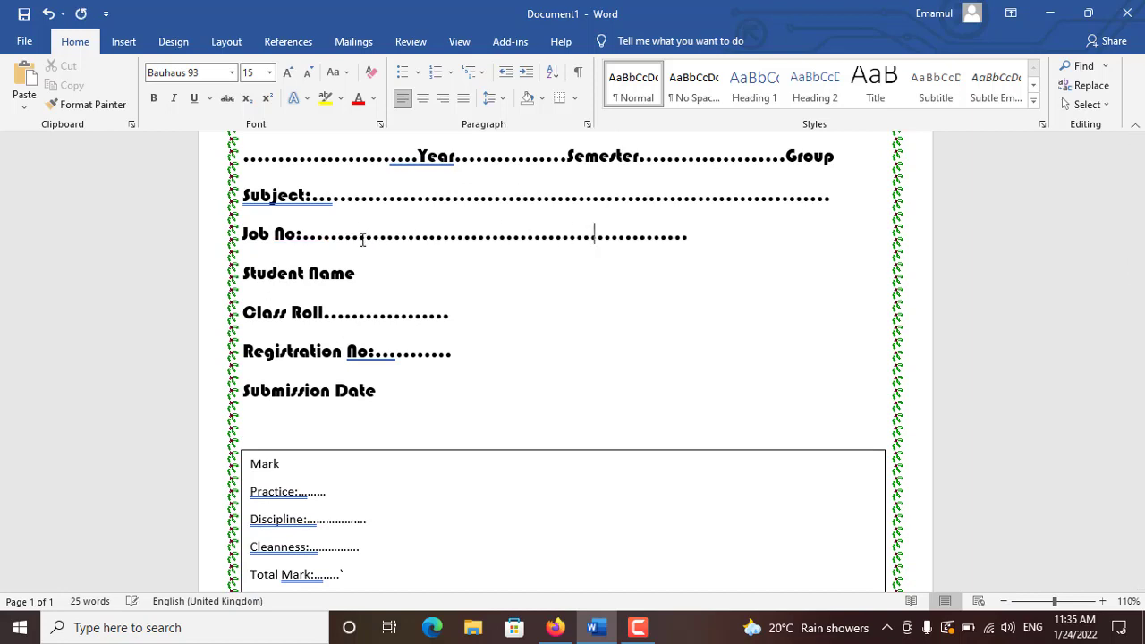
type(".......................")
- Add a colon after "Student Name" and a dotted line reaching the width of the lines above
scroll(358, 243, "down", 3)
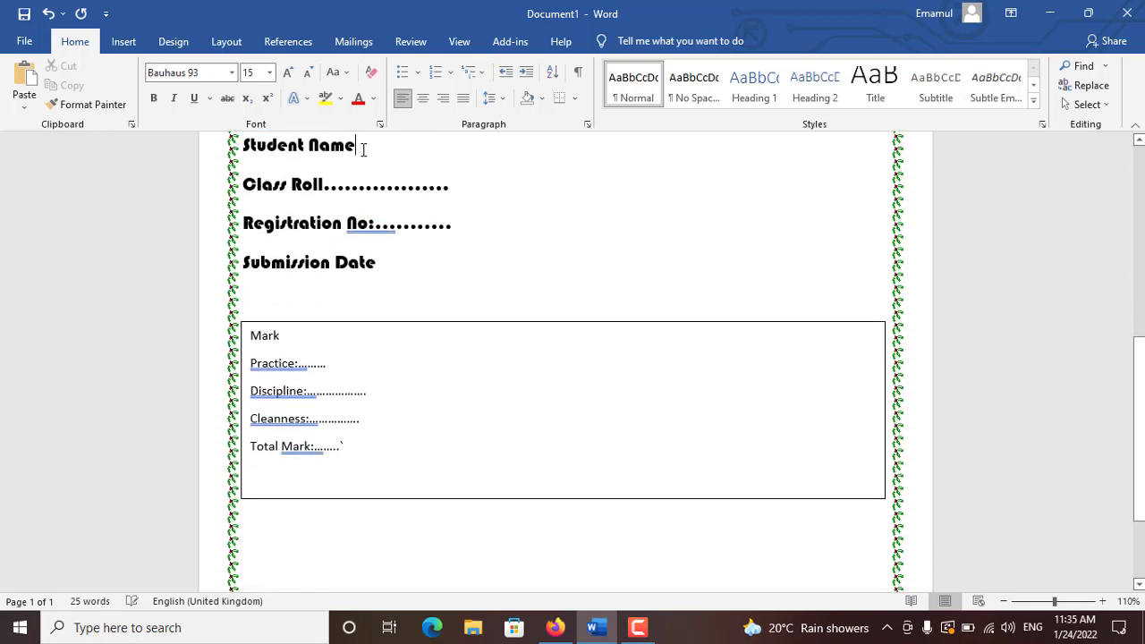
left_click(364, 149)
type(":")
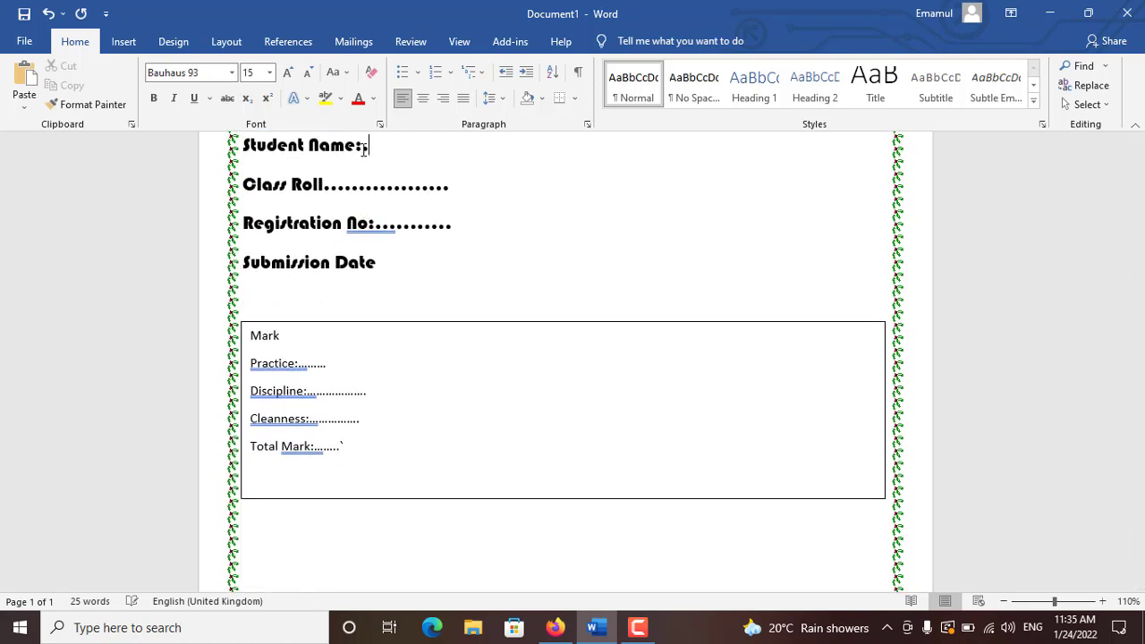
type("...........................................")
scroll(386, 167, "up", 4)
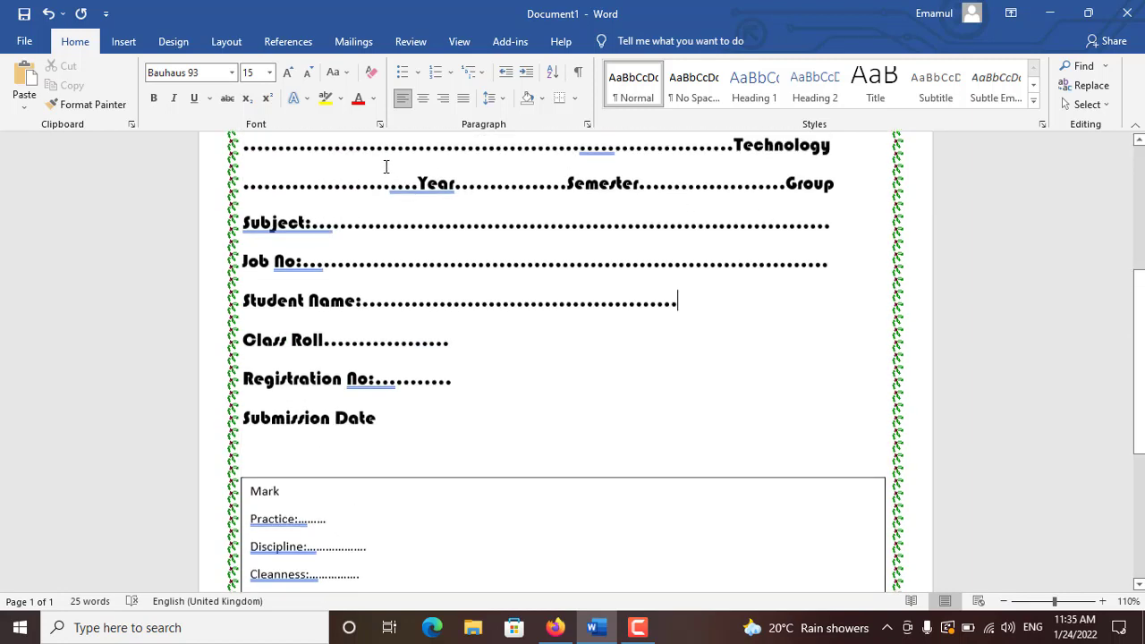
scroll(386, 167, "up", 2)
type("......")
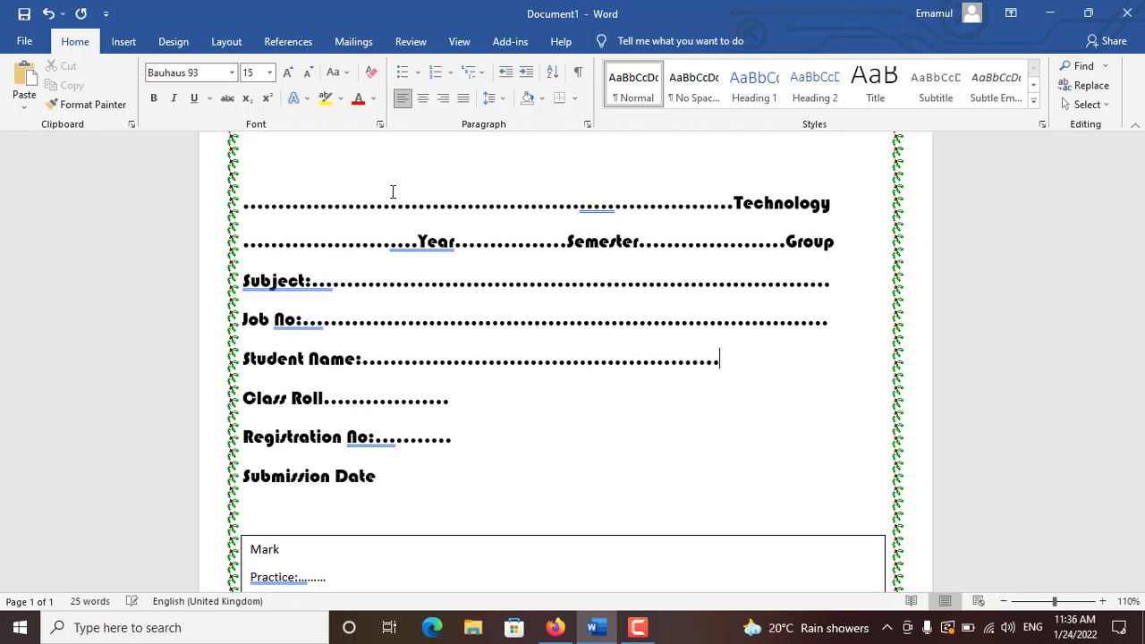
type("..........................")
- Add a colon and extra dots after "Class Roll", and append "Board Roll:" with a dotted blank on the same line
left_click(326, 402)
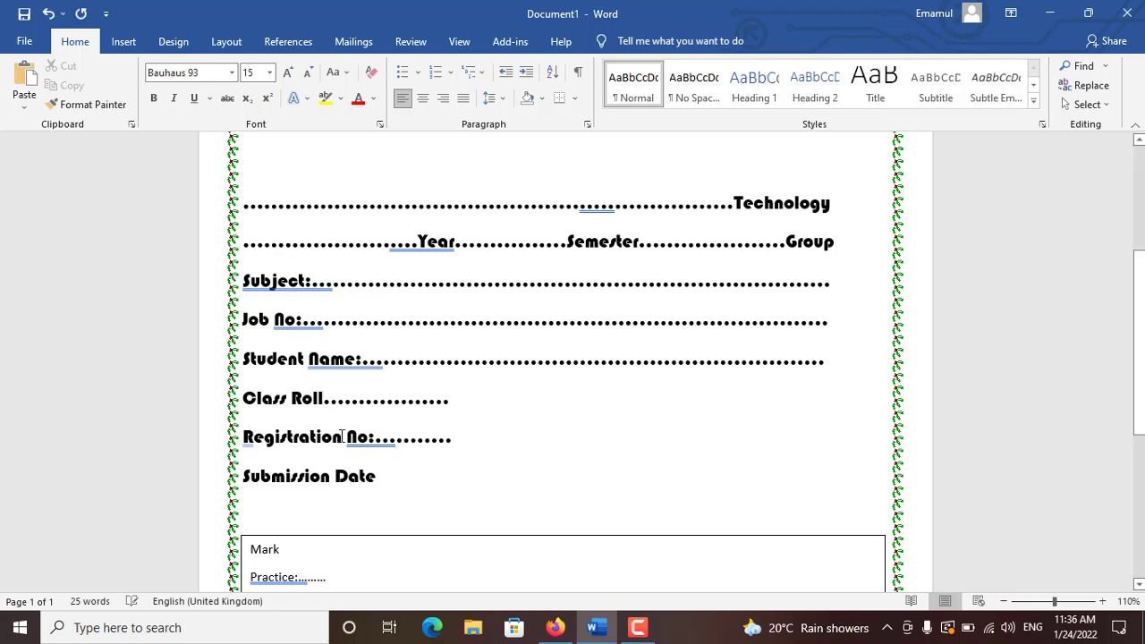
type(":")
type("......")
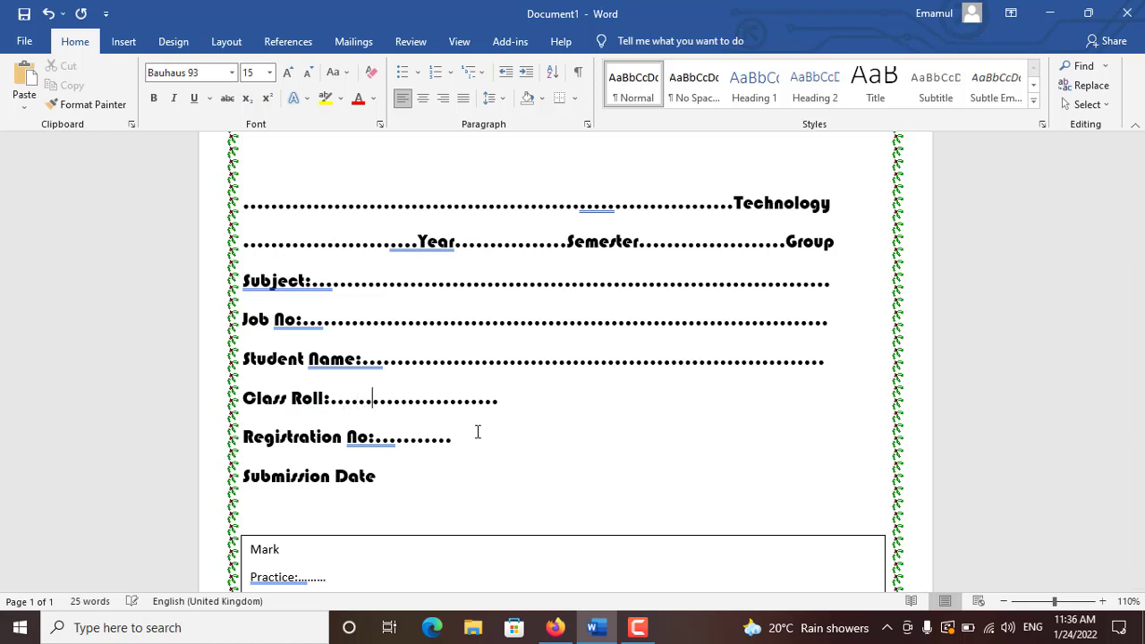
key("End")
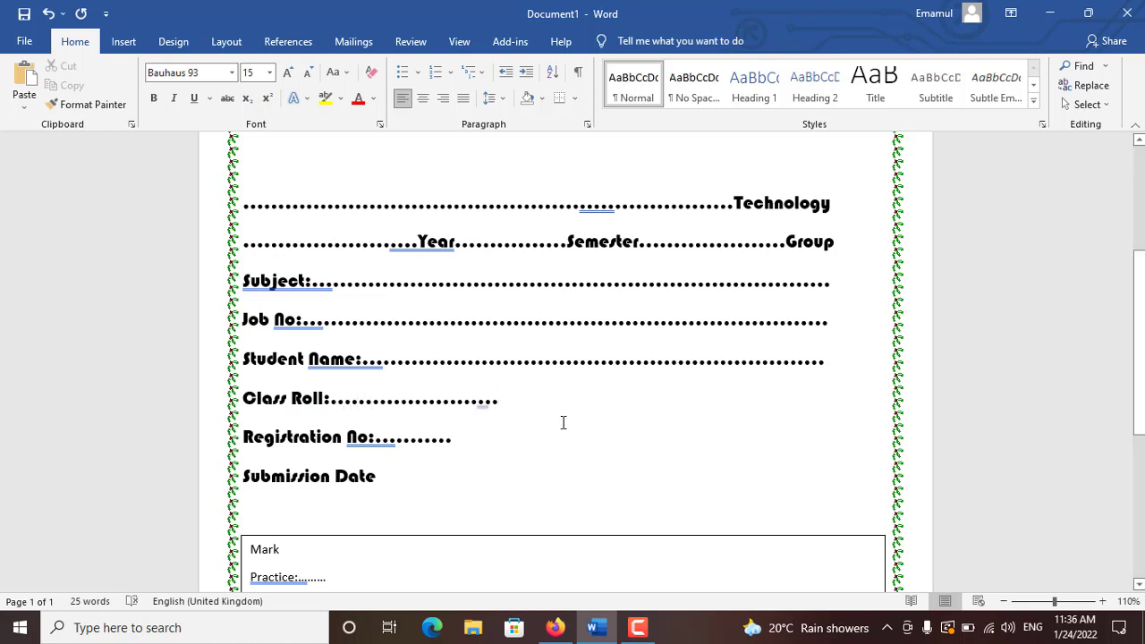
type("Board R")
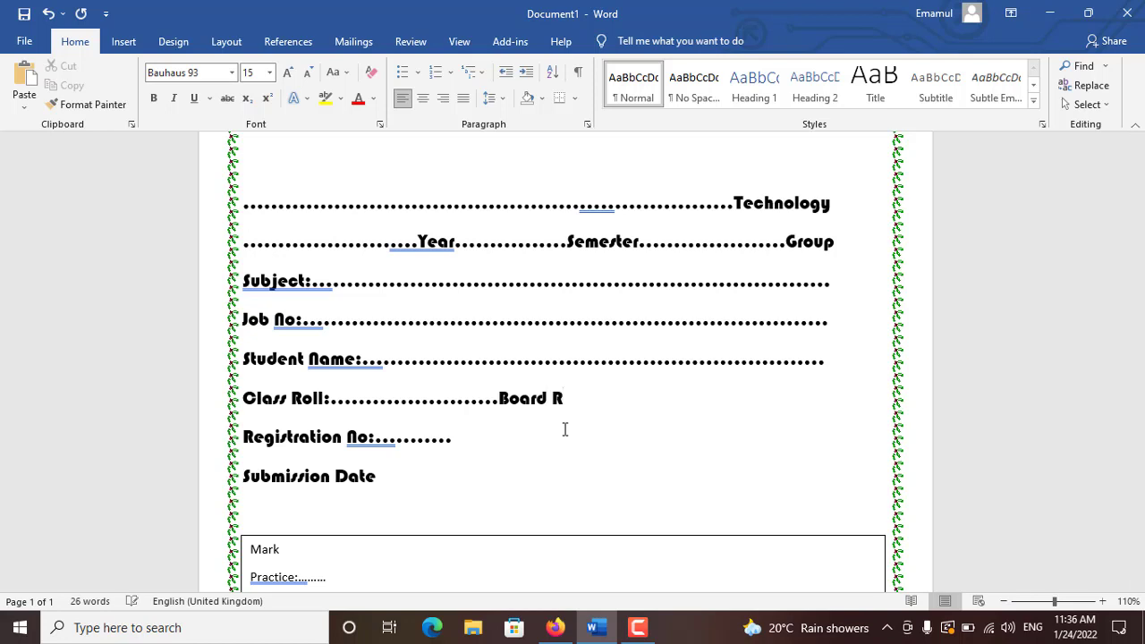
type("oll:..............................")
- Lengthen the dots after "Registration No:" and append "Session :" with a dotted blank filling out the line
scroll(529, 430, "down", 2)
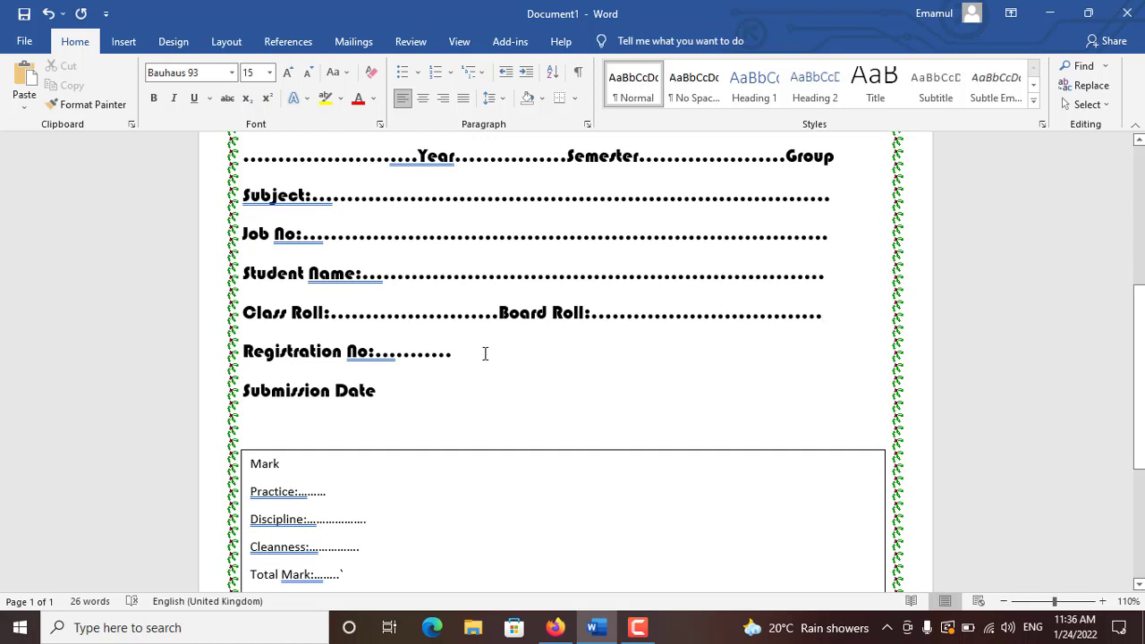
type(".....")
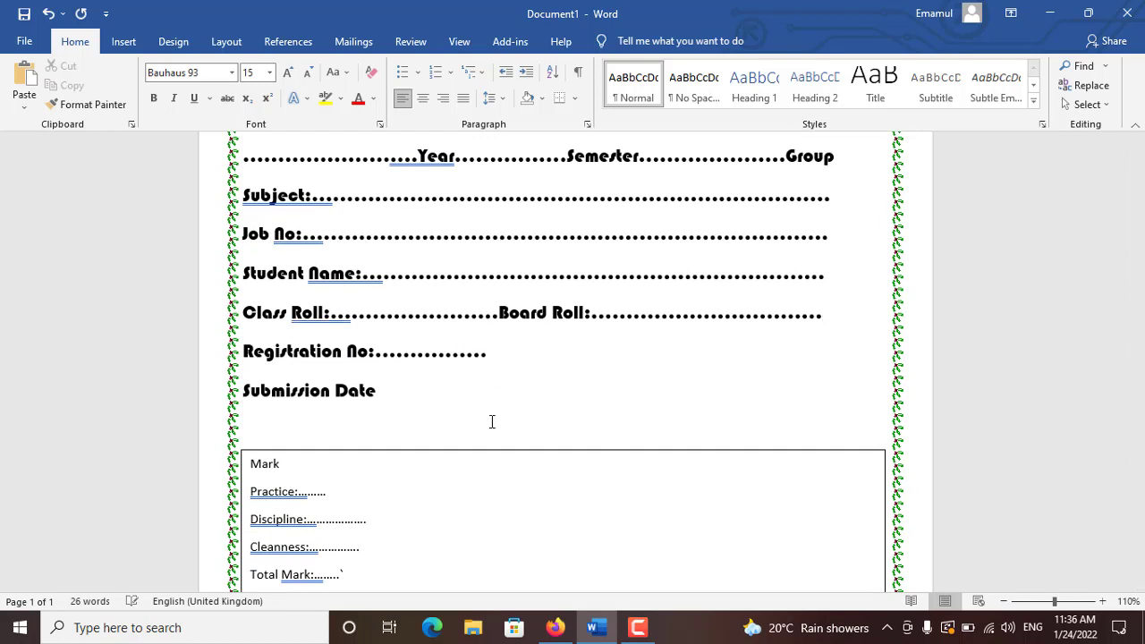
type("Sess")
type("s")
key("BackSpace")
type("ion :......................................")
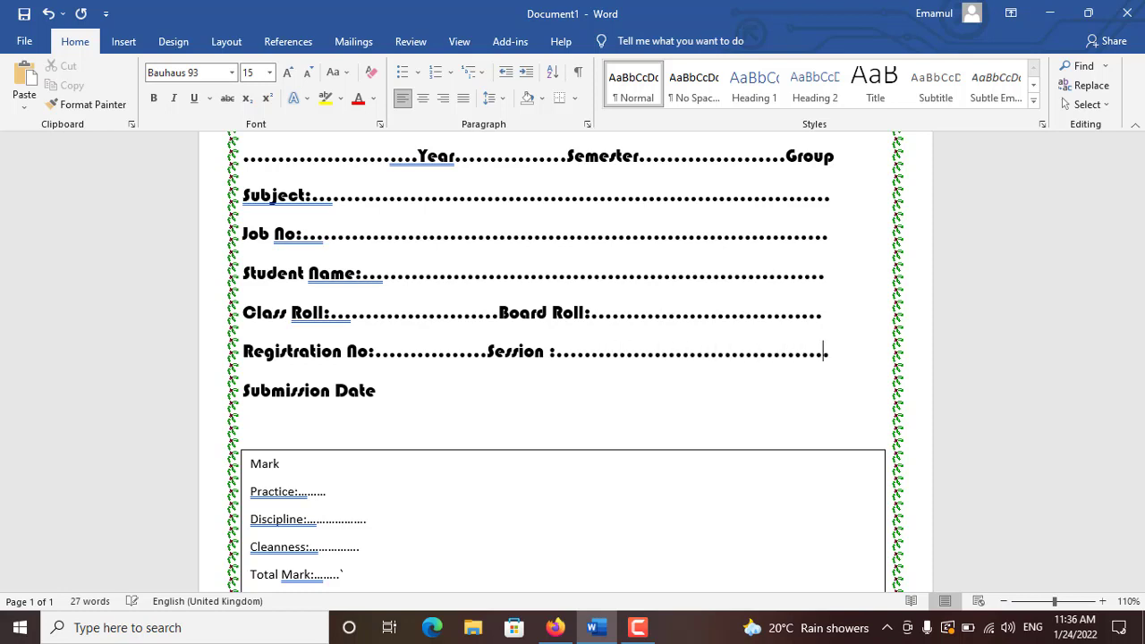
type("....")
key("BackSpace")
key("BackSpace")
- Add a colon after "Submission Date" and a dotted line as wide as the lines above
left_click(396, 401)
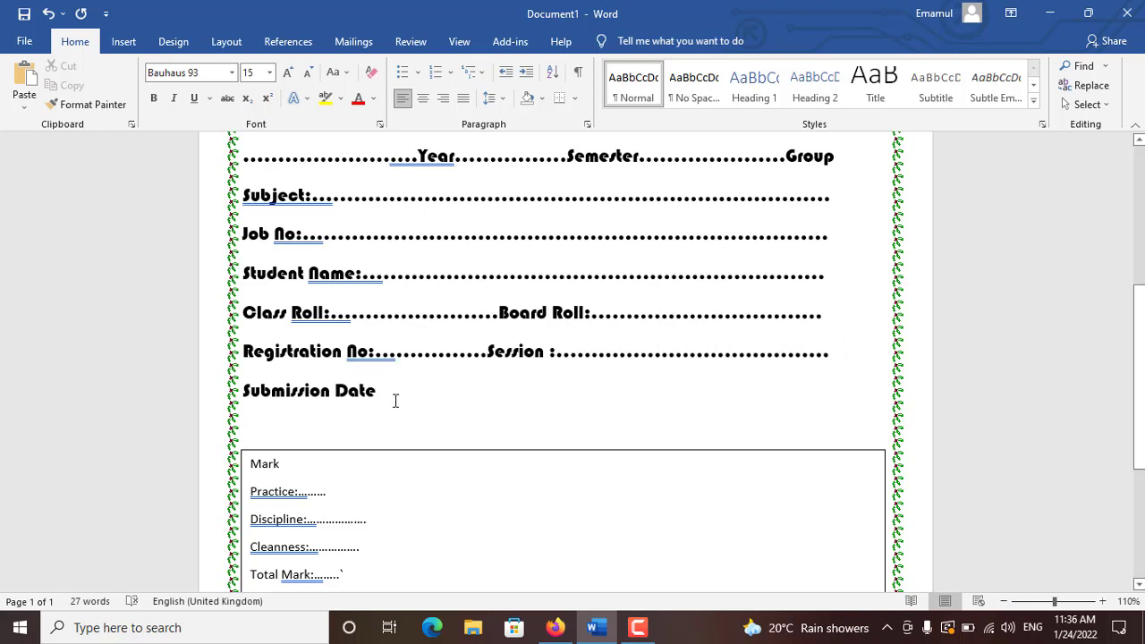
type(":......................................")
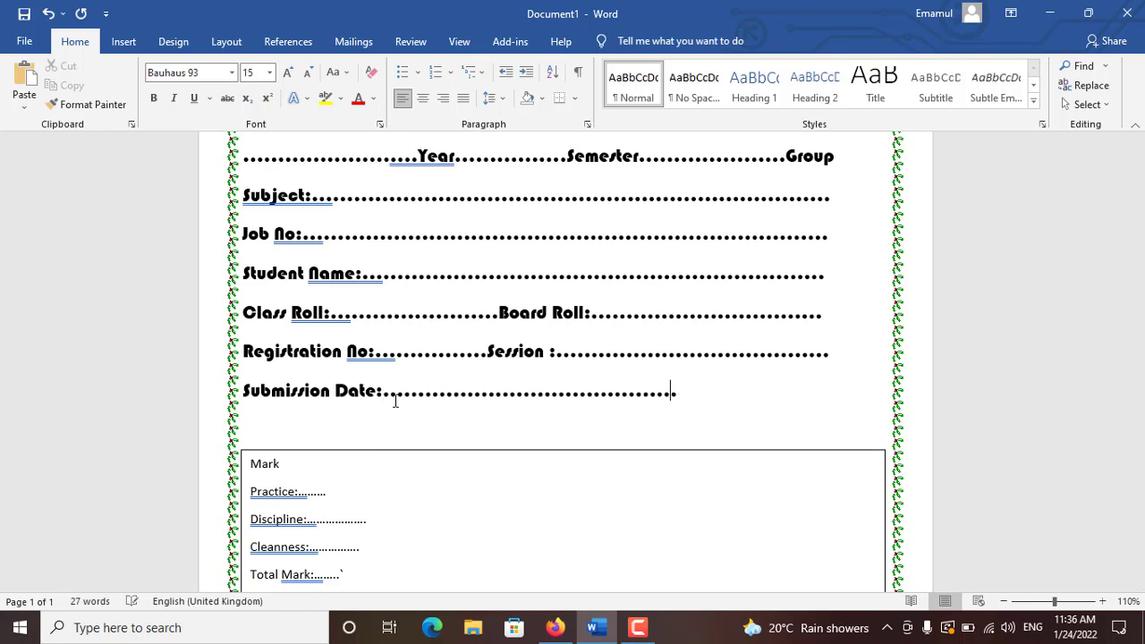
type("....................")
- Center all the text lines in the marks box, from "Mark" through "Total Mark"
scroll(396, 401, "down", 3)
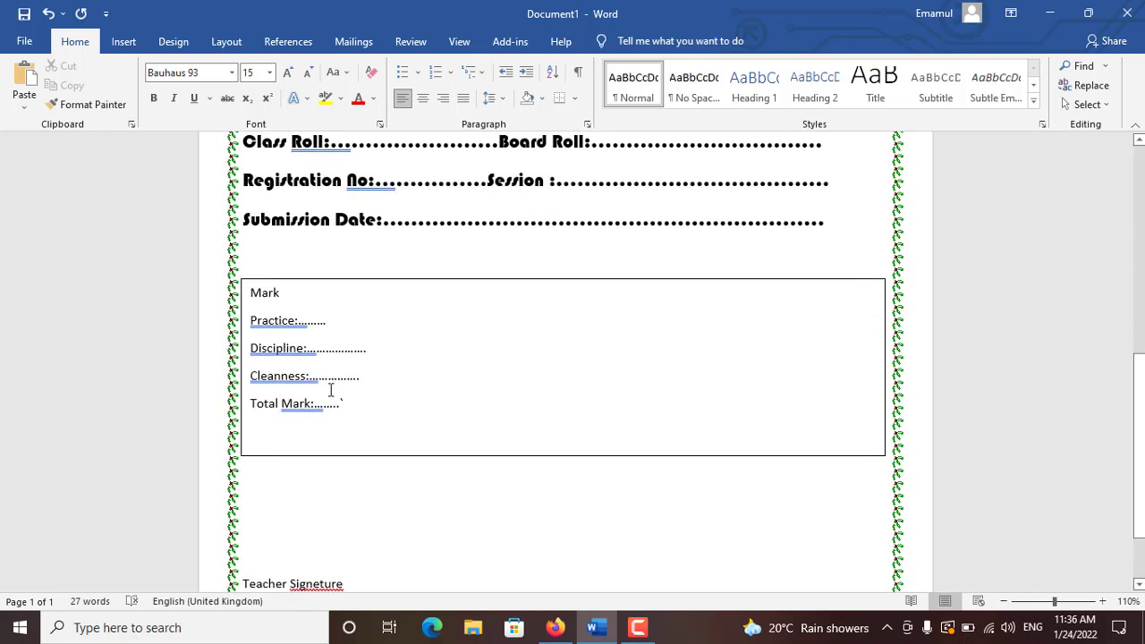
left_click_drag(354, 434, 255, 318)
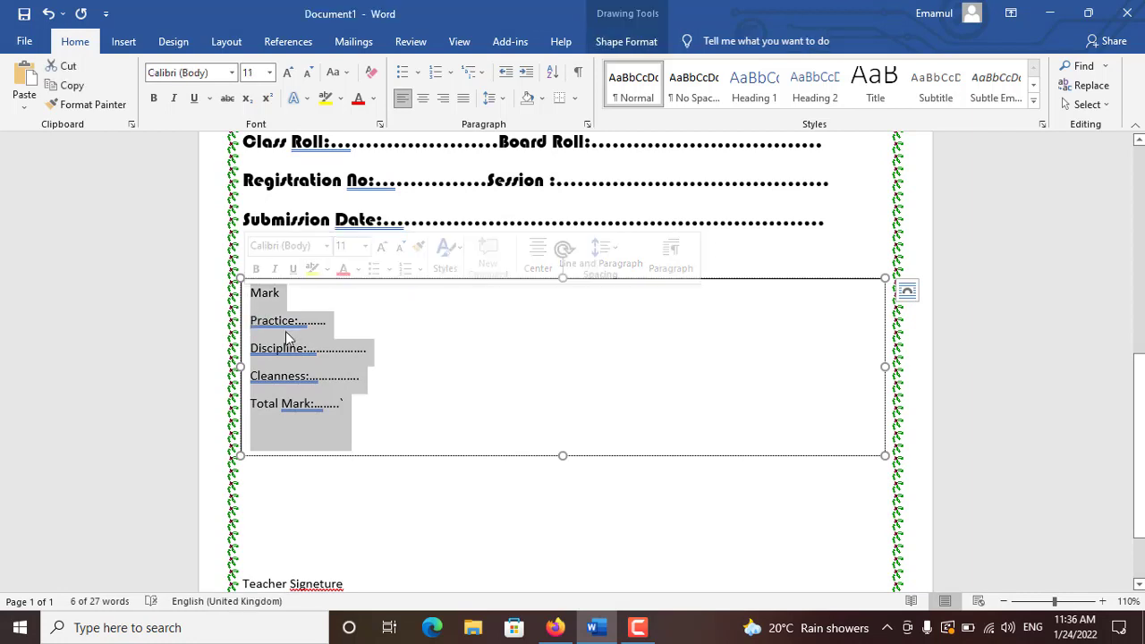
left_click(424, 98)
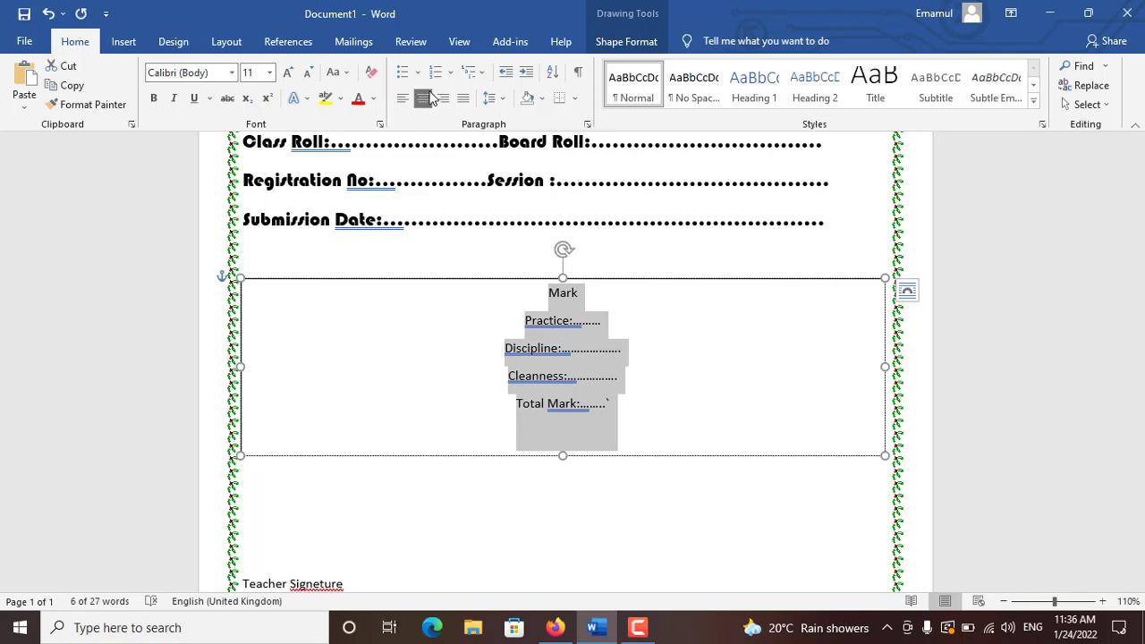
left_click_drag(603, 296, 524, 296)
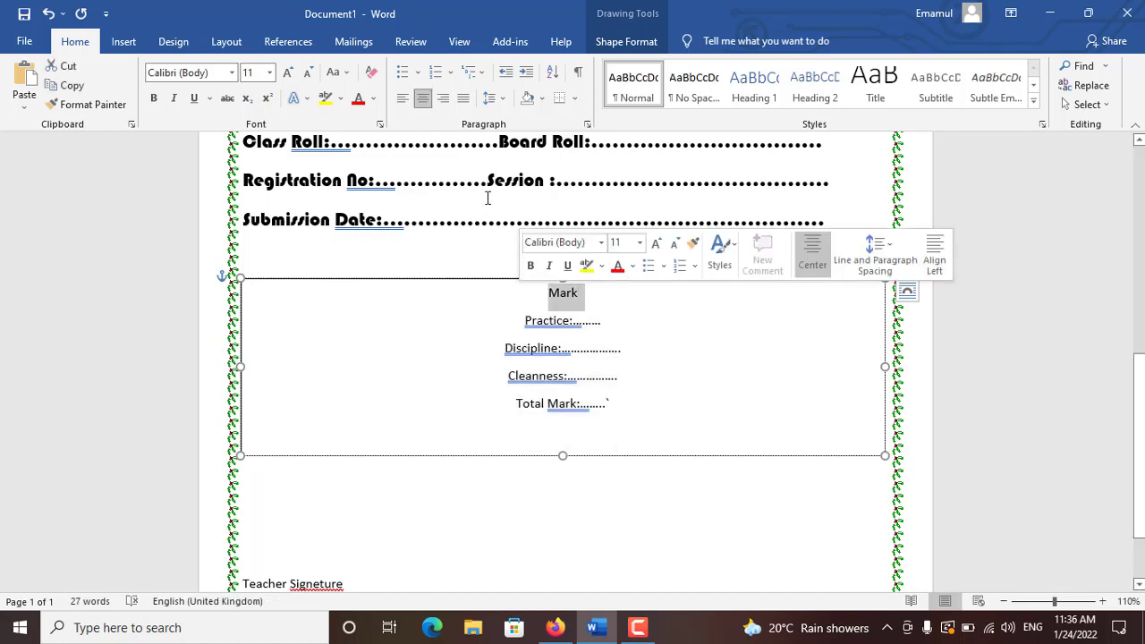
left_click(443, 100)
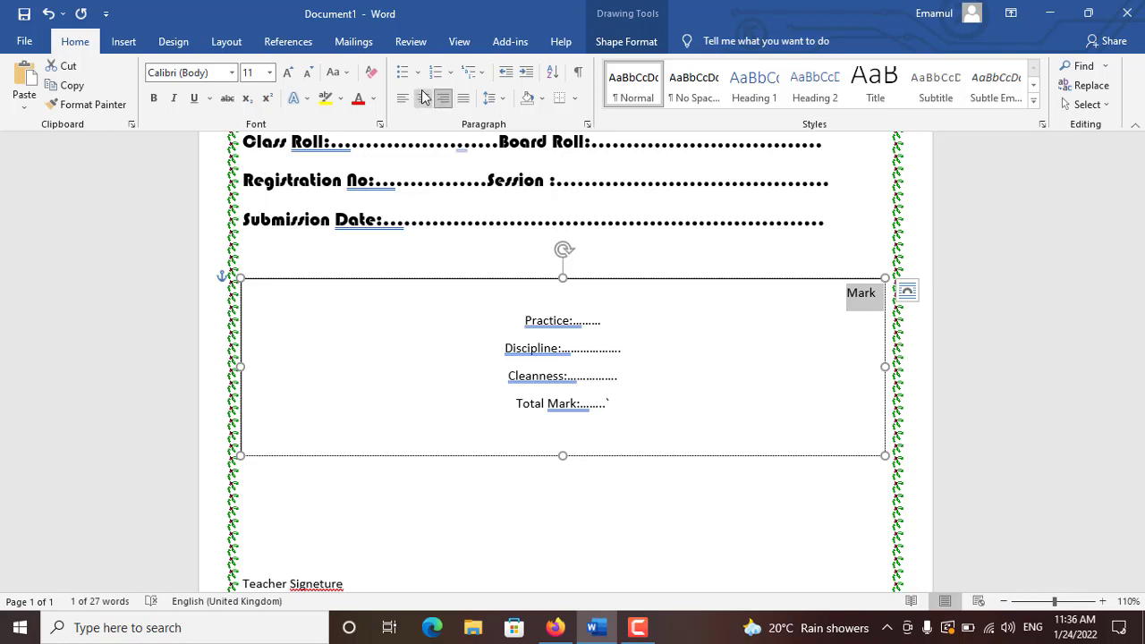
left_click(423, 99)
- Set the font of all the text lines in the marks box to Algerian
left_click_drag(625, 410, 503, 308)
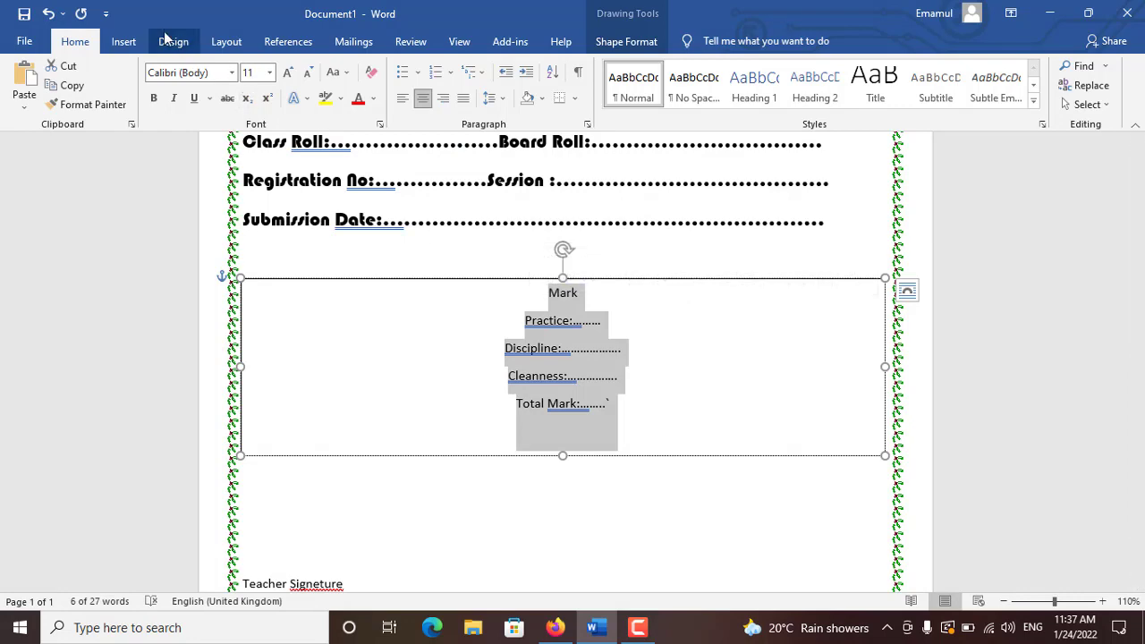
left_click(126, 42)
left_click(75, 42)
left_click(232, 72)
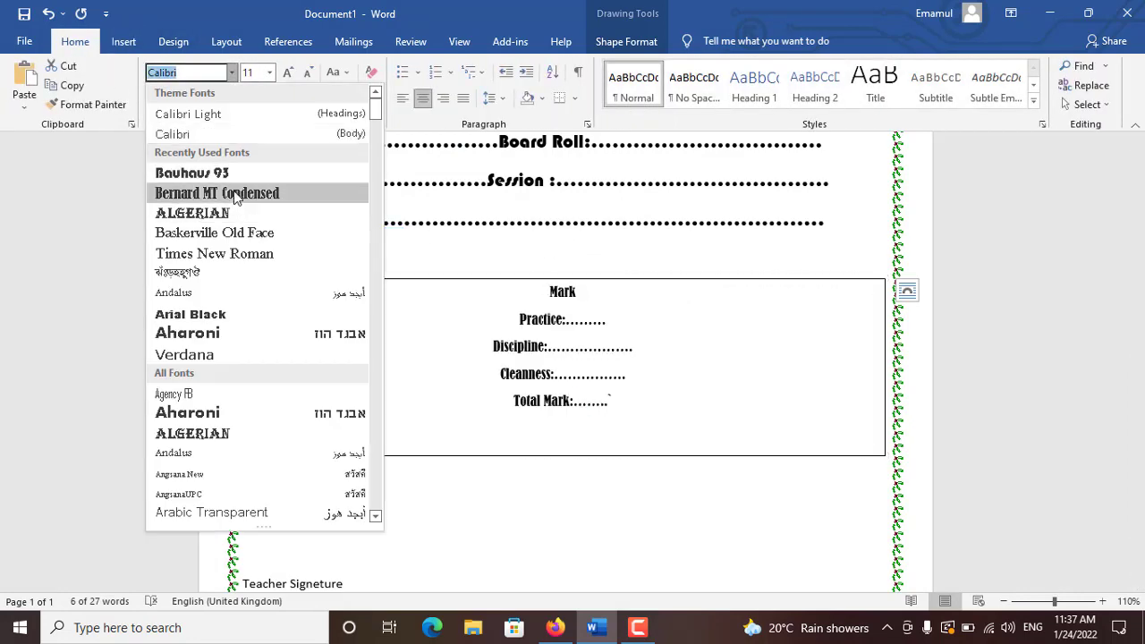
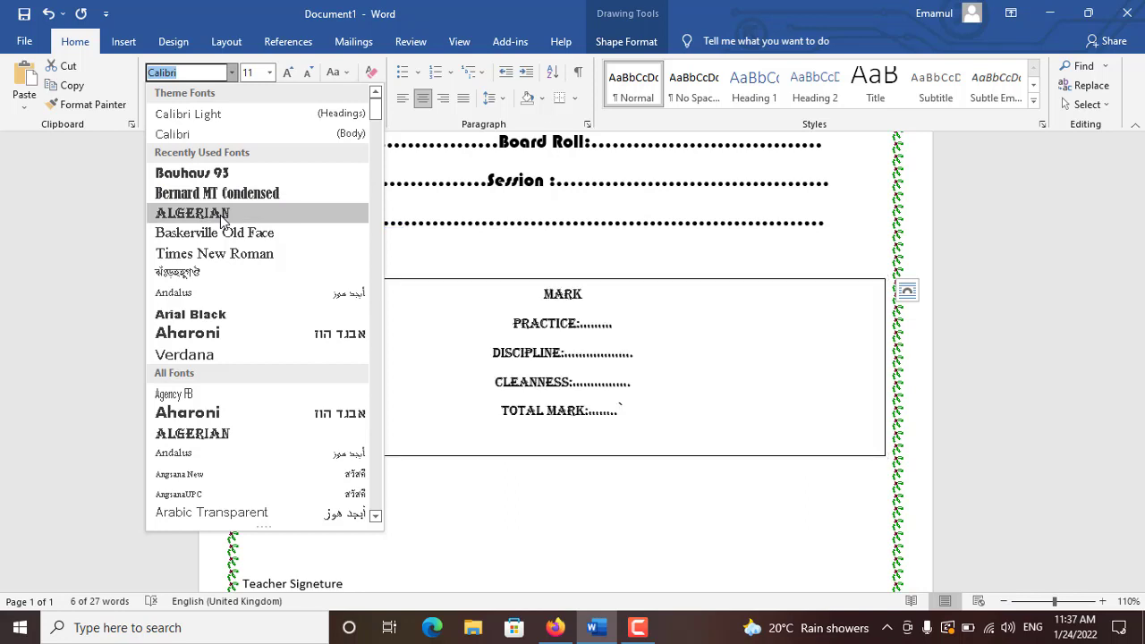
left_click(220, 215)
left_click(586, 324)
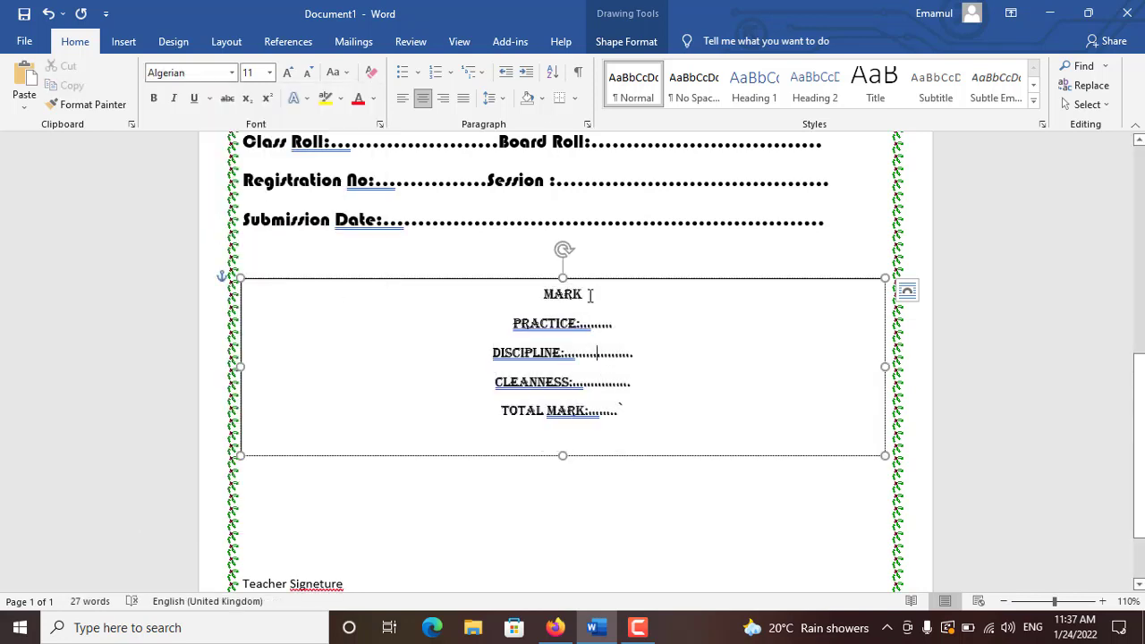
- Change the "Mark" heading's font to Bernard MT Condensed and underline it
left_click_drag(593, 293, 506, 291)
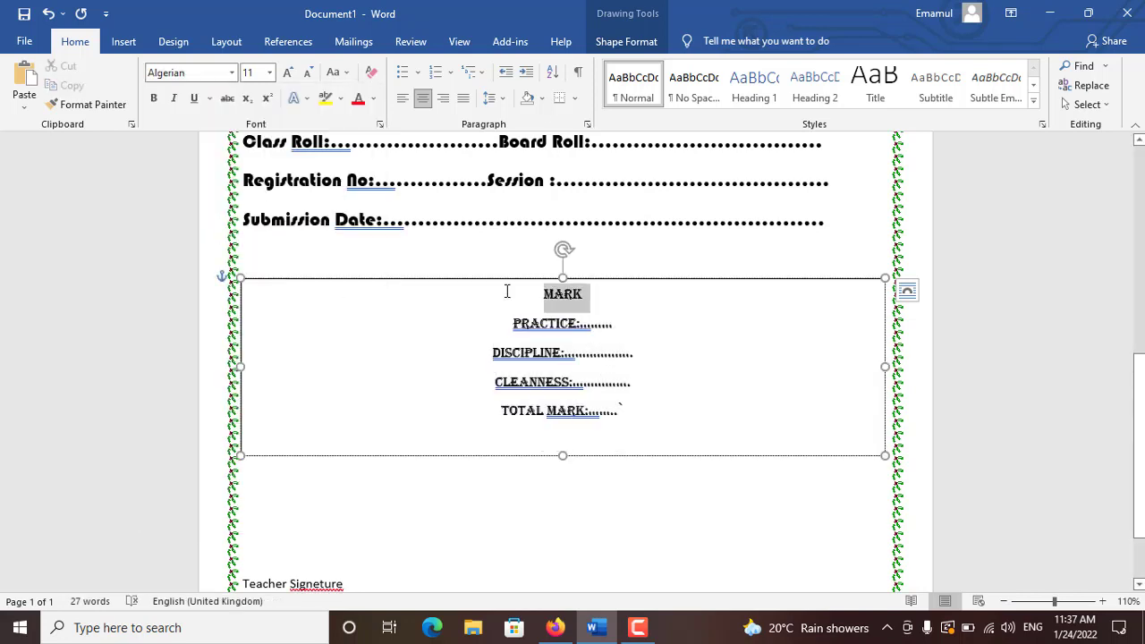
left_click(231, 73)
left_click(217, 213)
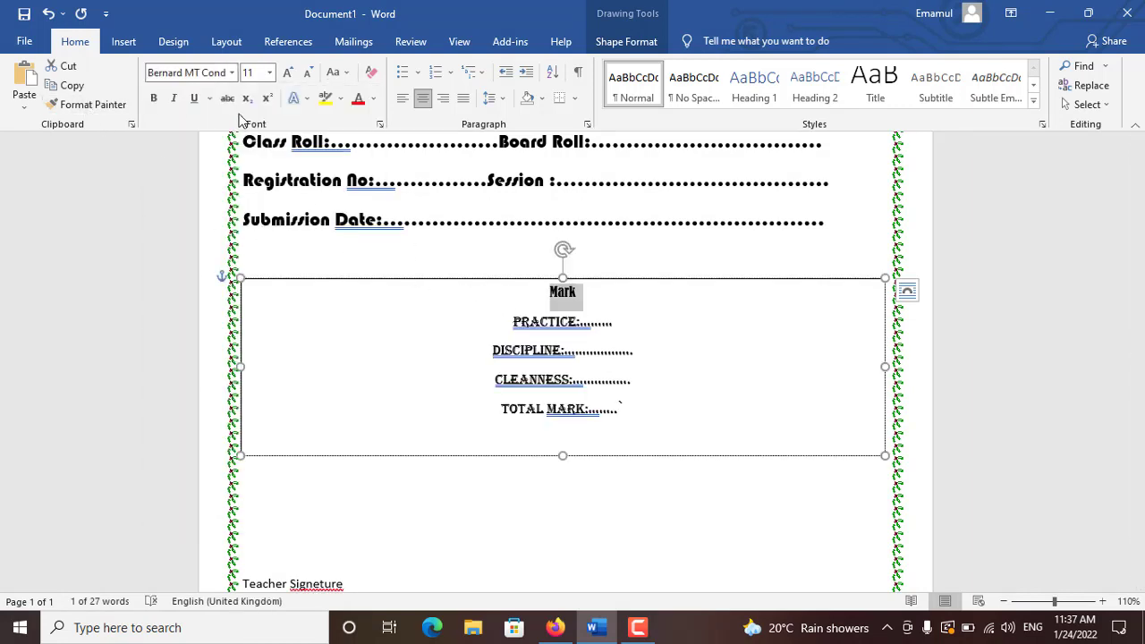
left_click(192, 100)
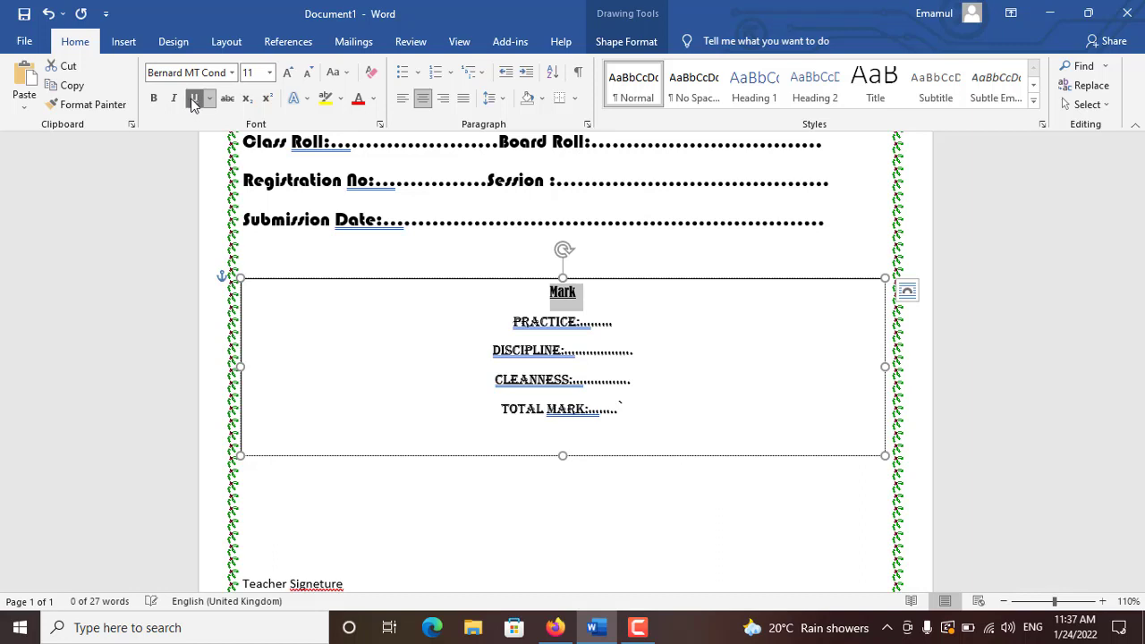
- Left-align the "Practice" line in the marks box and indent it to start slightly left of the "Discipline" line
left_click(514, 325)
key("ctrl+l")
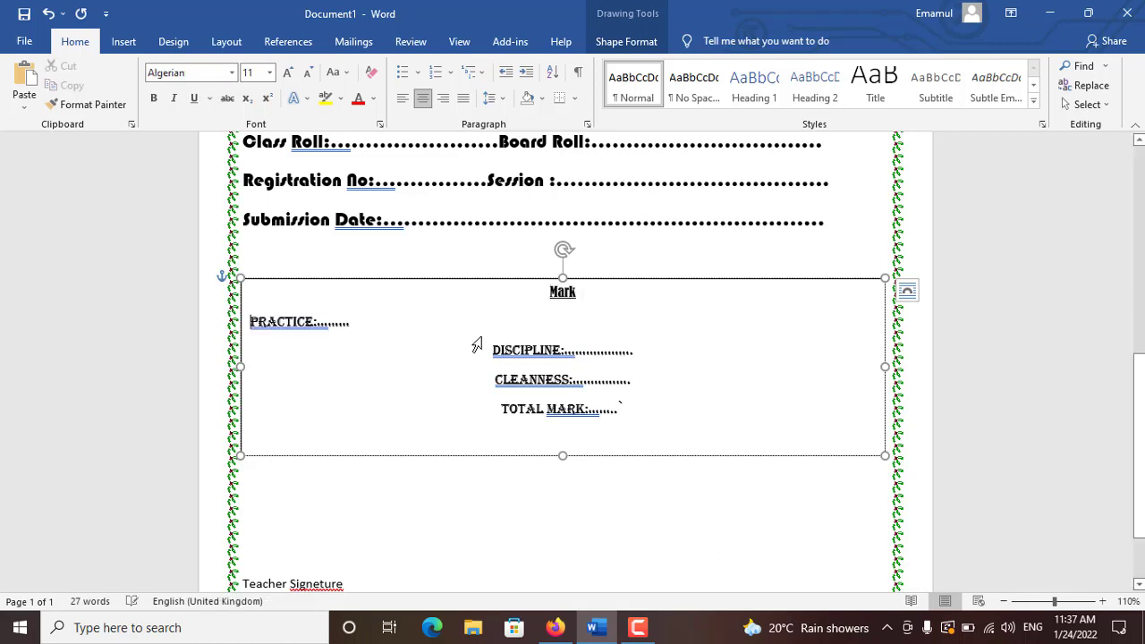
key("ctrl+e")
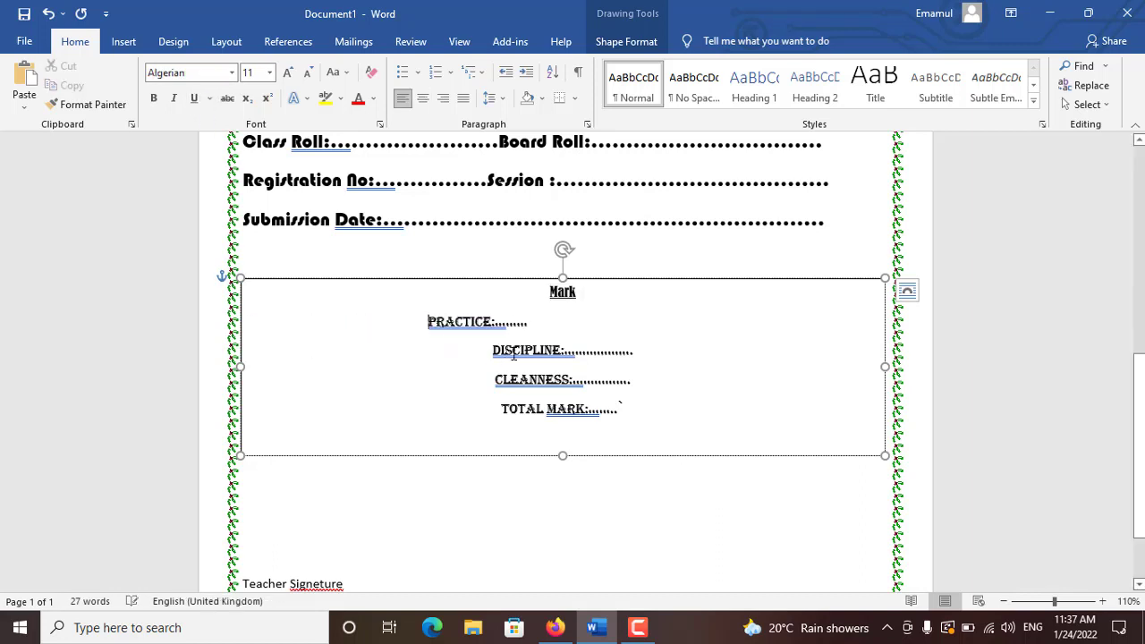
key("ctrl+l")
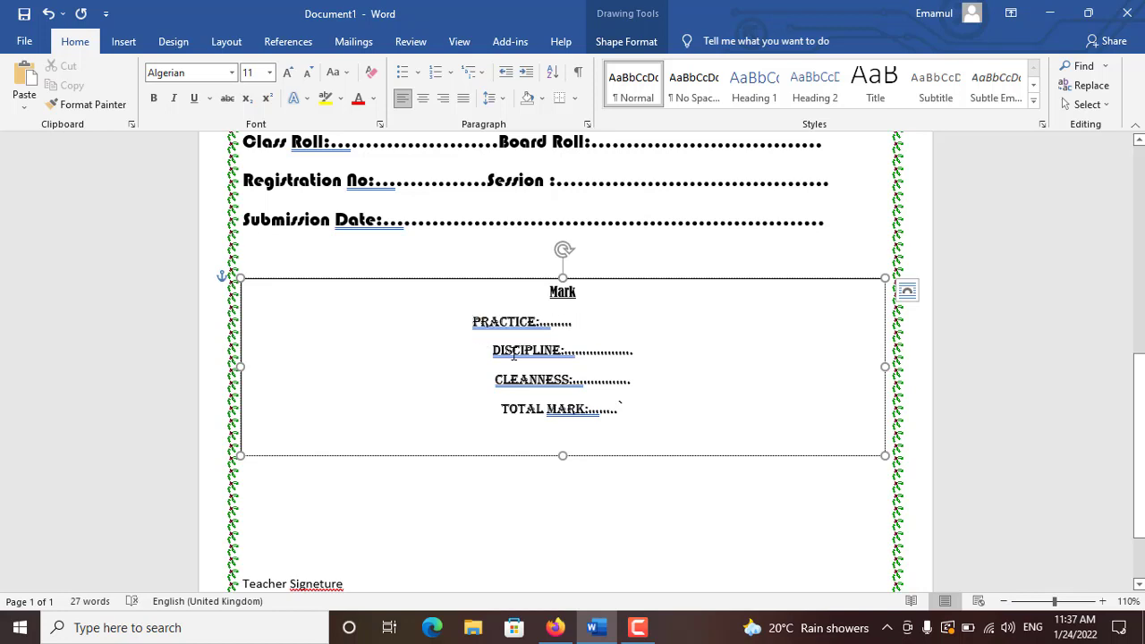
- Align the "Discipline" and "Cleanness" lines with the start of the indented "Practice" line, keeping each on its own line
left_click(494, 347)
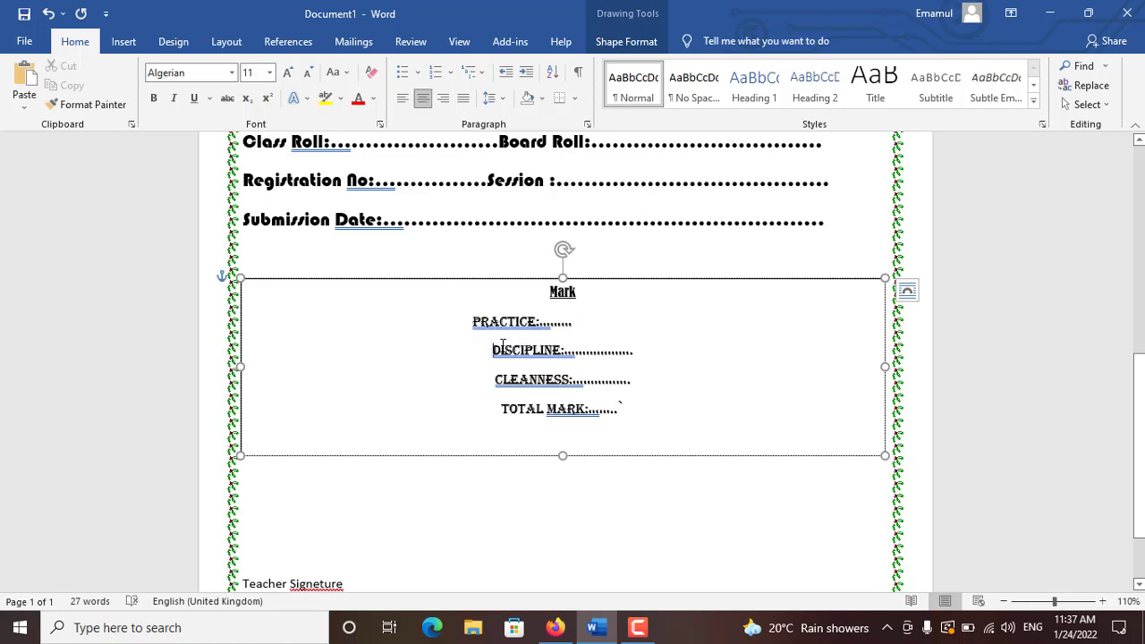
key("BackSpace")
key("BackSpace")
key("Return")
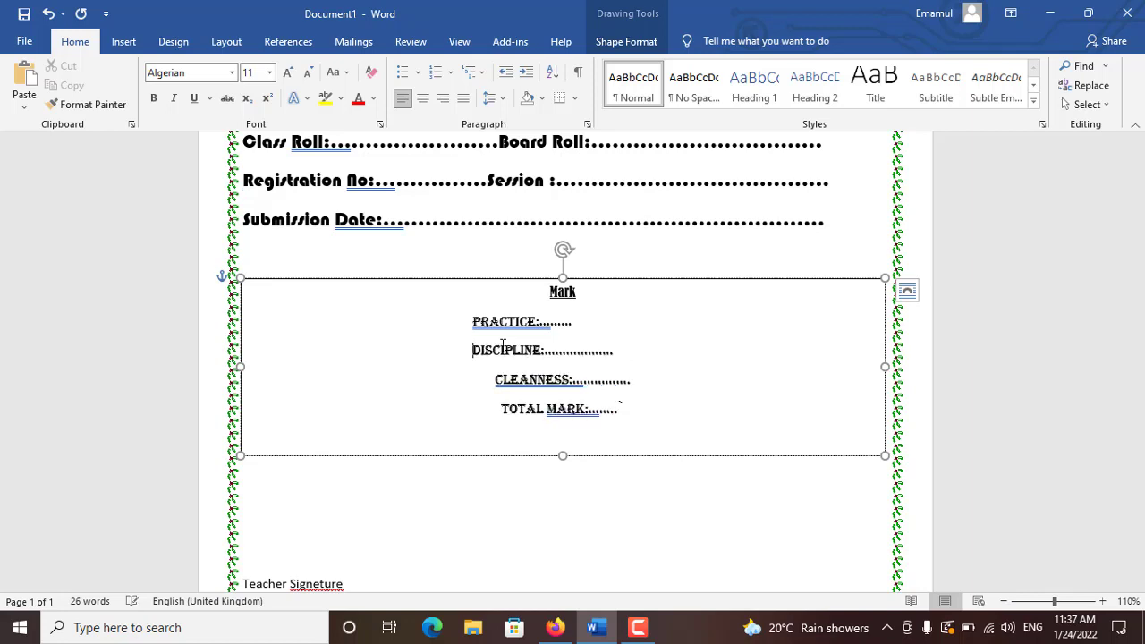
left_click(497, 379)
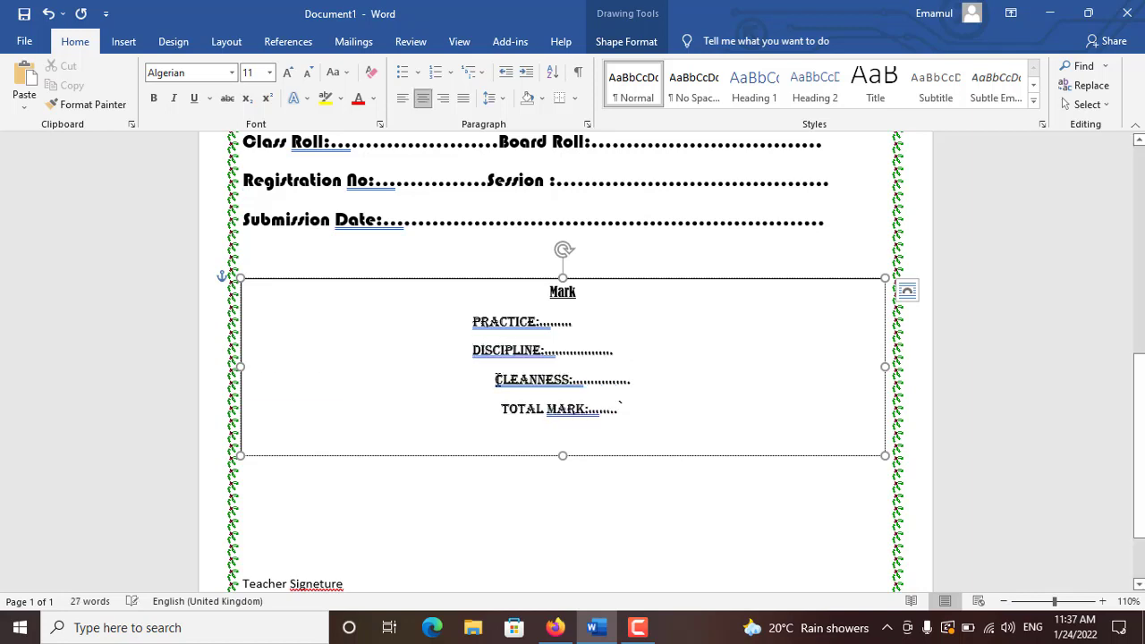
key("BackSpace")
key("Return")
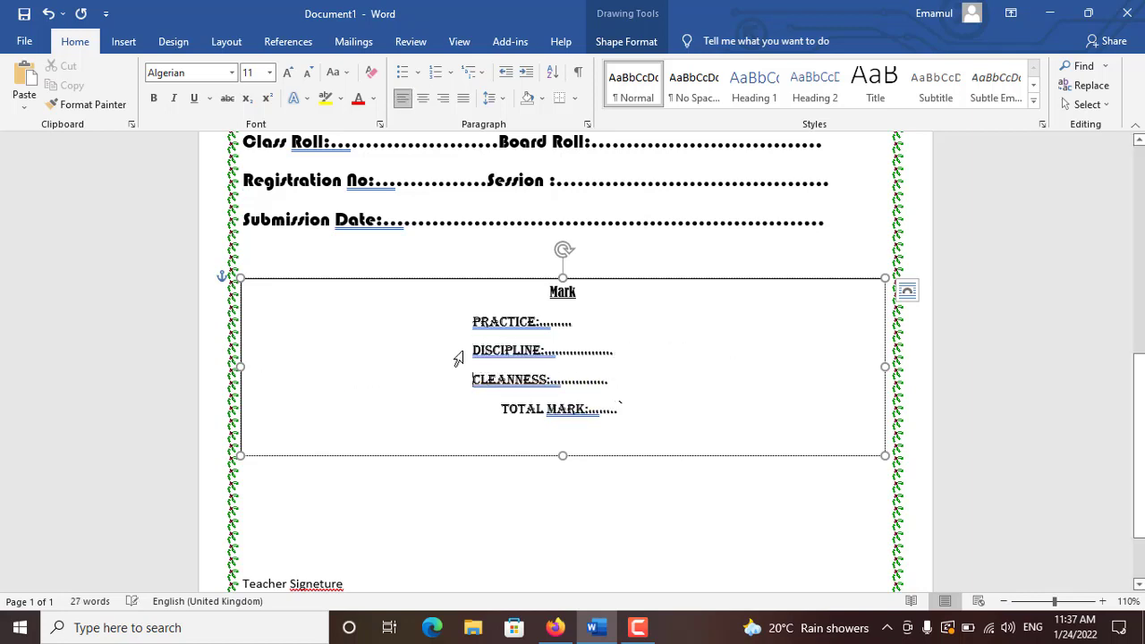
- Align the "Total Mark" line with the lines above and replace its stray trailing mark with additional dots
left_click(502, 409)
key("BackSpace")
key("BackSpace")
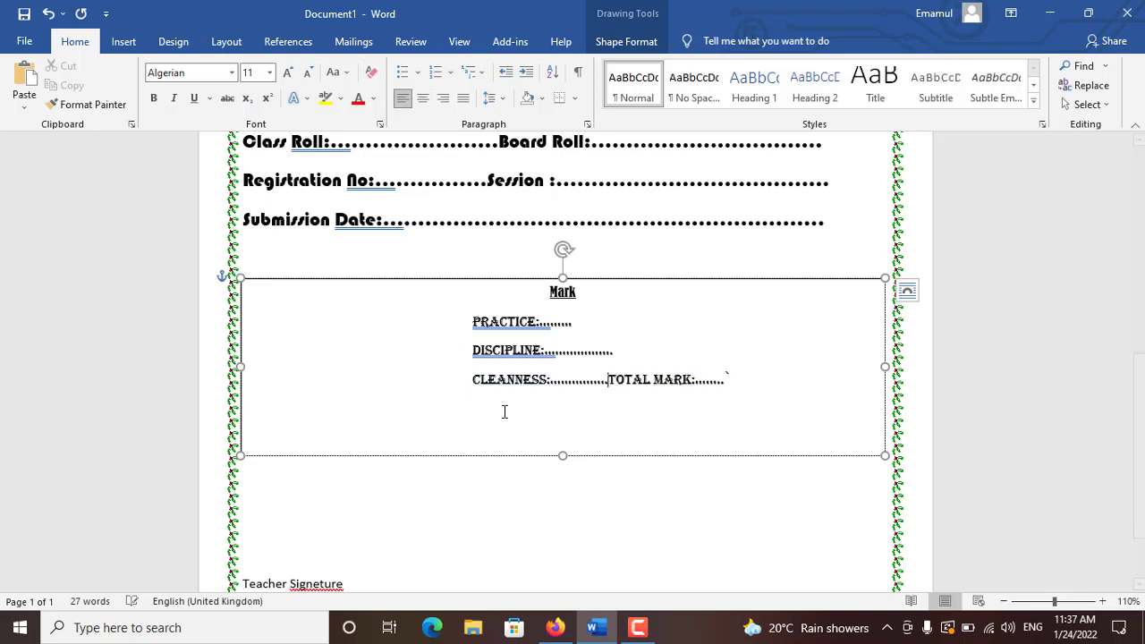
key("Return")
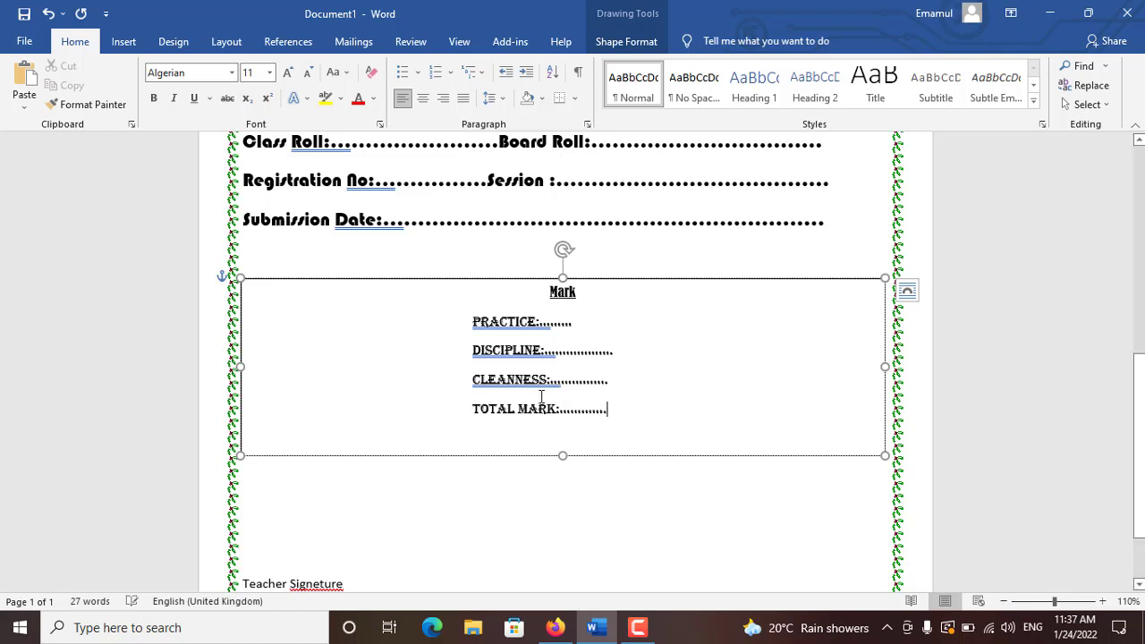
- Lengthen the dots after "Practice:" and insert a blank line below the "Mark" heading
left_click(574, 322)
type("....")
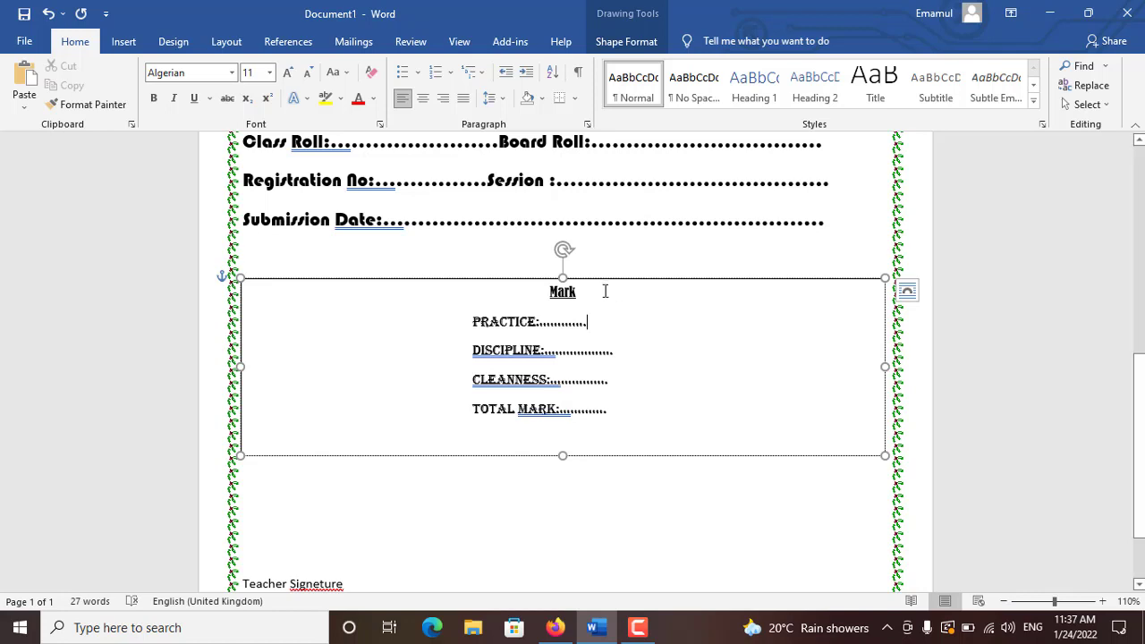
left_click(603, 291)
key("Return")
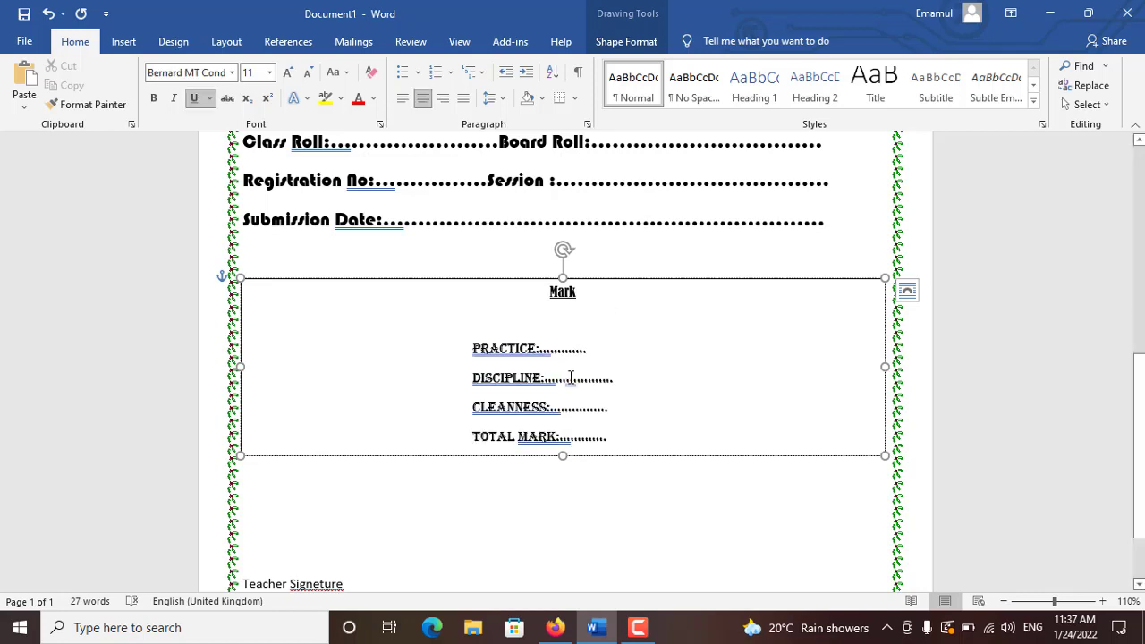
- Apply the light gold gradient theme style to the marks box
left_click(640, 283)
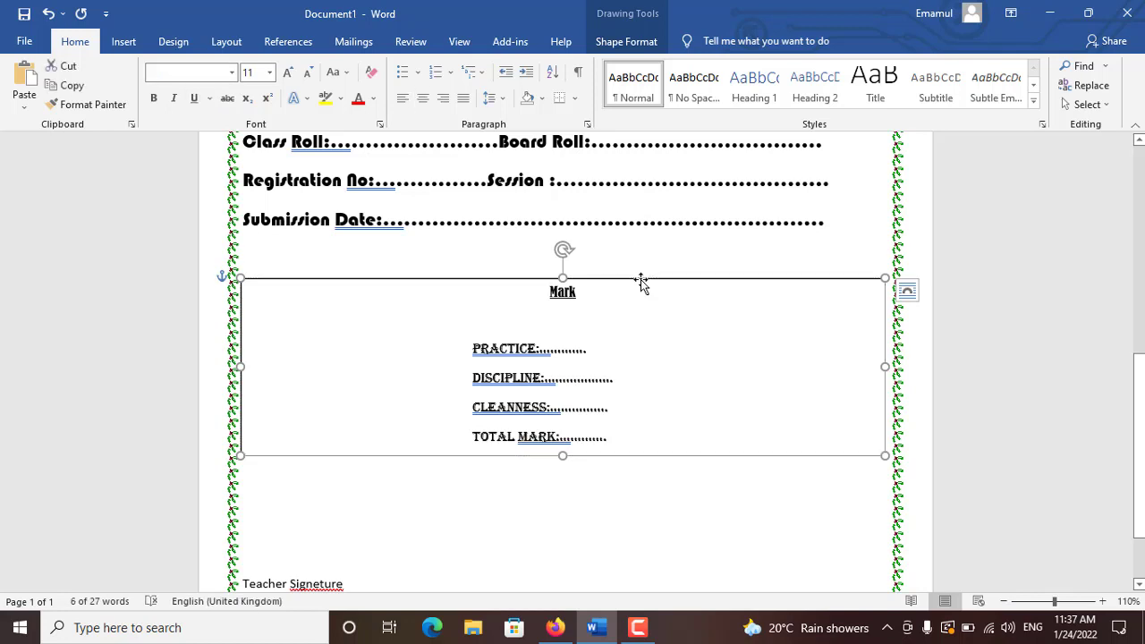
left_click(631, 43)
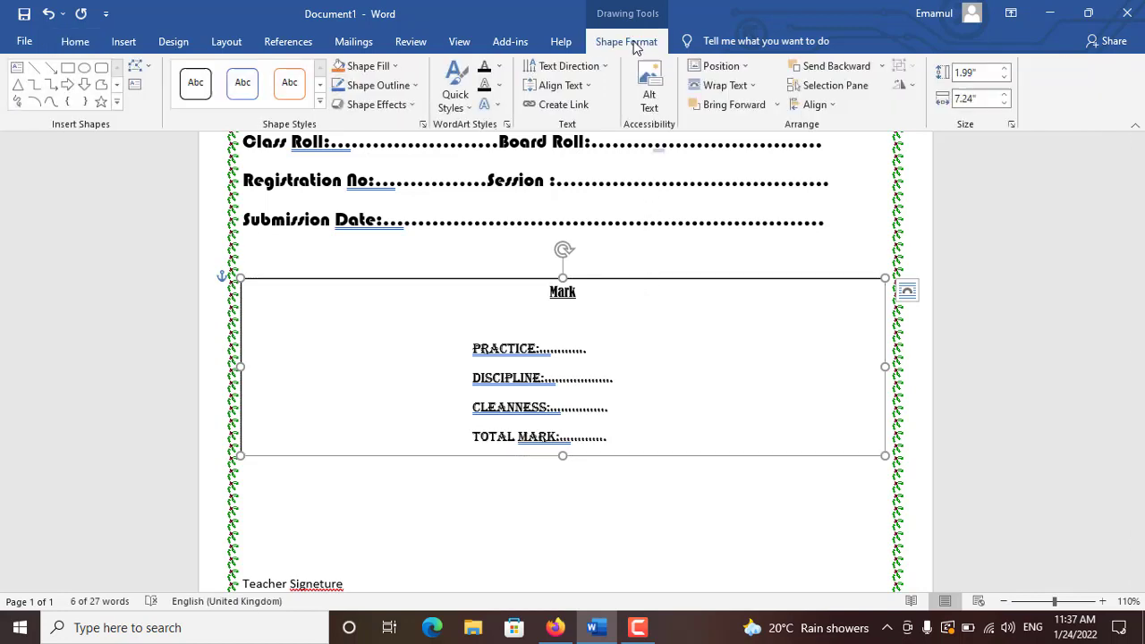
left_click(320, 104)
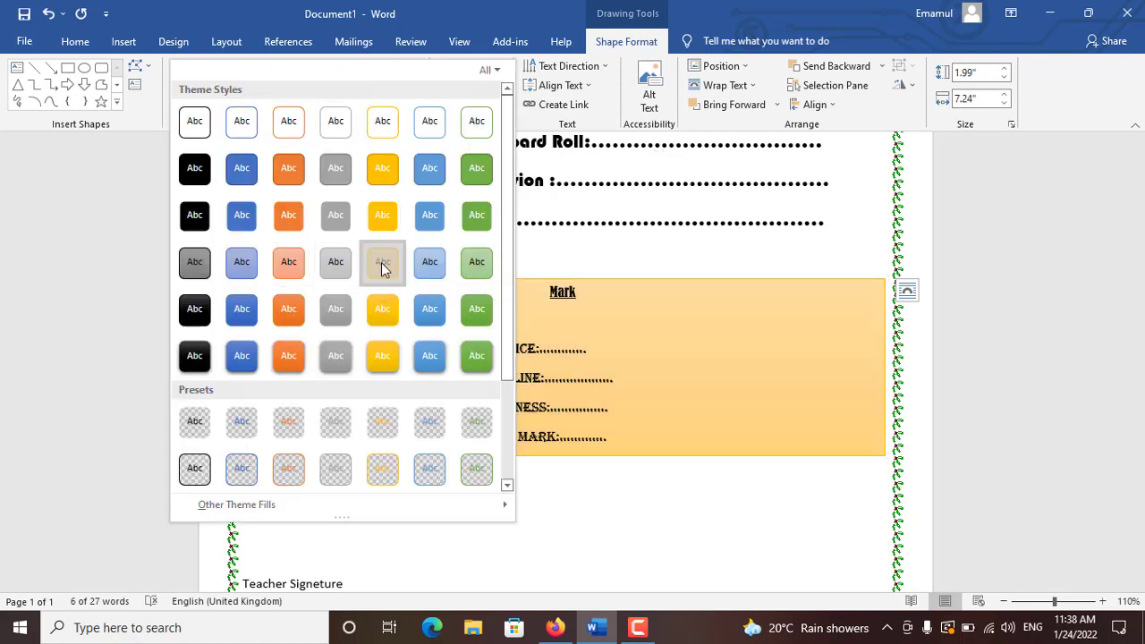
left_click(382, 263)
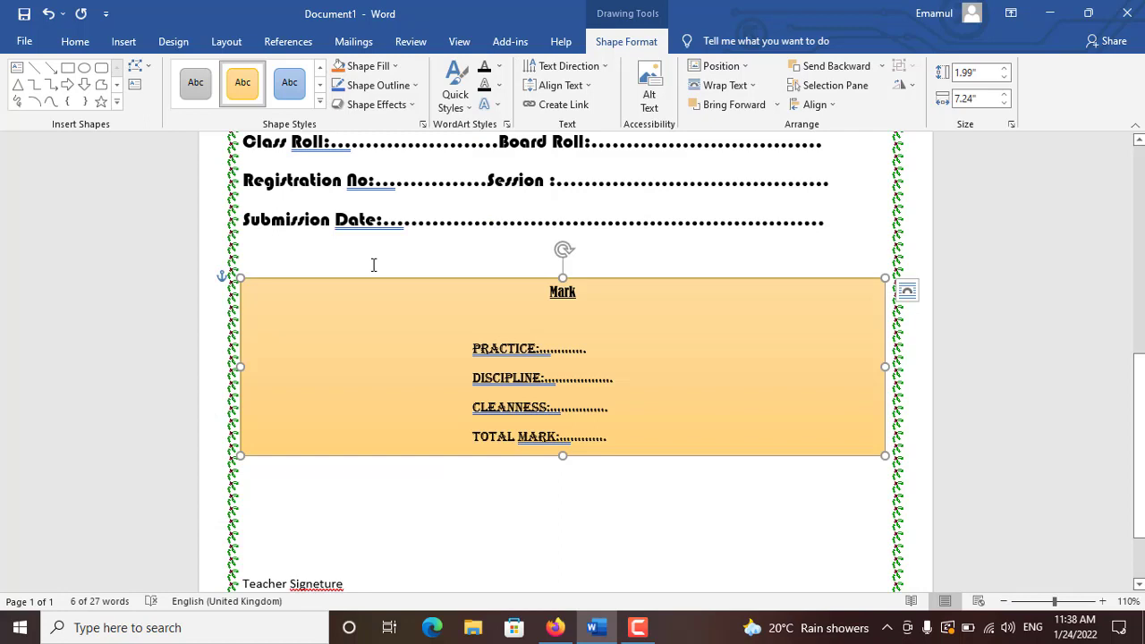
left_click(402, 108)
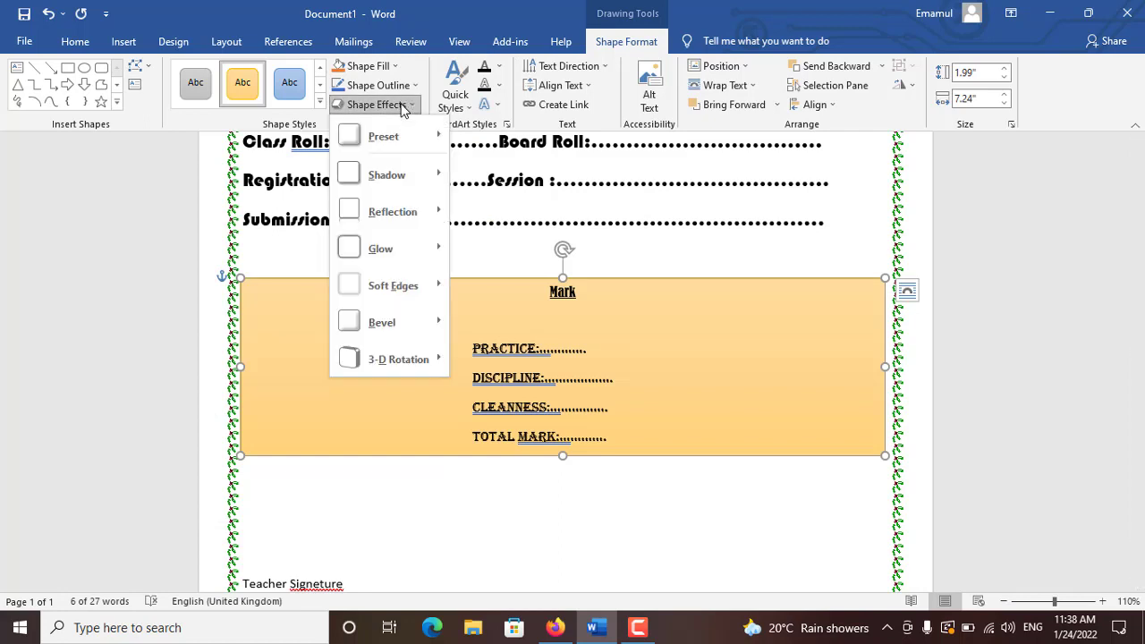
mouse_move(430, 174)
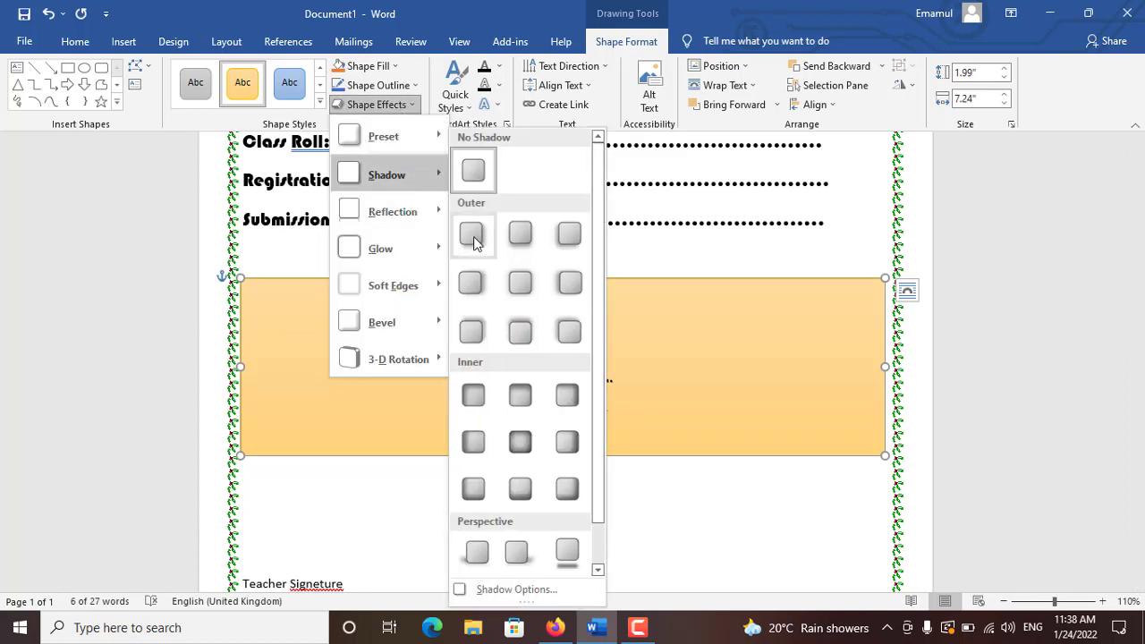
scroll(491, 403, "down", 1)
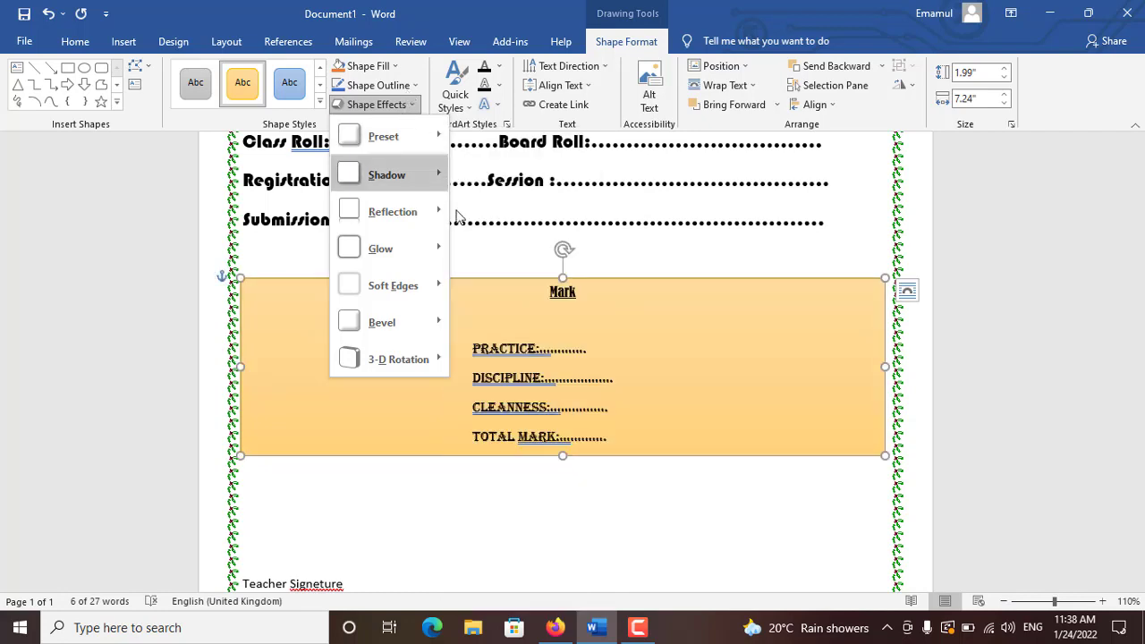
- Change the outline colour of the marks box to a grey theme shade
left_click(410, 86)
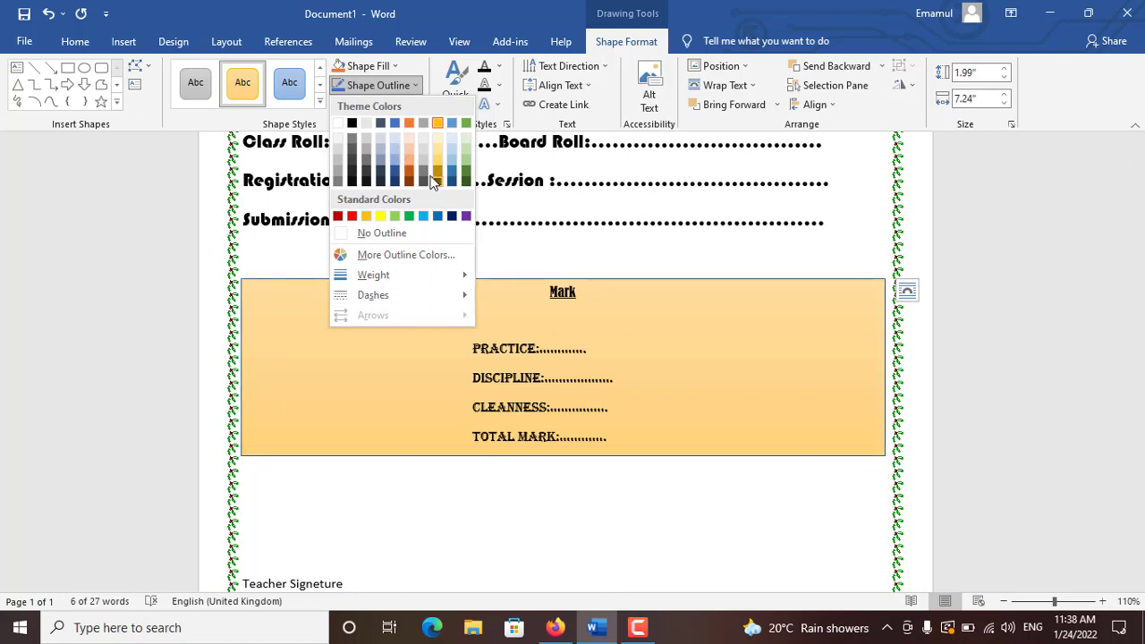
left_click(428, 158)
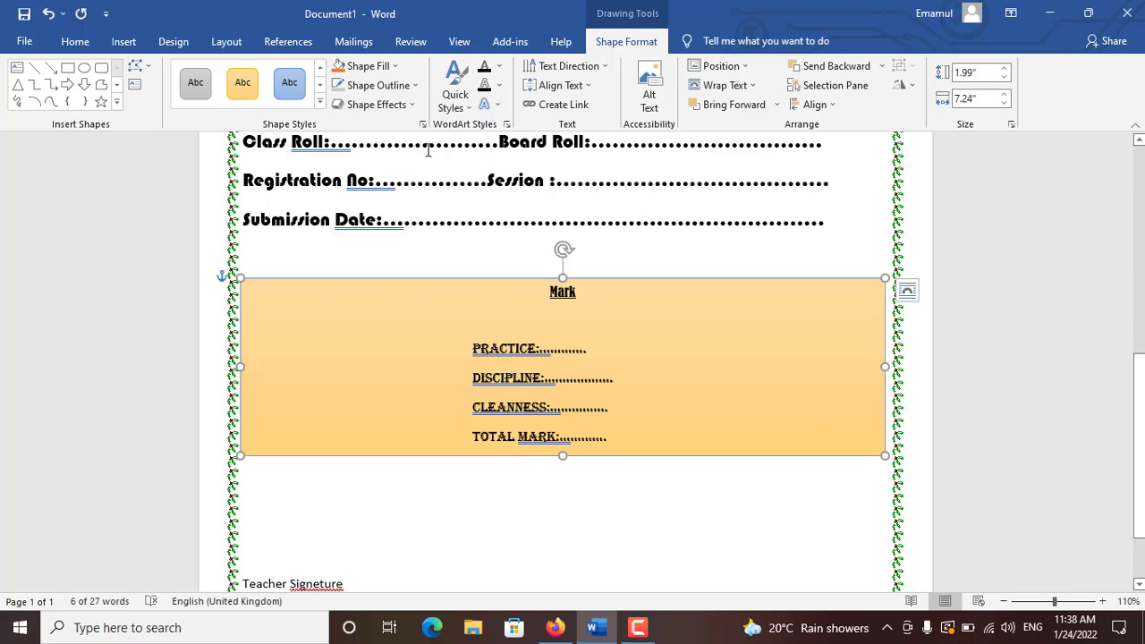
- Correct the misspelled "Signeture" in the teacher line below the marks box to "Signature"
scroll(552, 424, "down", 3)
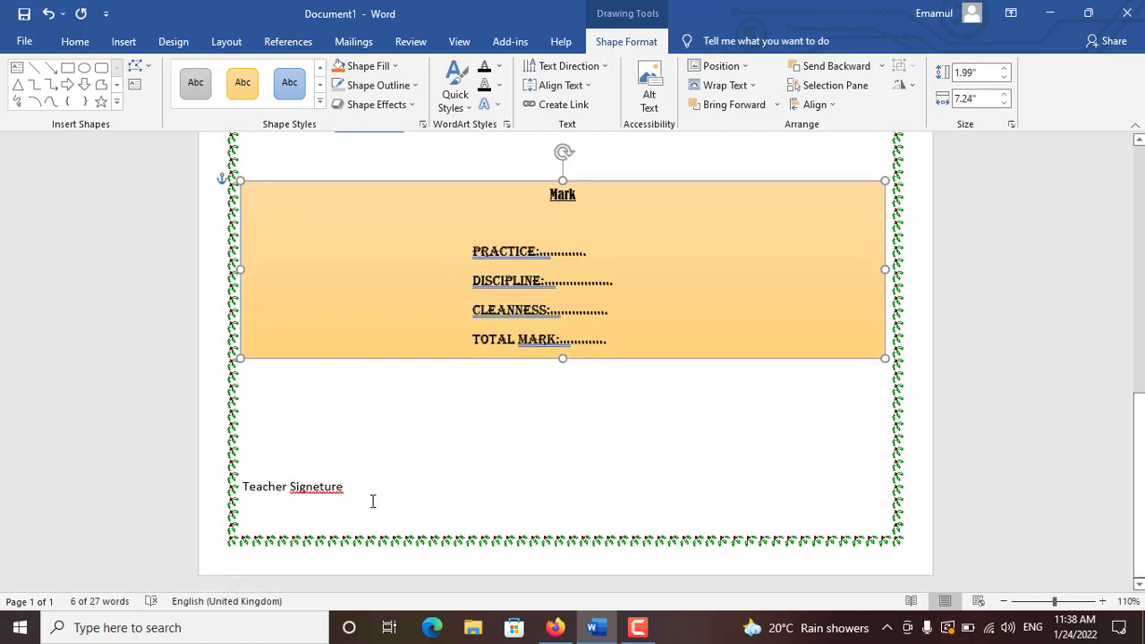
left_click(315, 487)
right_click(315, 486)
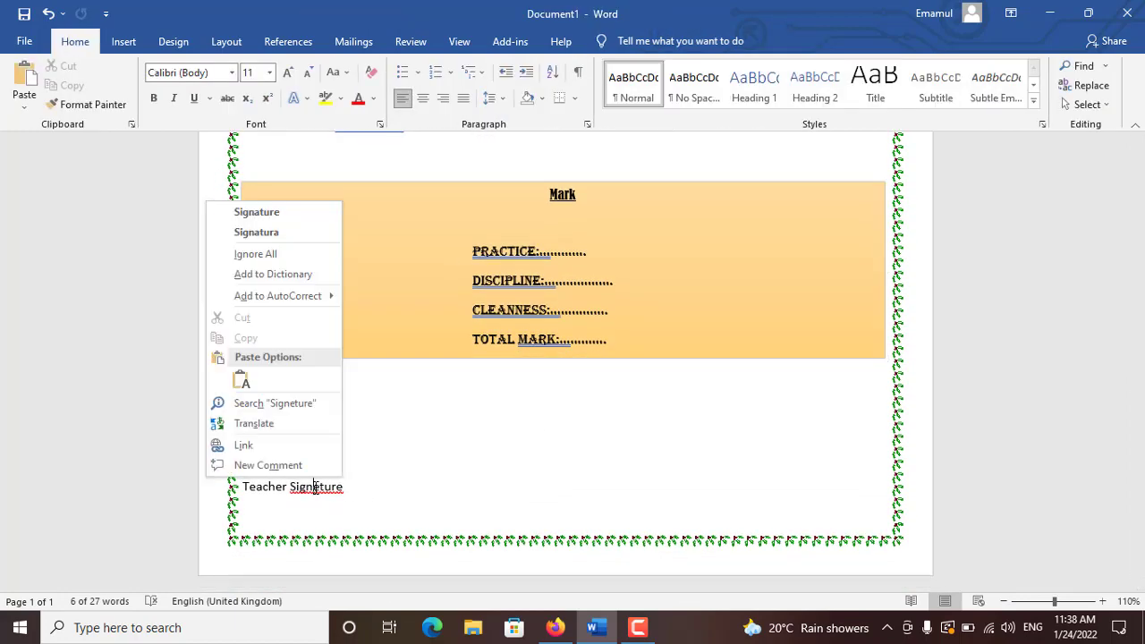
left_click(298, 214)
left_click_drag(349, 486, 242, 487)
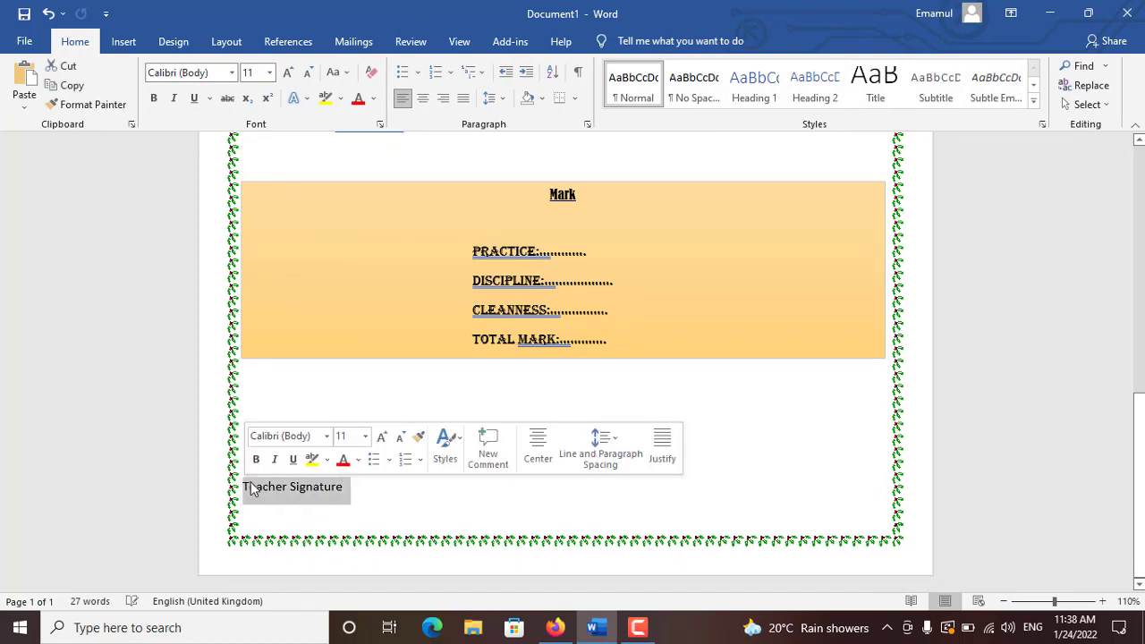
left_click(444, 99)
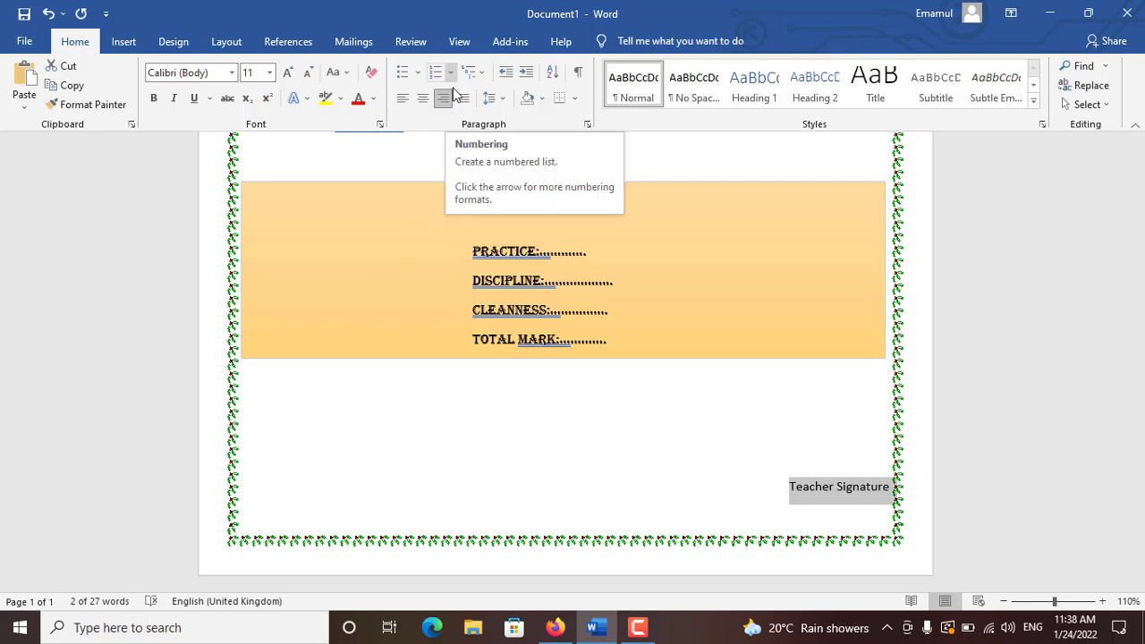
key("Delete")
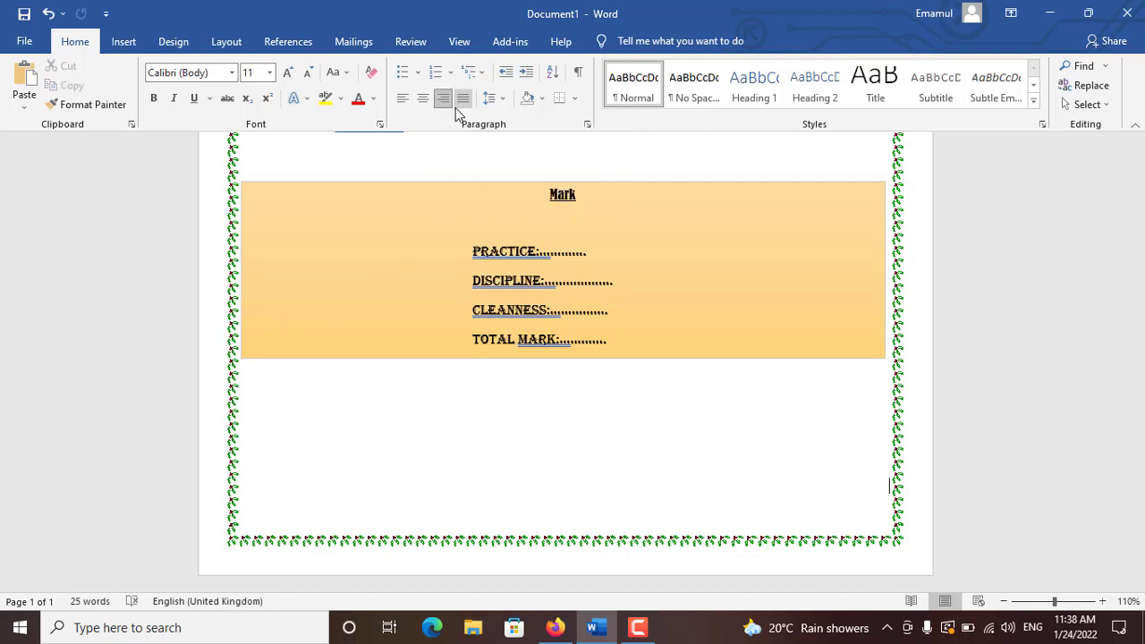
key("ctrl+z")
key("ctrl+z")
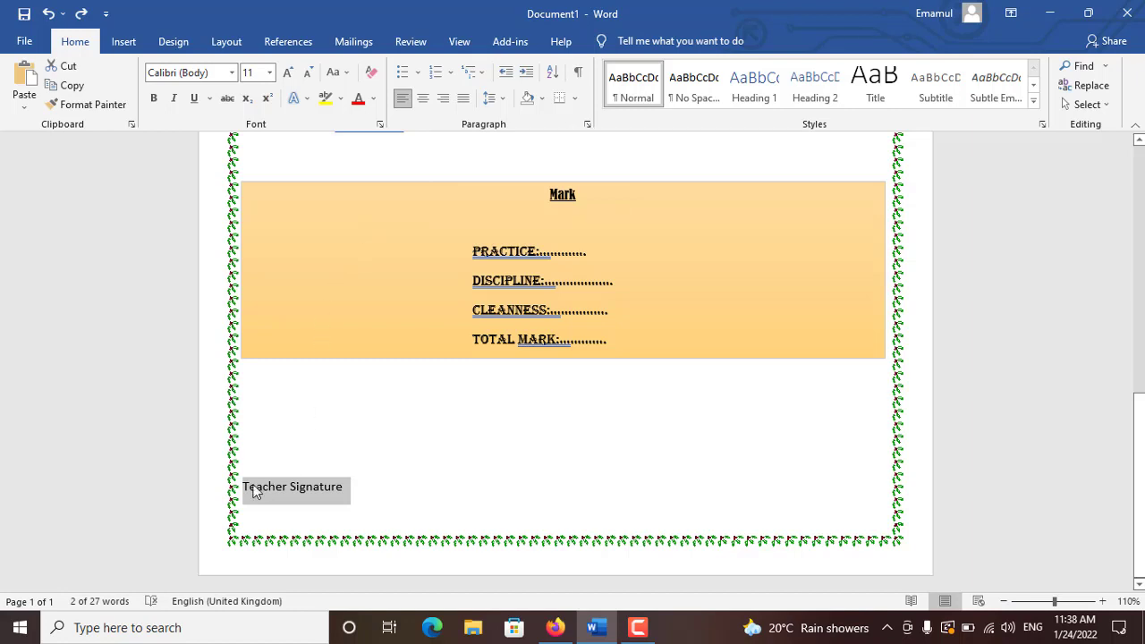
- Indent the "Teacher Signature" text with tabs so it sits at the far right end of its line
left_click(249, 495)
key("Tab")
key("Tab")
key("Tab")
key("Tab")
key("Tab")
key("Tab")
key("Tab")
key("Tab")
key("Tab")
key("Tab")
key("Tab")
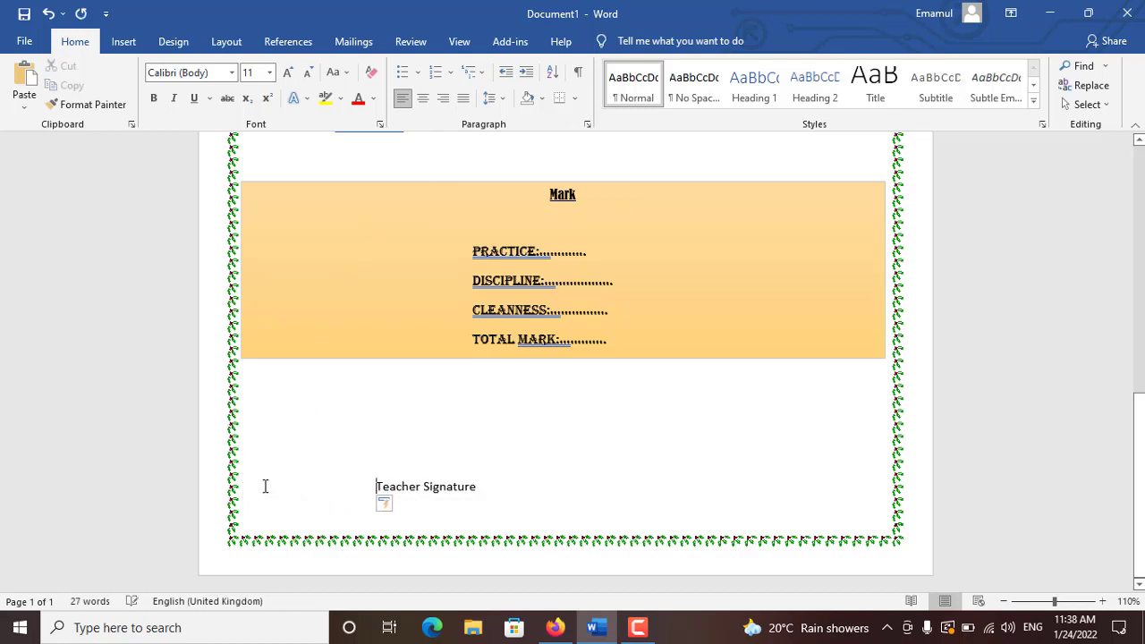
key("Tab")
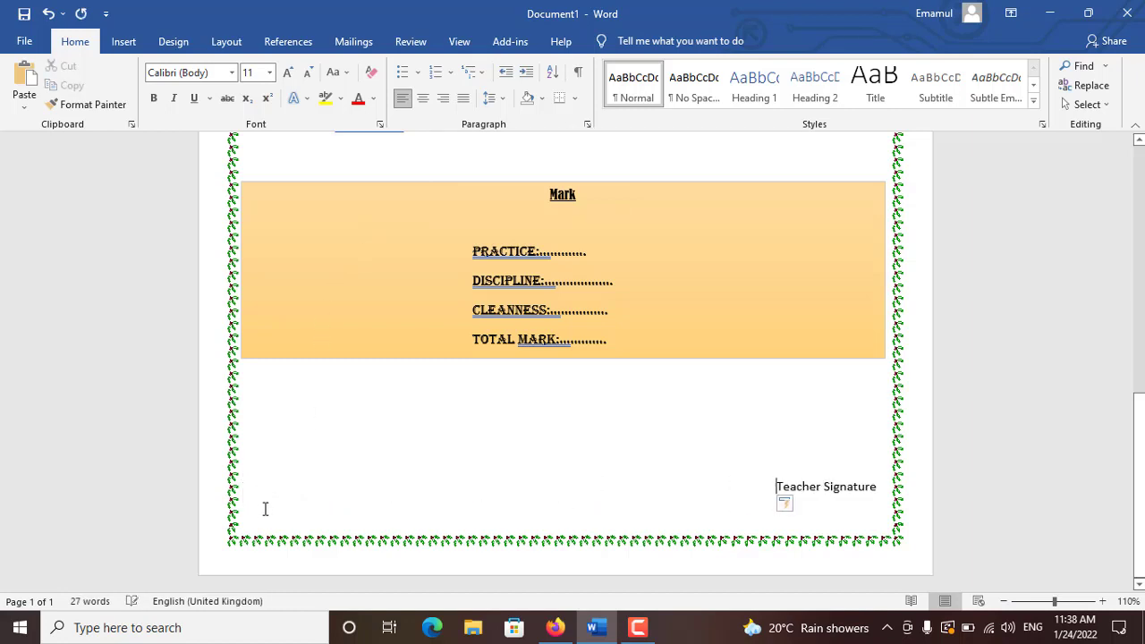
- Draw a nearly horizontal straight line about 1.4" wide just above the "Teacher Signature" text
left_click(128, 43)
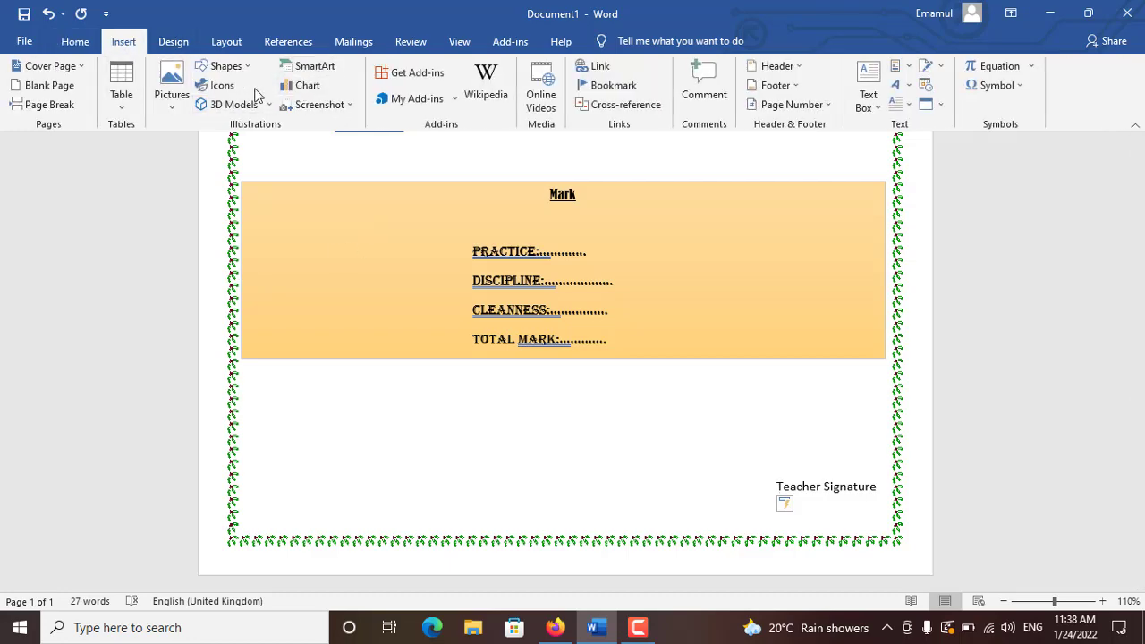
left_click(225, 66)
left_click(227, 104)
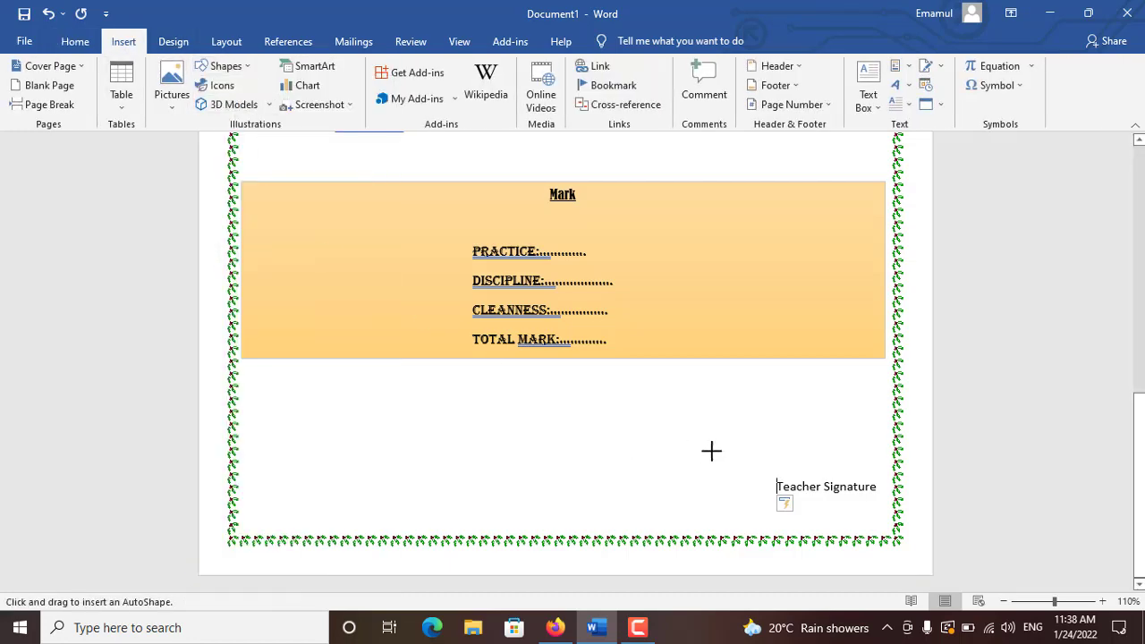
mouse_move(763, 475)
left_mouse_down()
mouse_move(899, 475)
mouse_move(888, 477)
left_mouse_up()
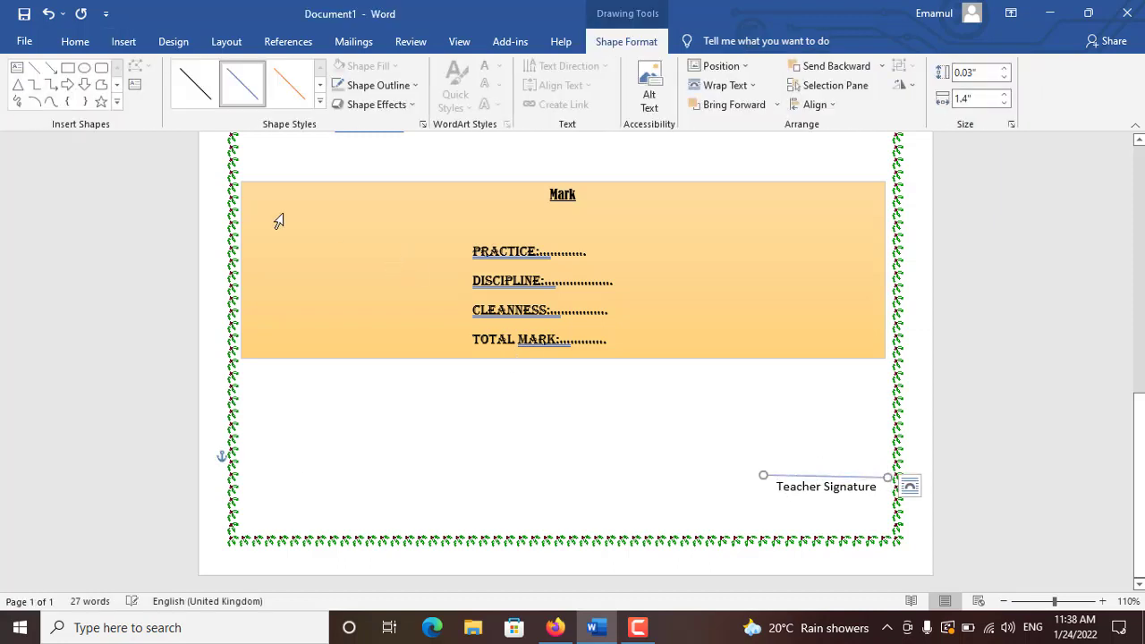
left_click(466, 404)
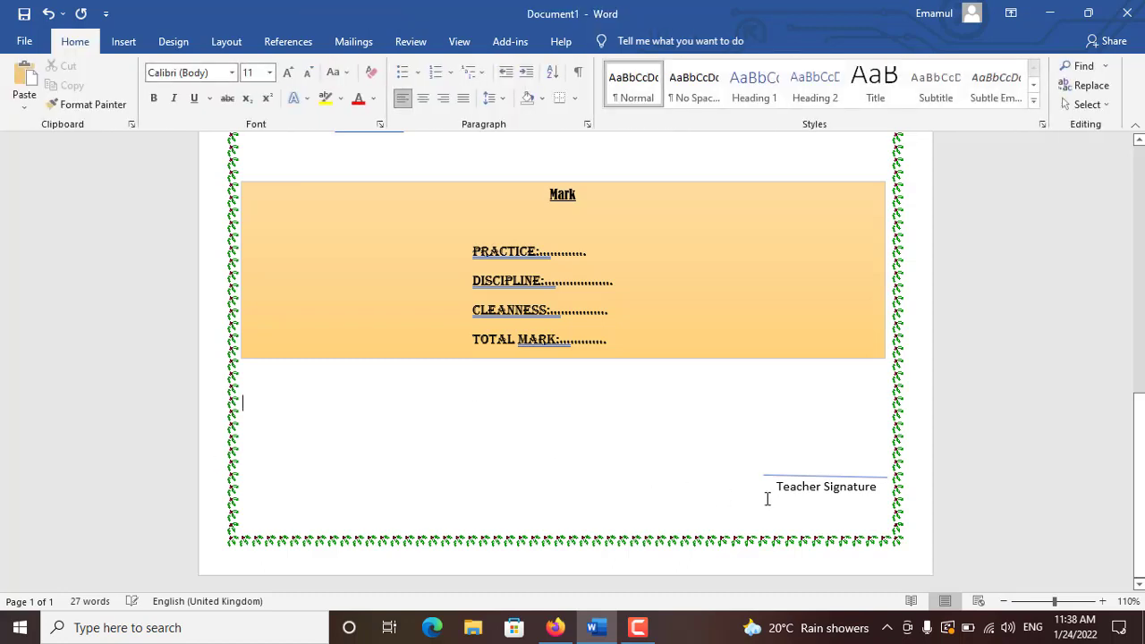
- Change the font of the "Teacher Signature" text to Bauhaus 93
left_click_drag(773, 487, 881, 492)
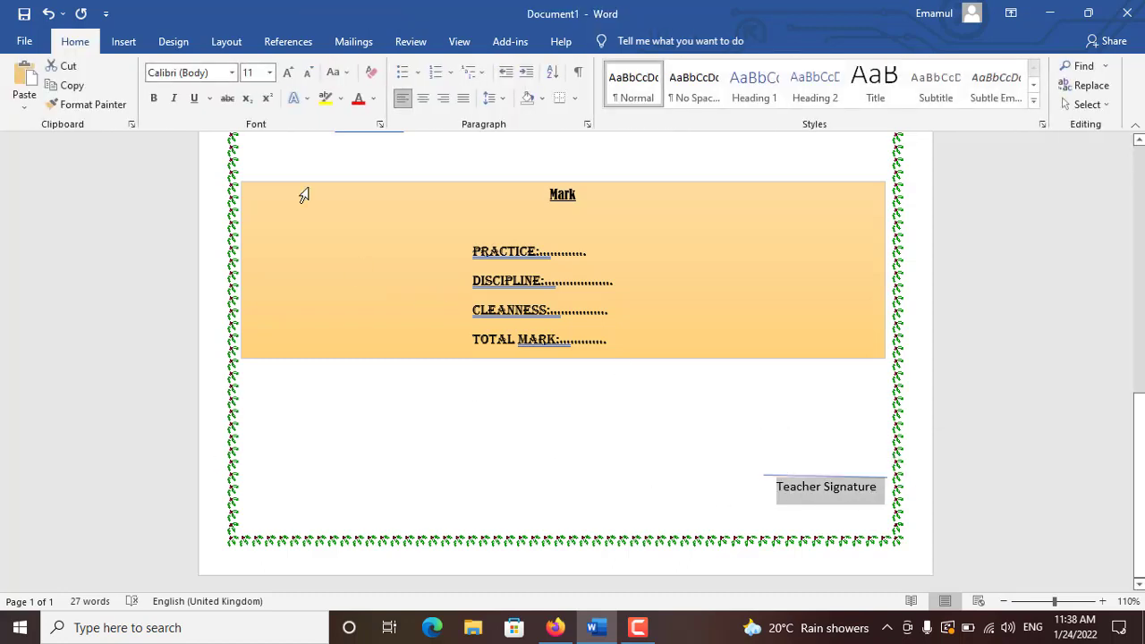
left_click(229, 73)
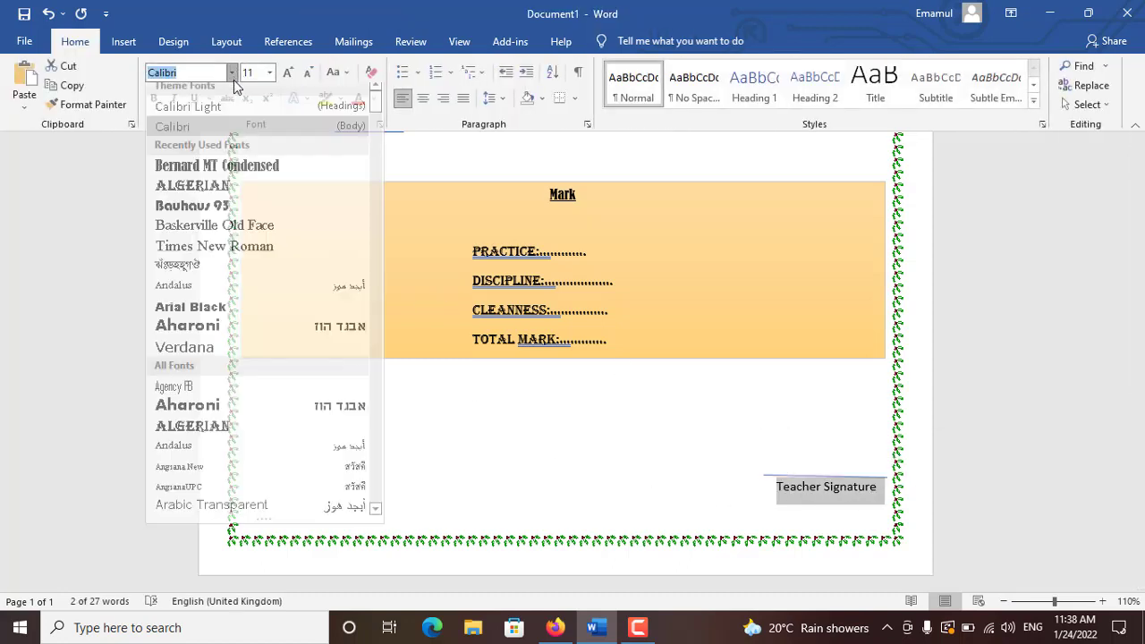
left_click(223, 215)
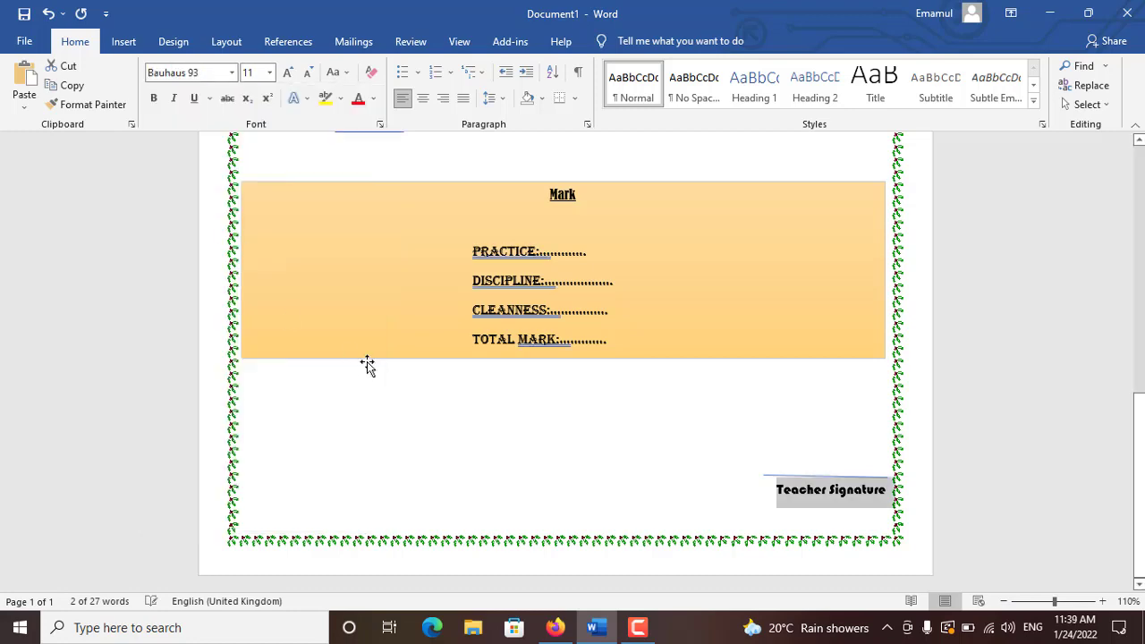
left_click(420, 412)
scroll(462, 417, "up", 10)
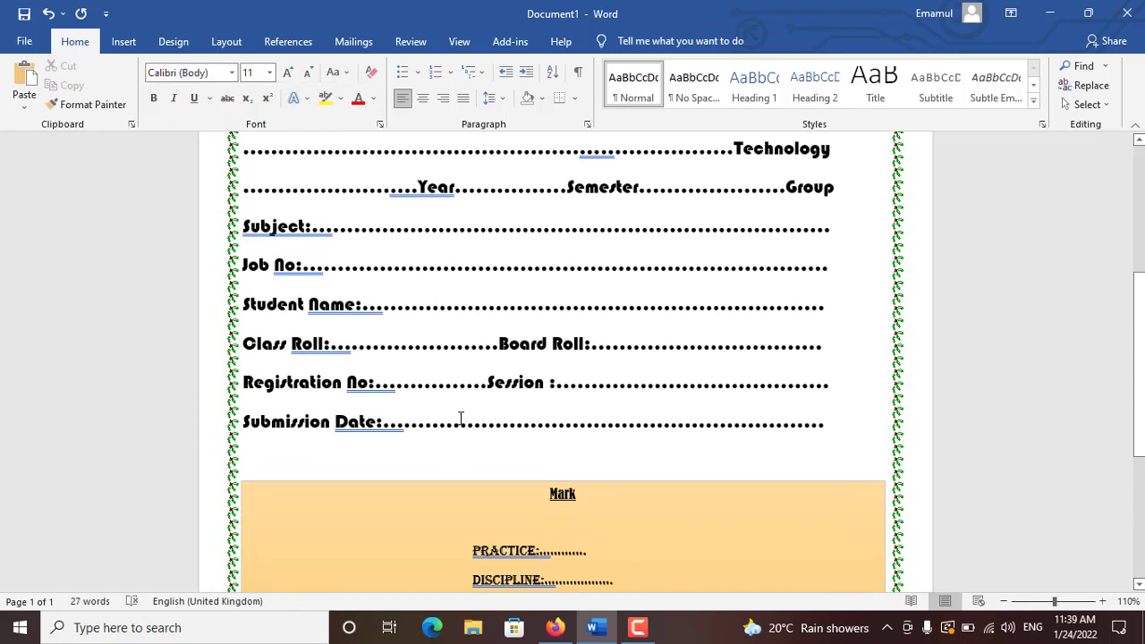
scroll(462, 418, "down", 2)
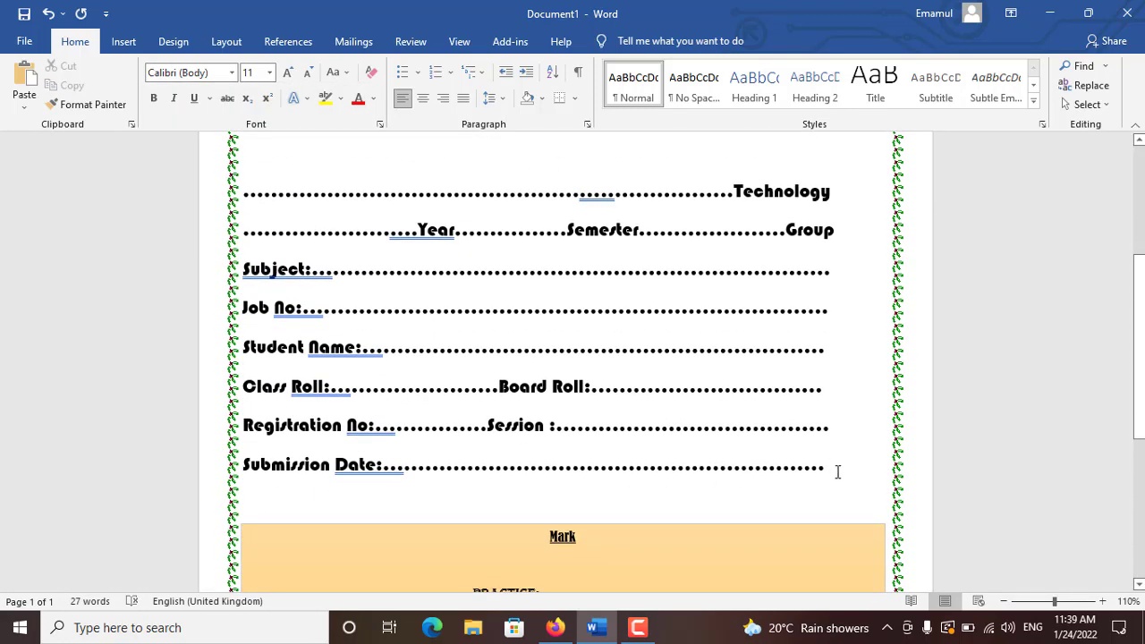
left_click_drag(732, 457, 246, 193)
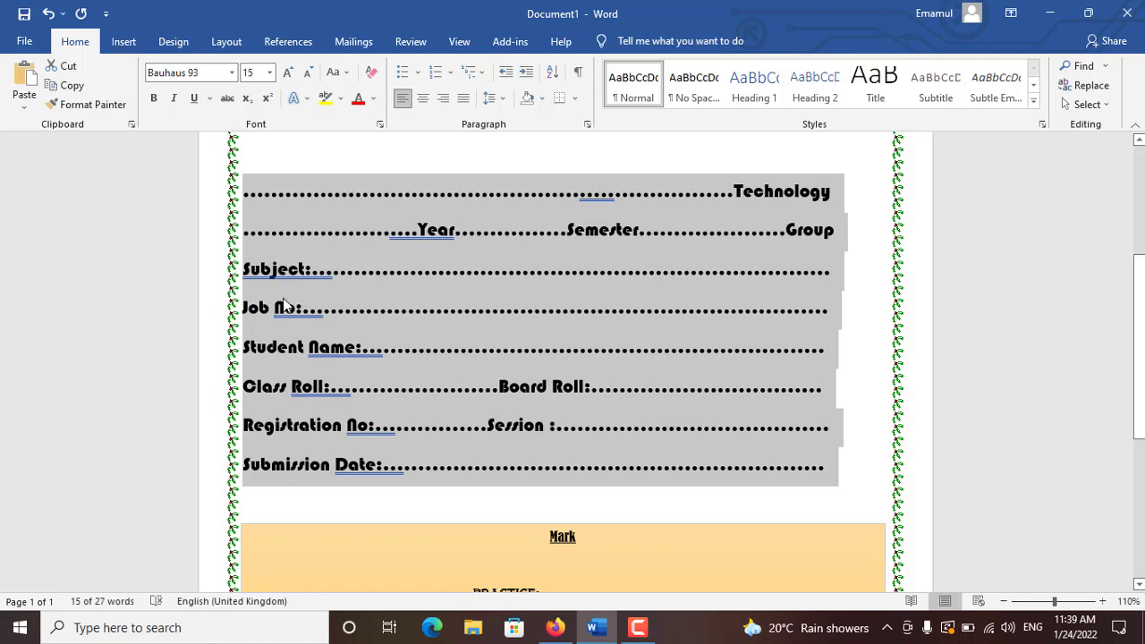
left_click(415, 356)
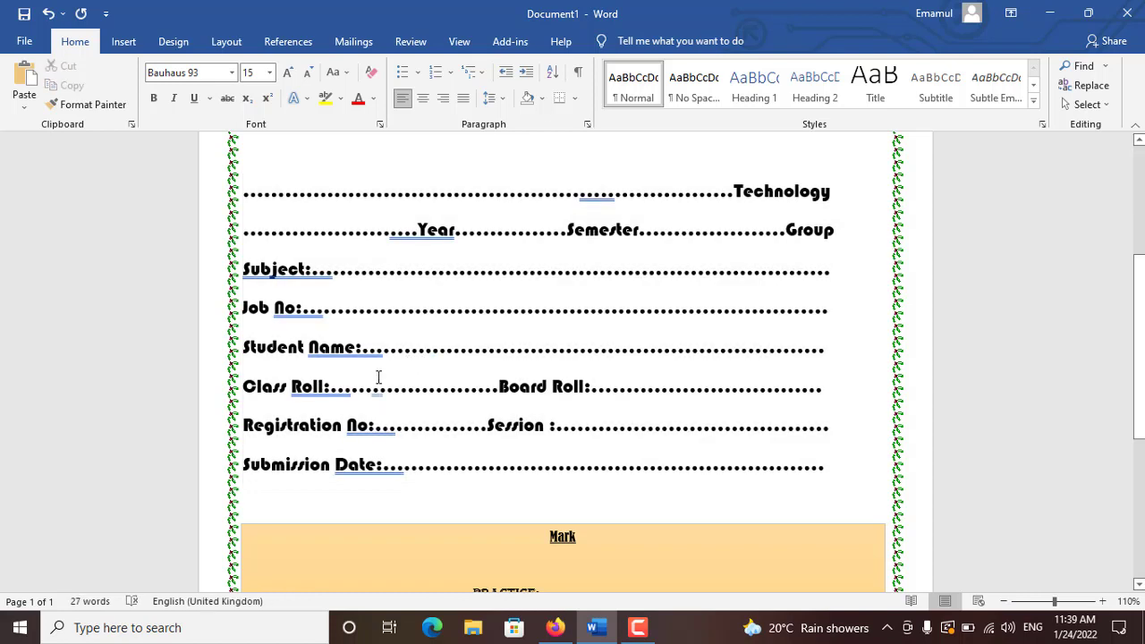
scroll(379, 376, "up", 1)
scroll(378, 376, "up", 4)
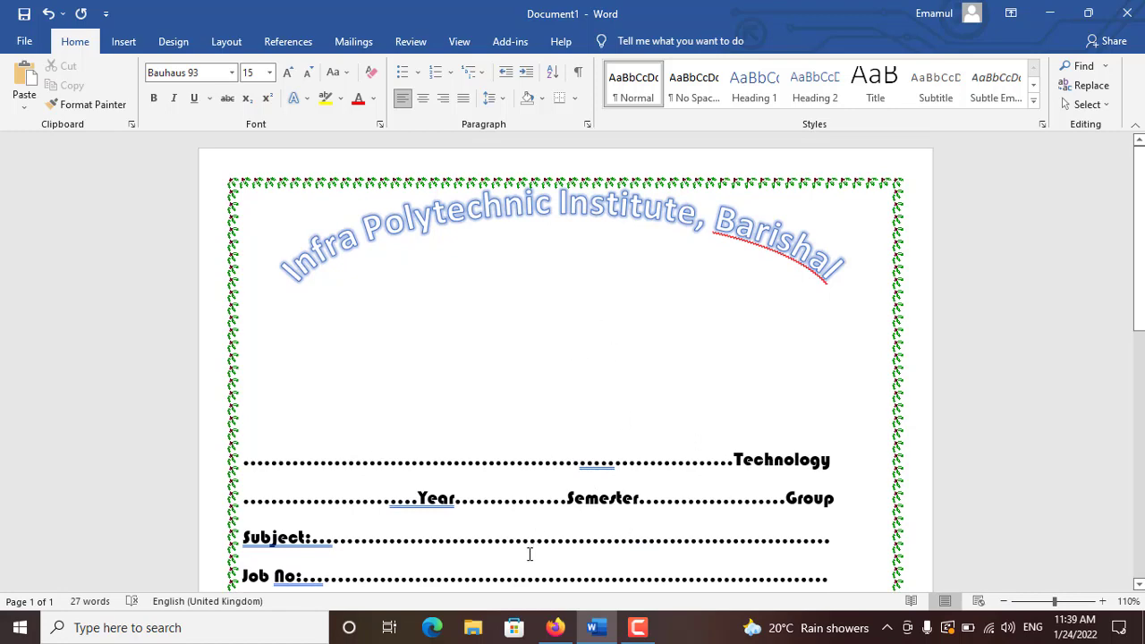
- Switch to Firefox and search Google for "infra poly logo" in a new tab
left_click(554, 627)
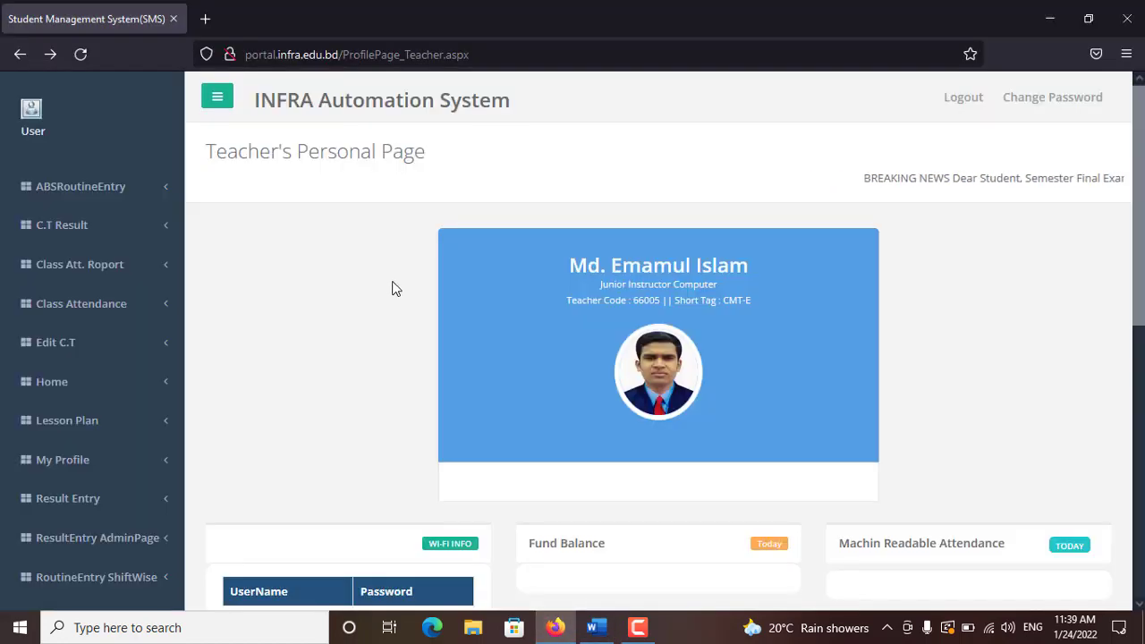
left_click(205, 19)
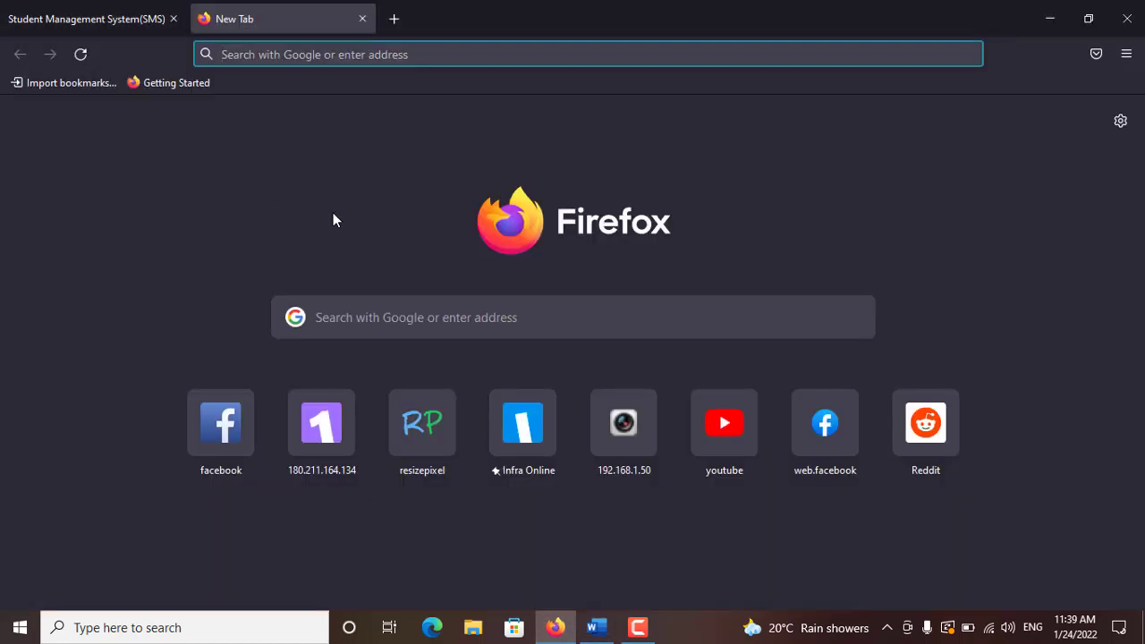
type("i")
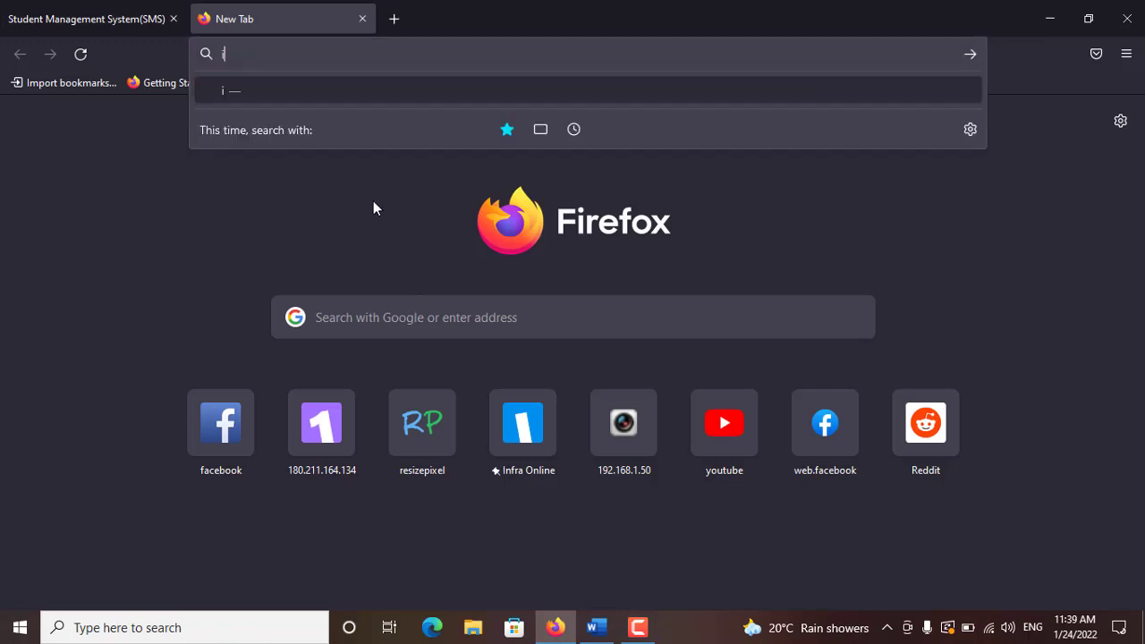
type("nfra p")
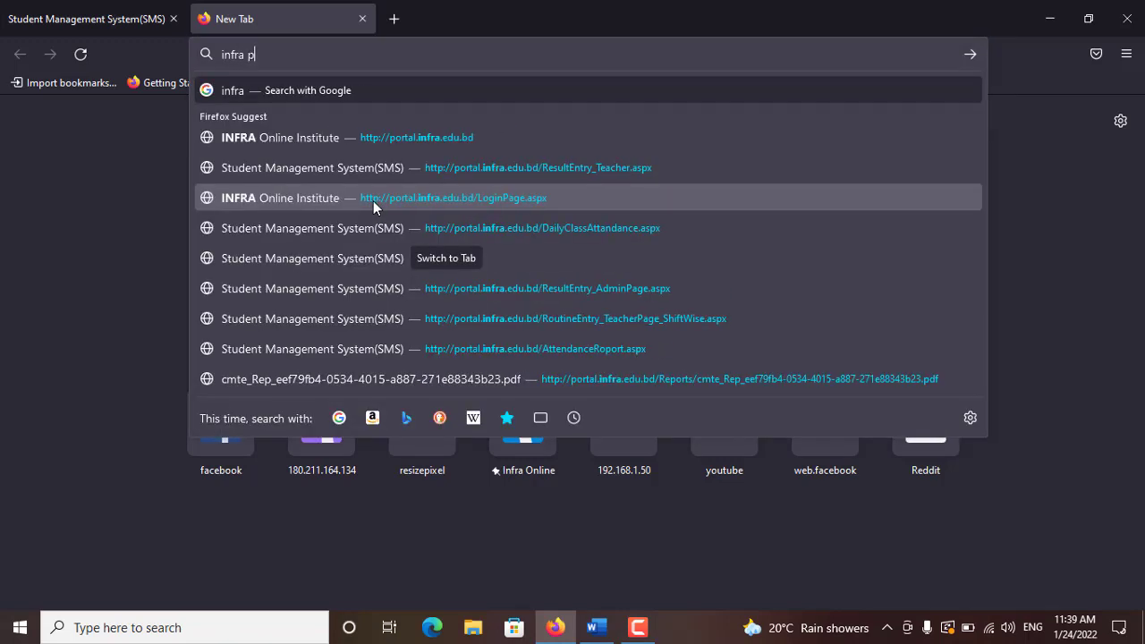
type("oly logo")
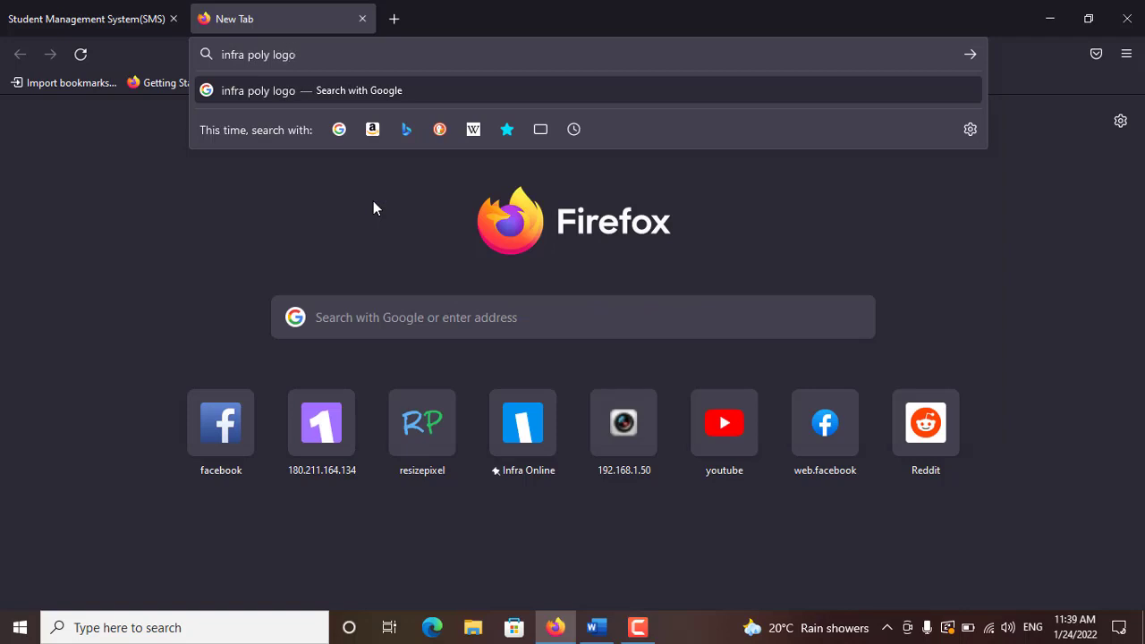
key("Return")
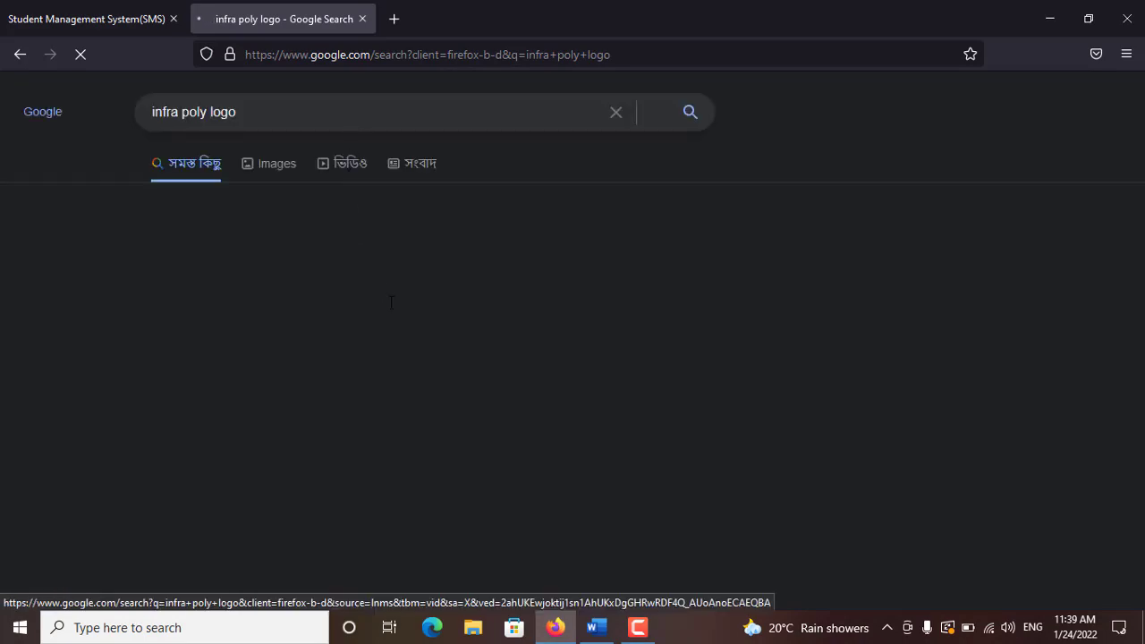
- Open the image results and save the Infra Polytechnic Institute logo with the white background to the Desktop as PNG image "index"
scroll(286, 466, "down", 3)
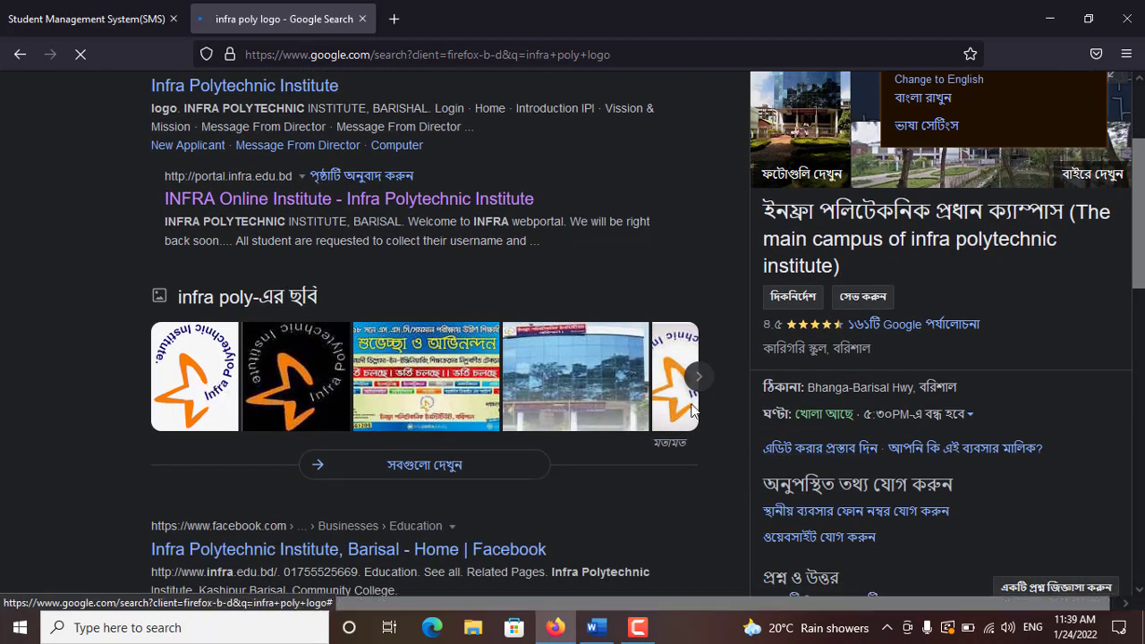
left_click(221, 374)
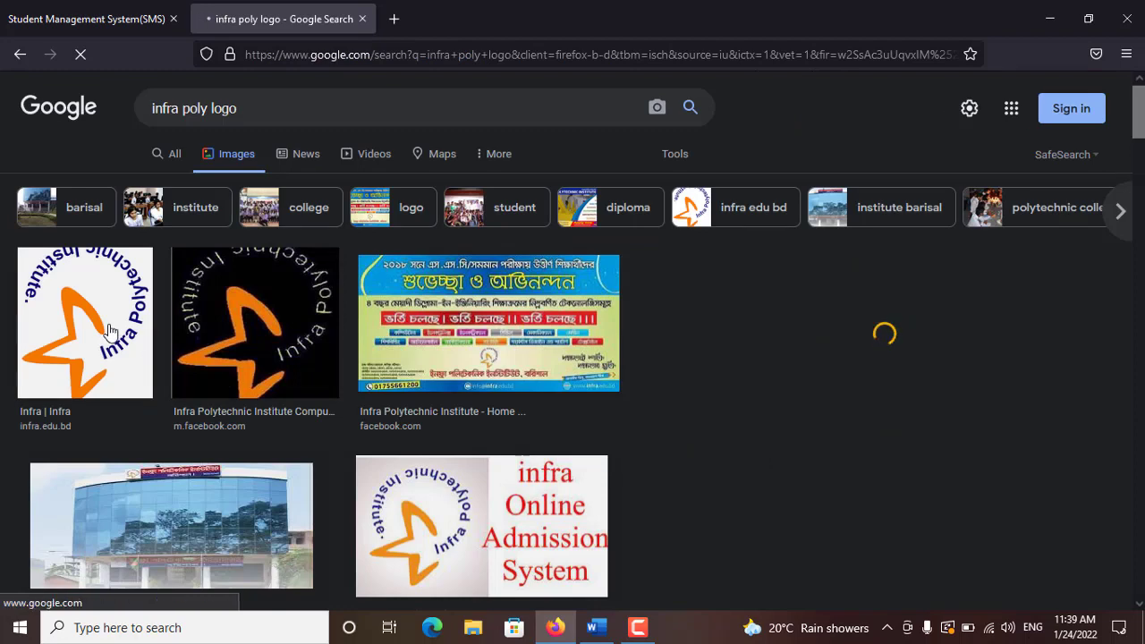
right_click(109, 331)
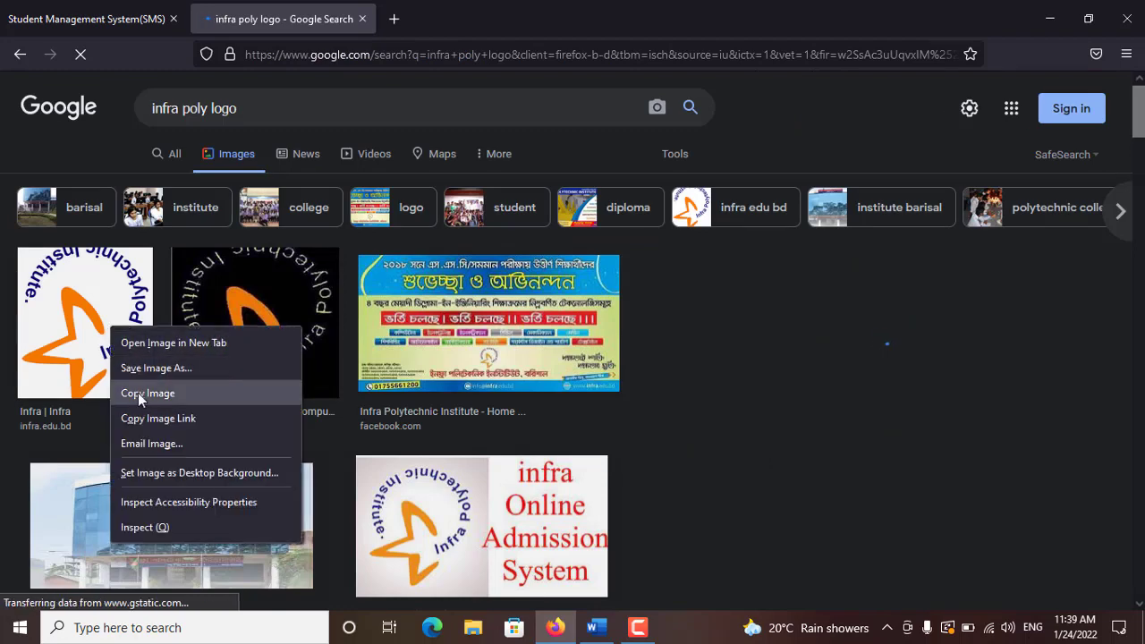
left_click(193, 393)
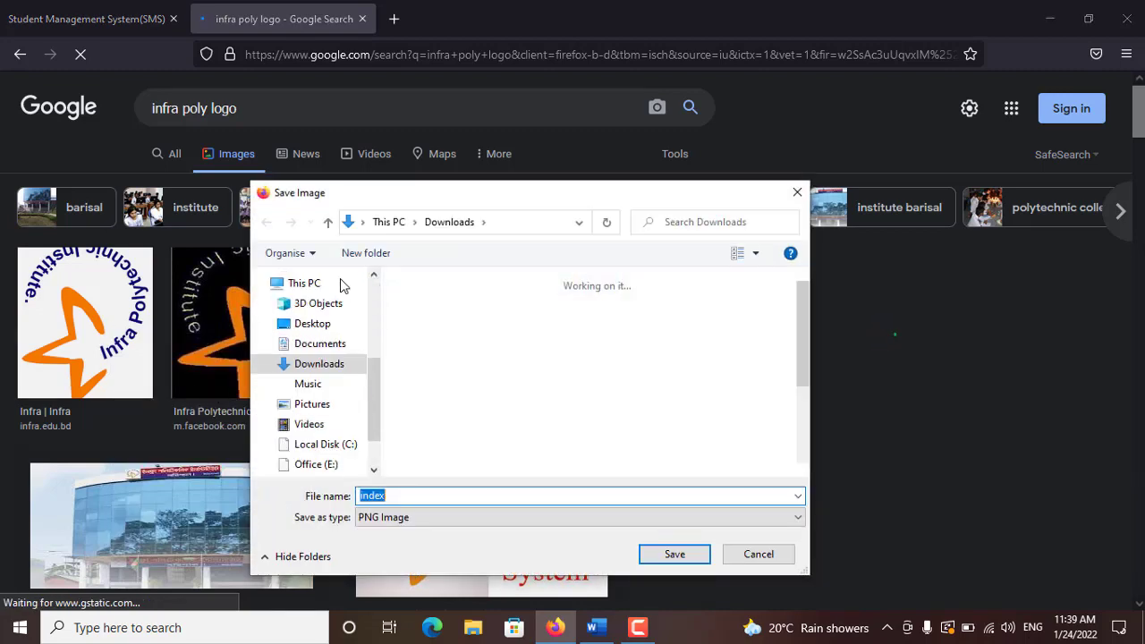
left_click(313, 289)
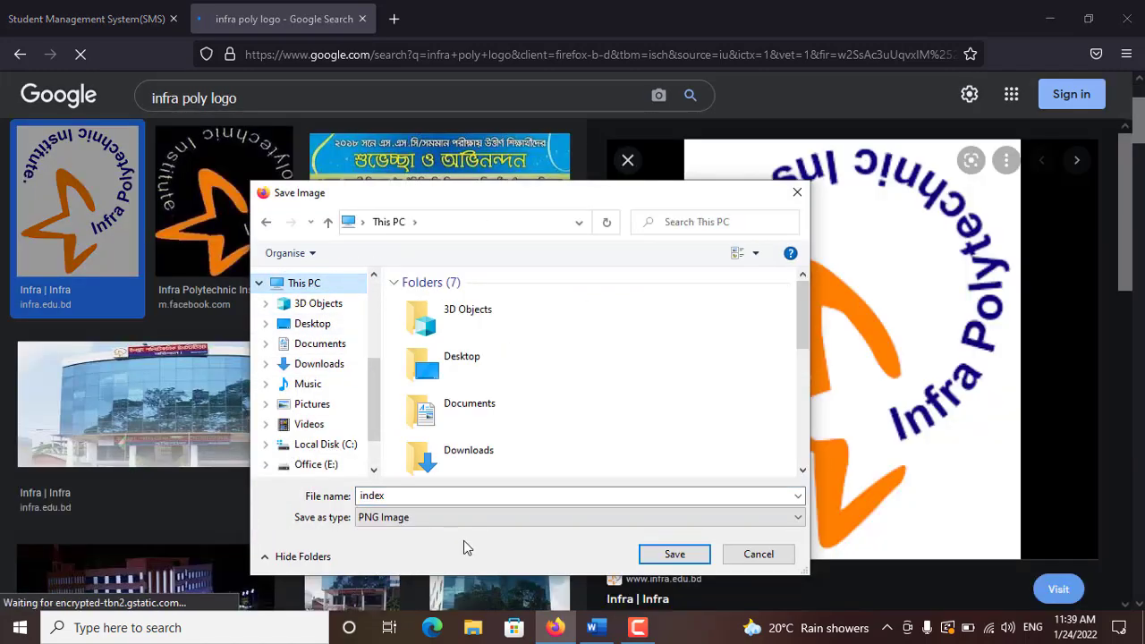
left_click(313, 324)
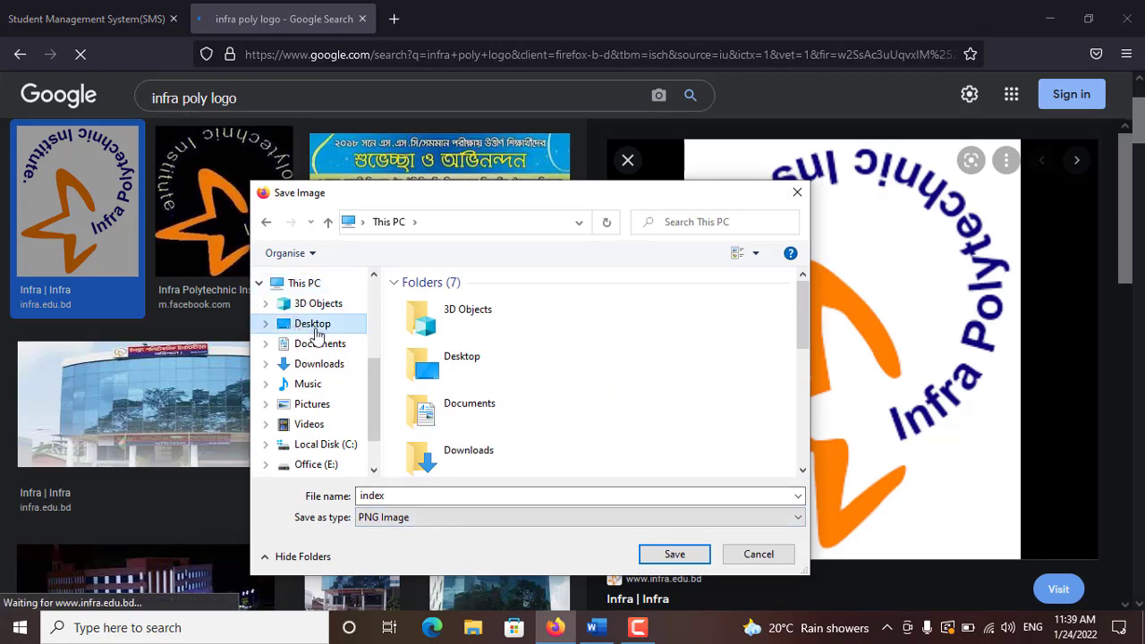
left_click(667, 558)
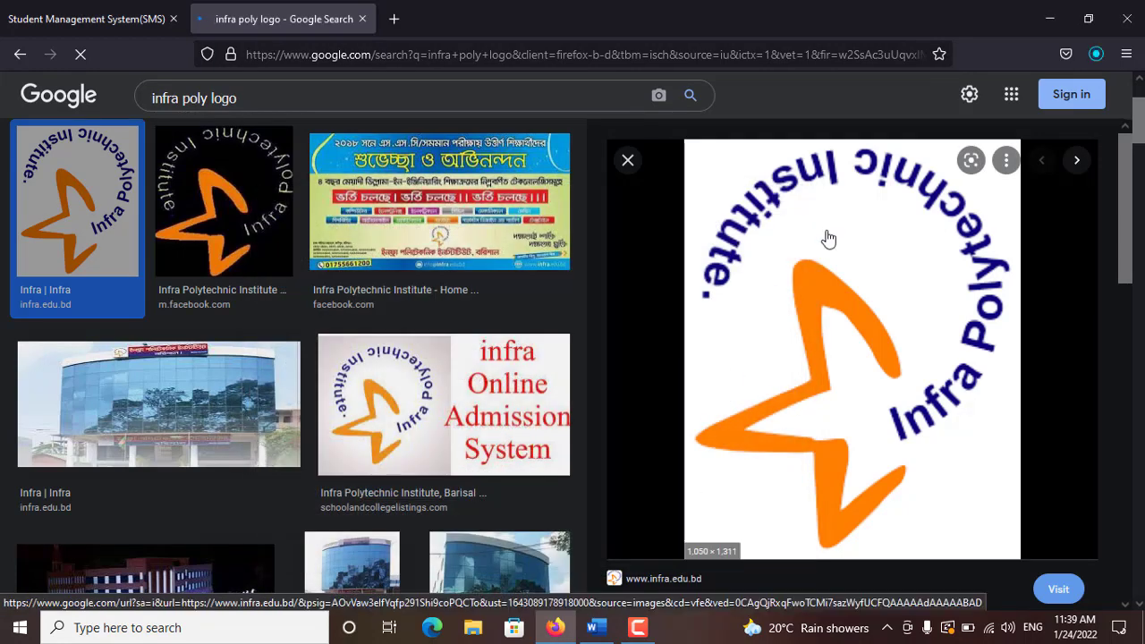
- Check the desktop for the saved "index" logo image and return to the Word document
left_click(1057, 22)
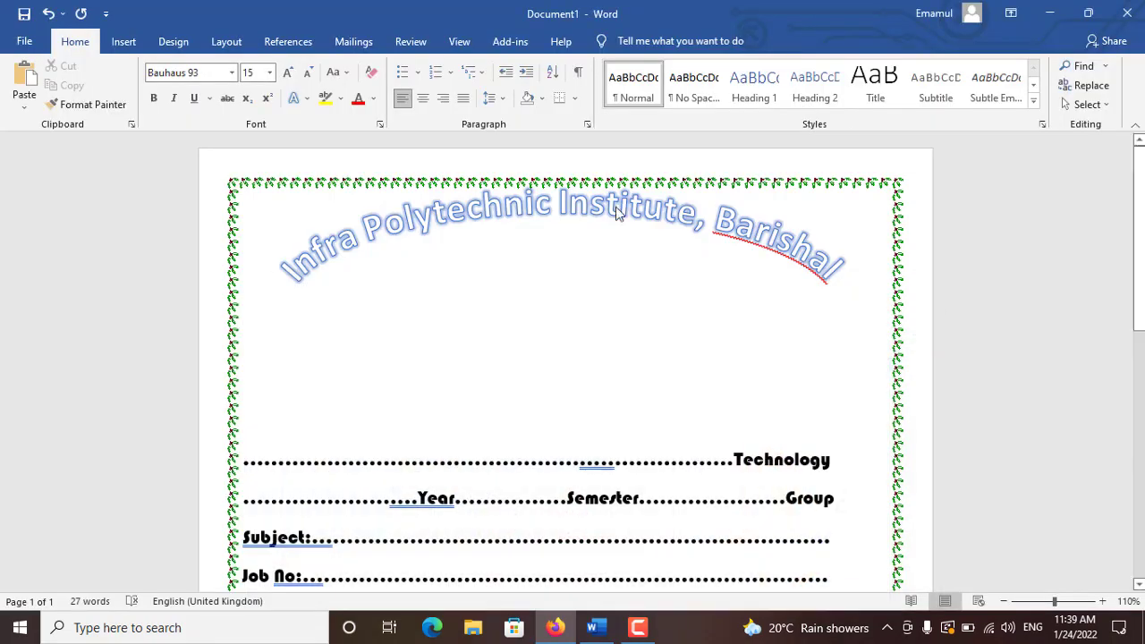
left_click(1051, 12)
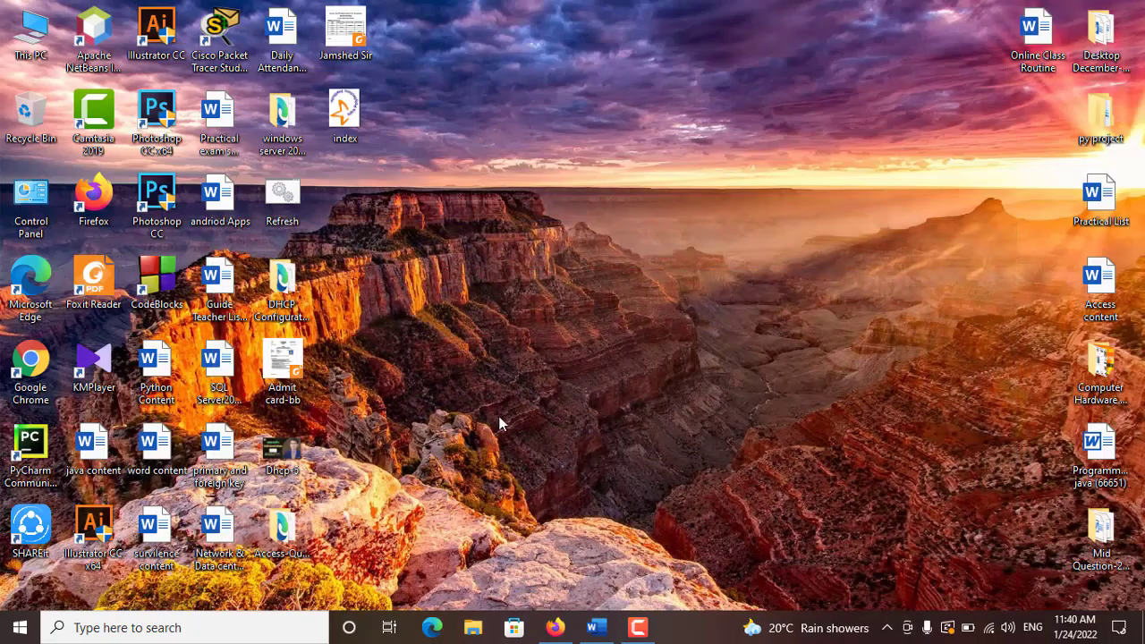
left_click(595, 627)
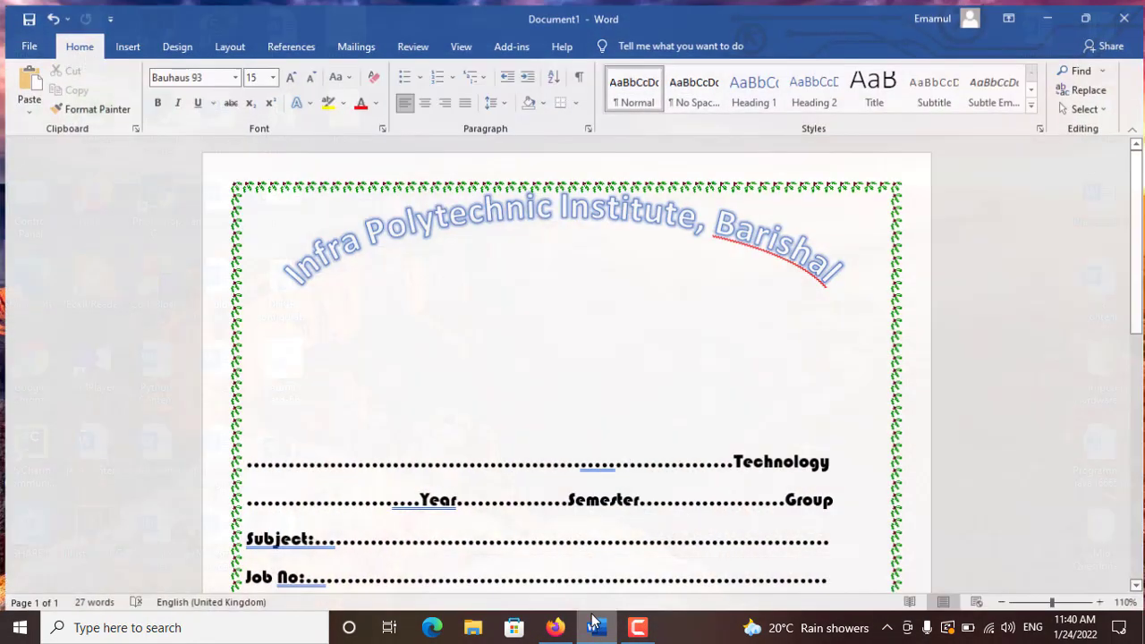
- Insert the "index" PNG logo from the Desktop on the blank line below the Mark box
scroll(606, 394, "down", 2)
left_click(561, 325)
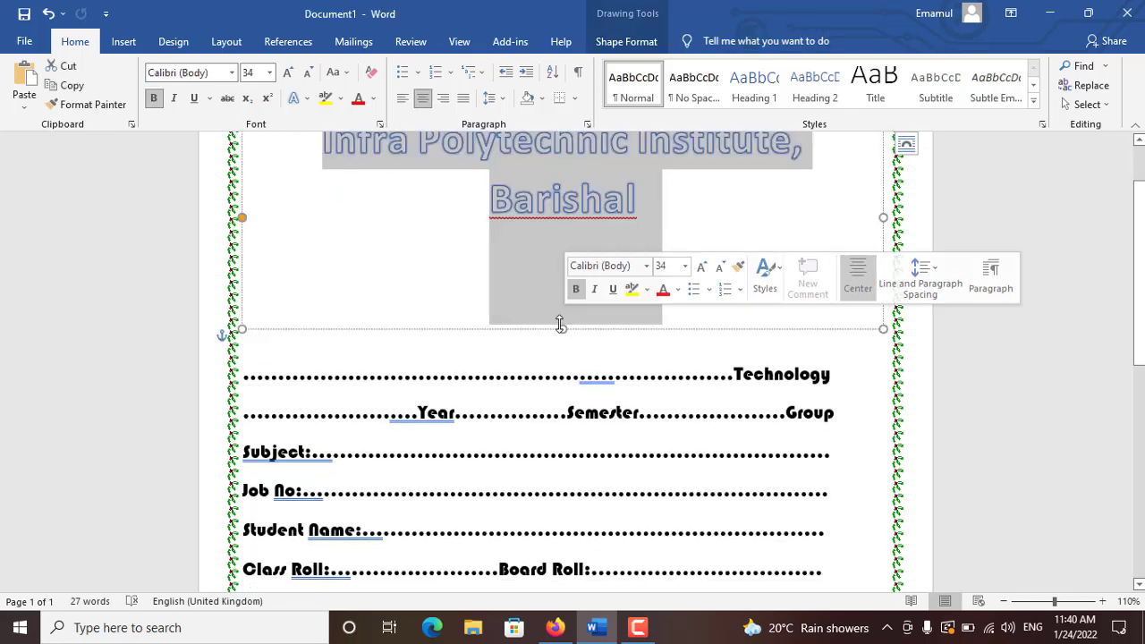
left_click(477, 362)
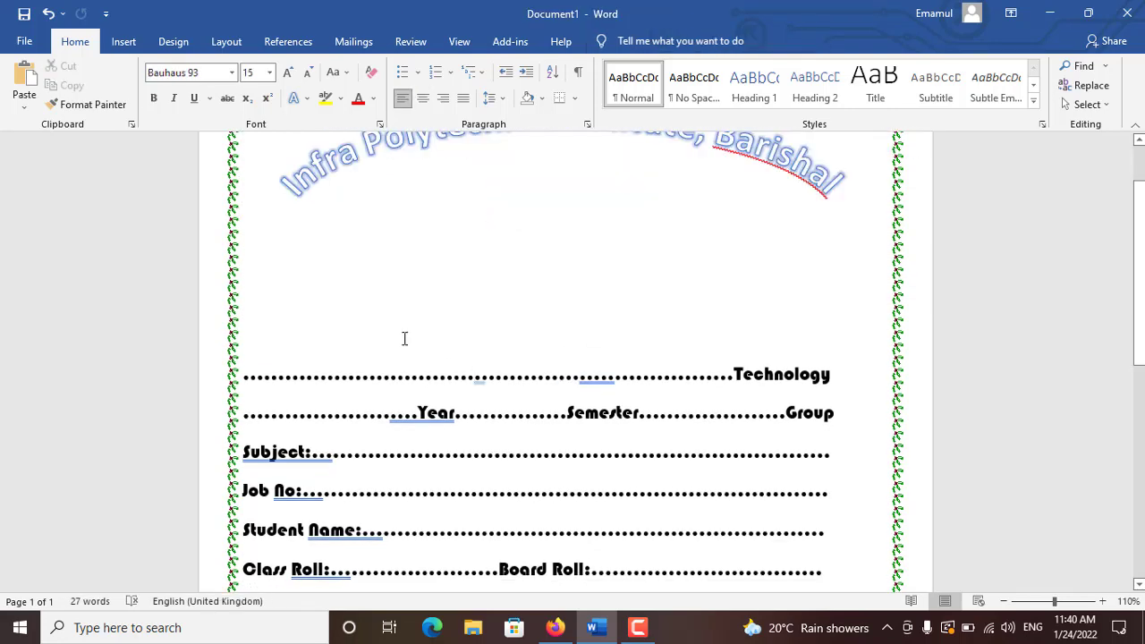
scroll(423, 367, "down", 12)
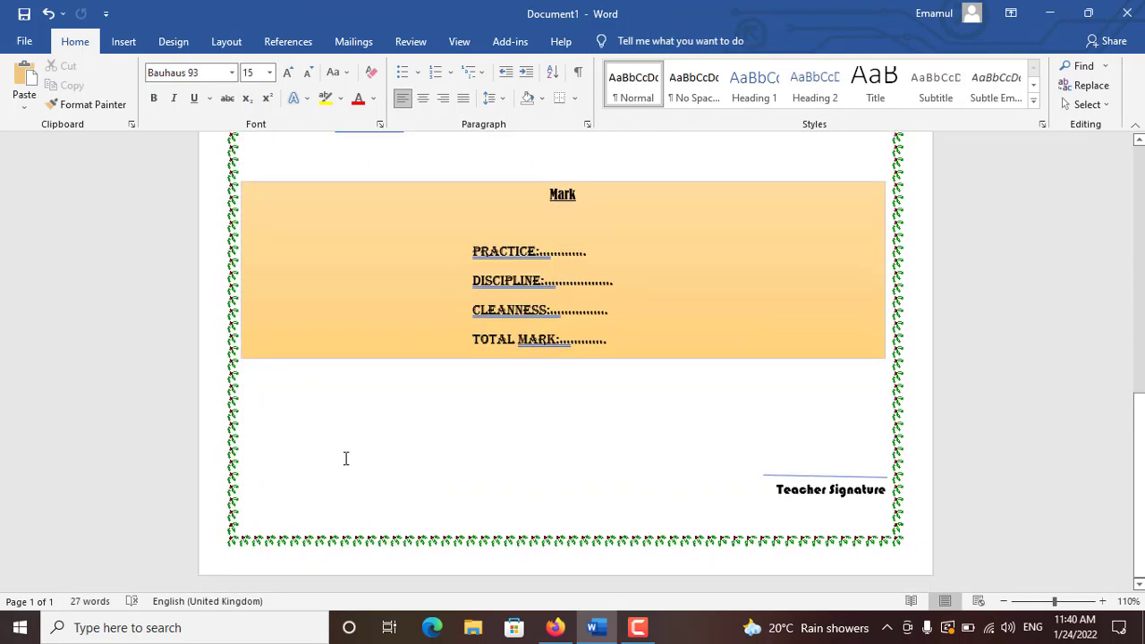
left_click(345, 458)
left_click(124, 41)
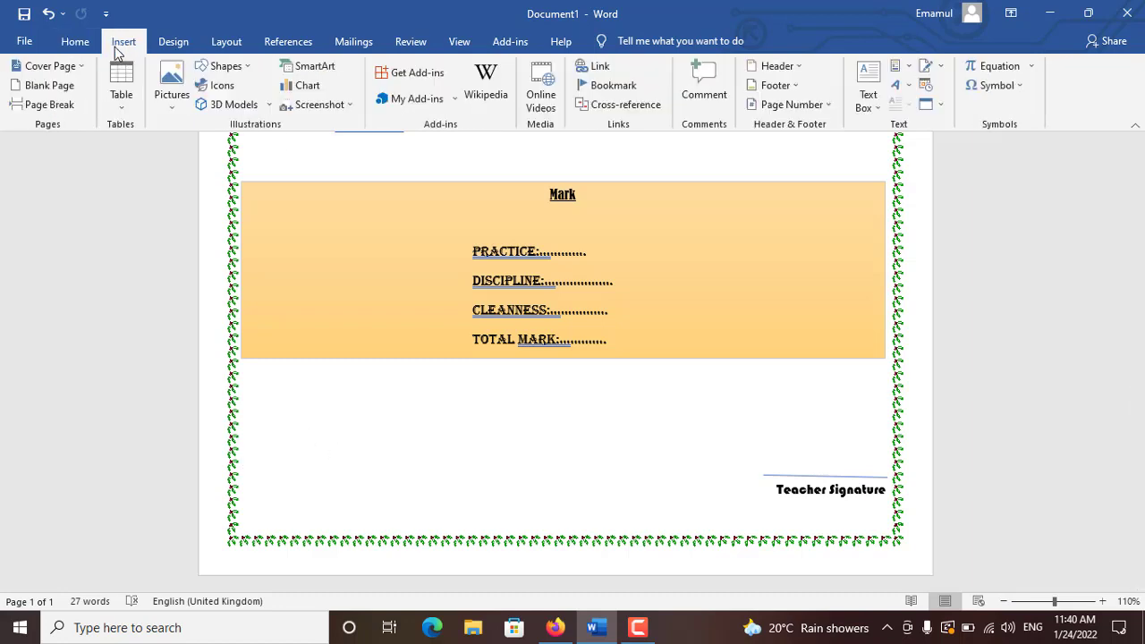
left_click(159, 95)
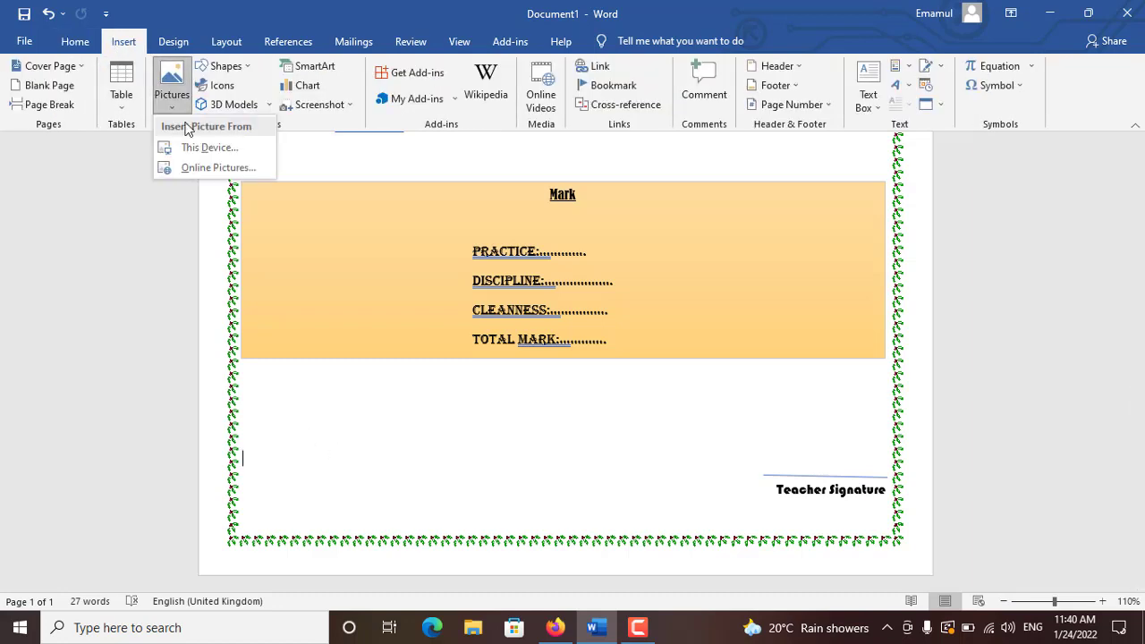
left_click(199, 166)
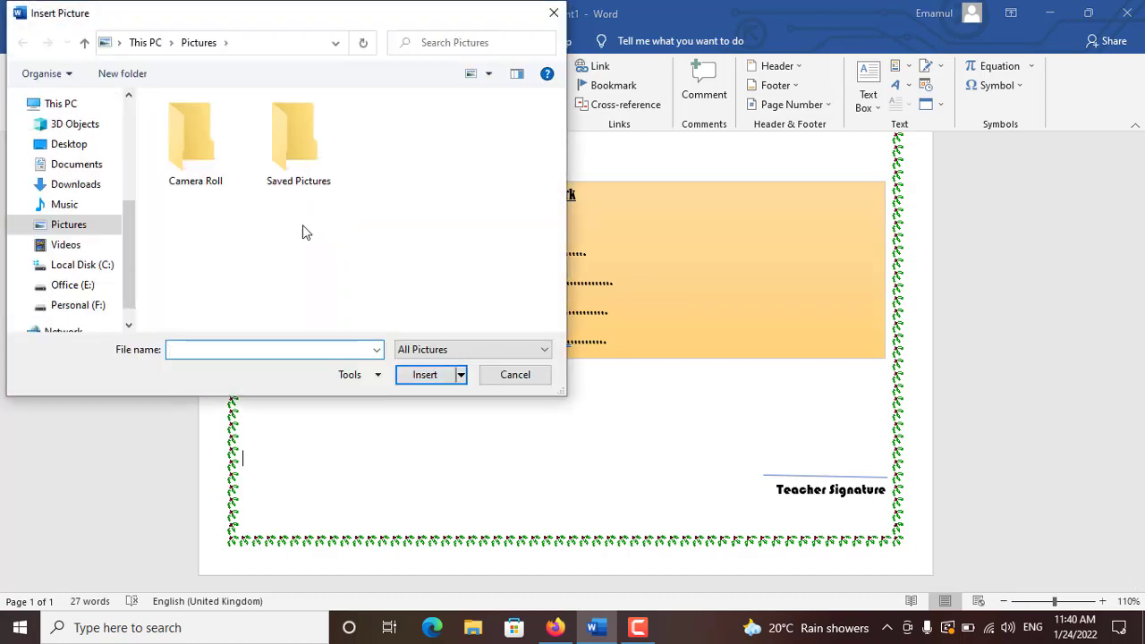
left_click(74, 145)
scroll(358, 244, "down", 3)
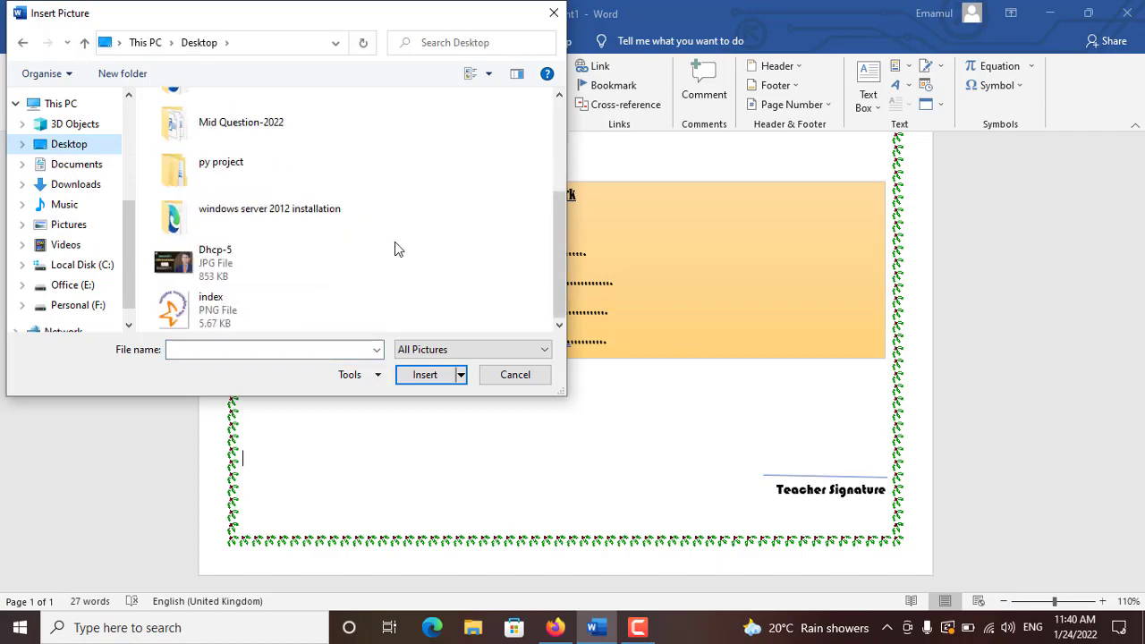
left_click(233, 308)
left_click(420, 375)
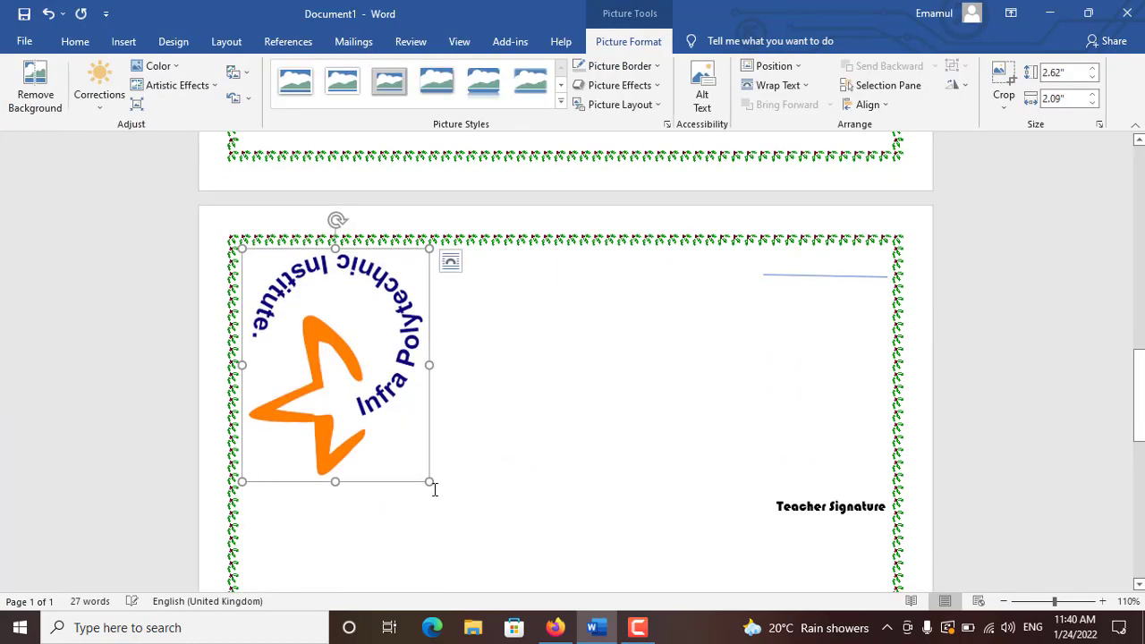
- Resize the inserted logo to about 1.9" high by 1.87" wide and set its text wrapping to Tight
left_click_drag(429, 481, 409, 456)
left_click_drag(326, 455, 324, 417)
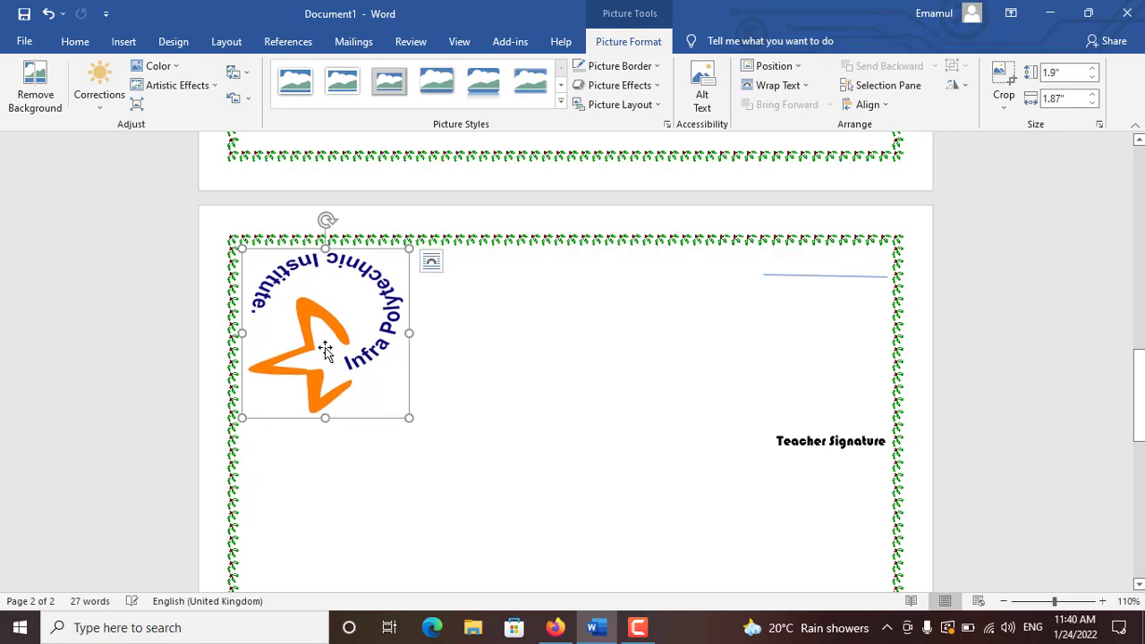
right_click(328, 347)
mouse_move(389, 285)
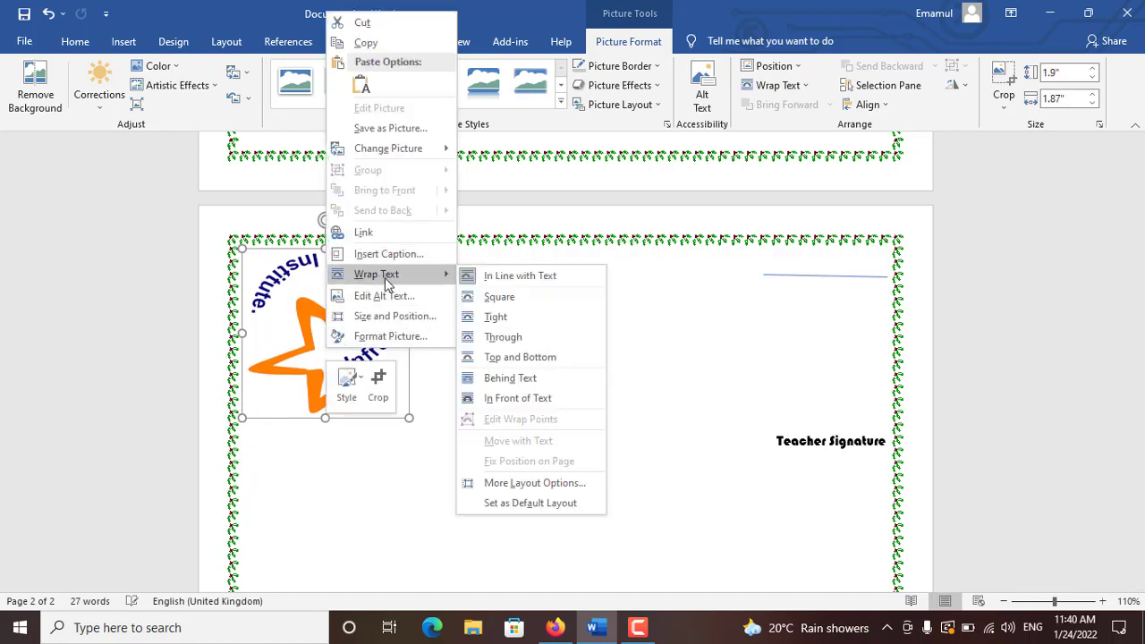
left_click(497, 317)
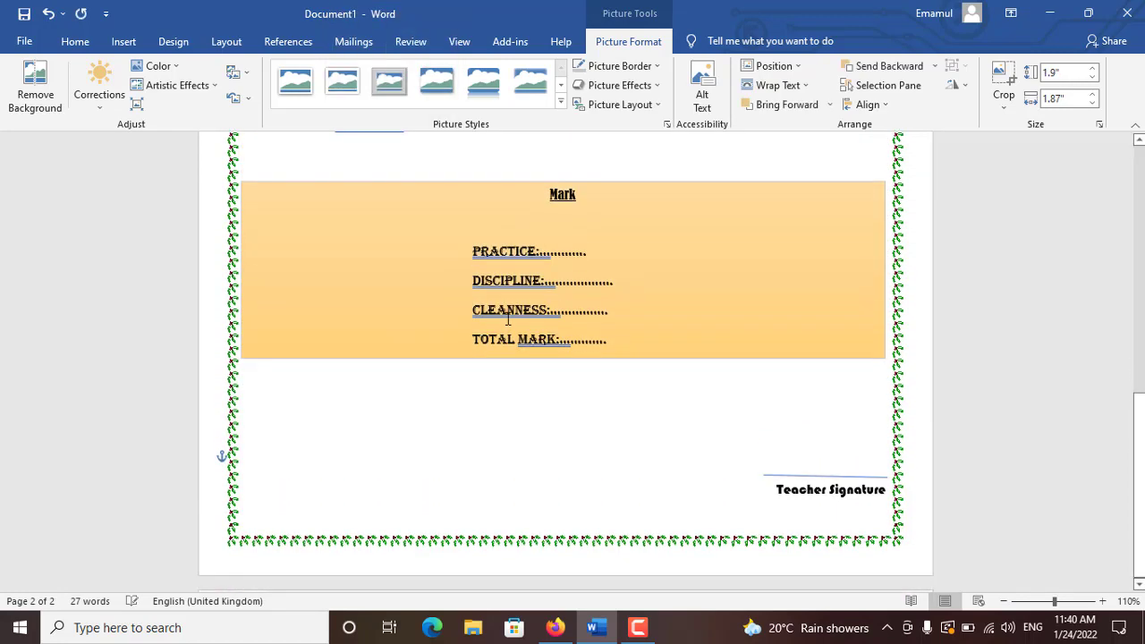
- Move the logo to the first page, roughly centred beneath the arched institute heading, and deselect it
scroll(500, 337, "up", 5)
scroll(501, 336, "up", 8)
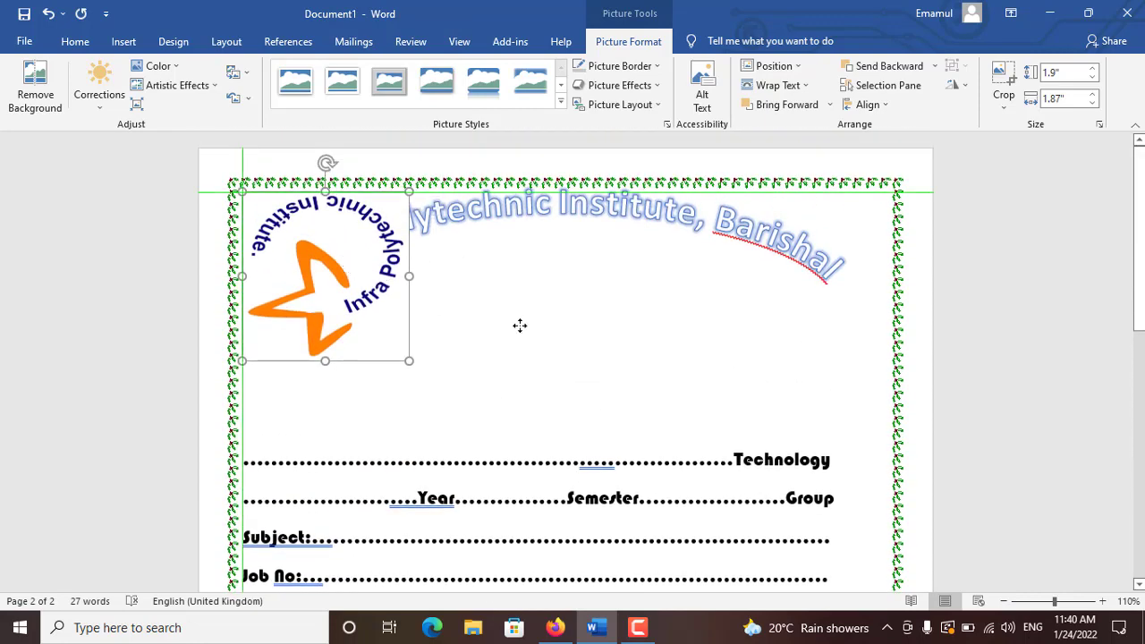
left_click_drag(343, 253, 562, 318)
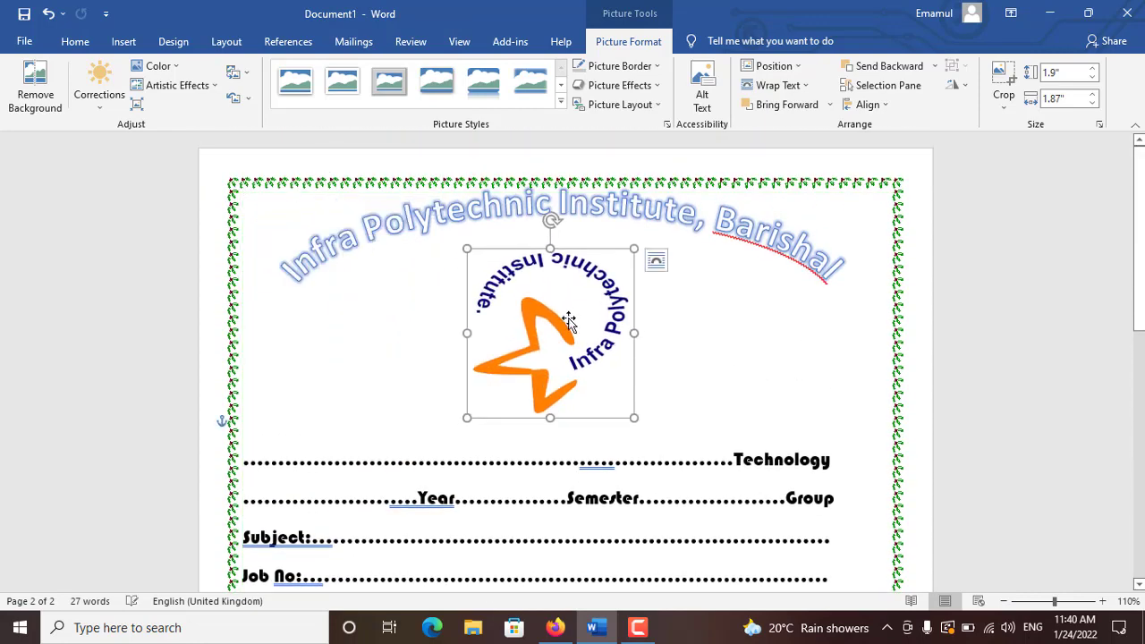
triple_click(725, 337)
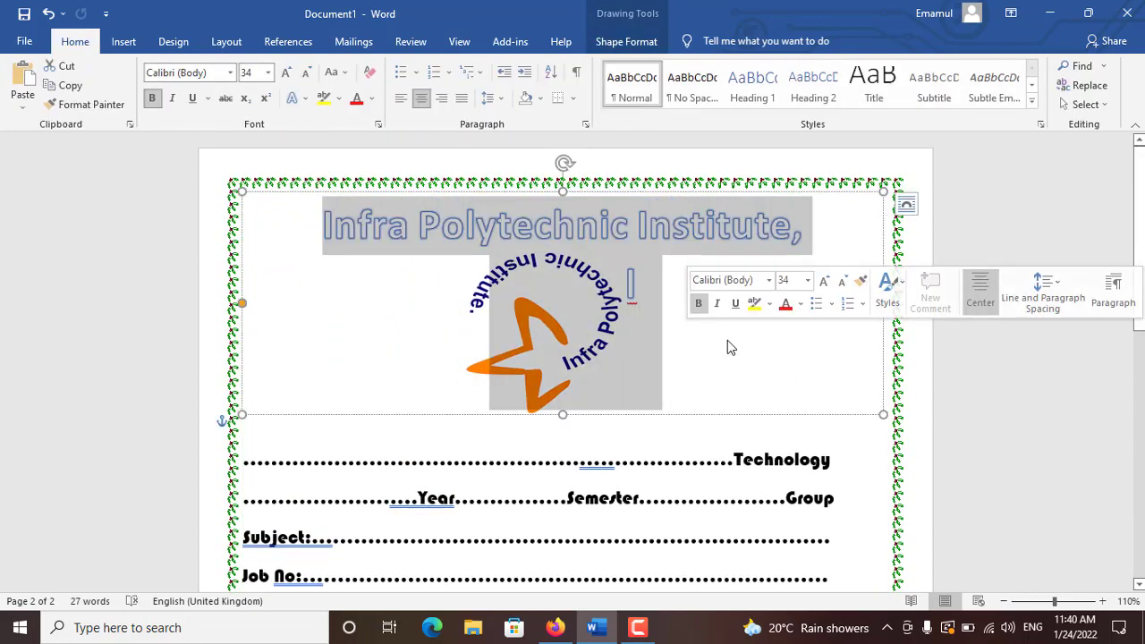
left_click(706, 421)
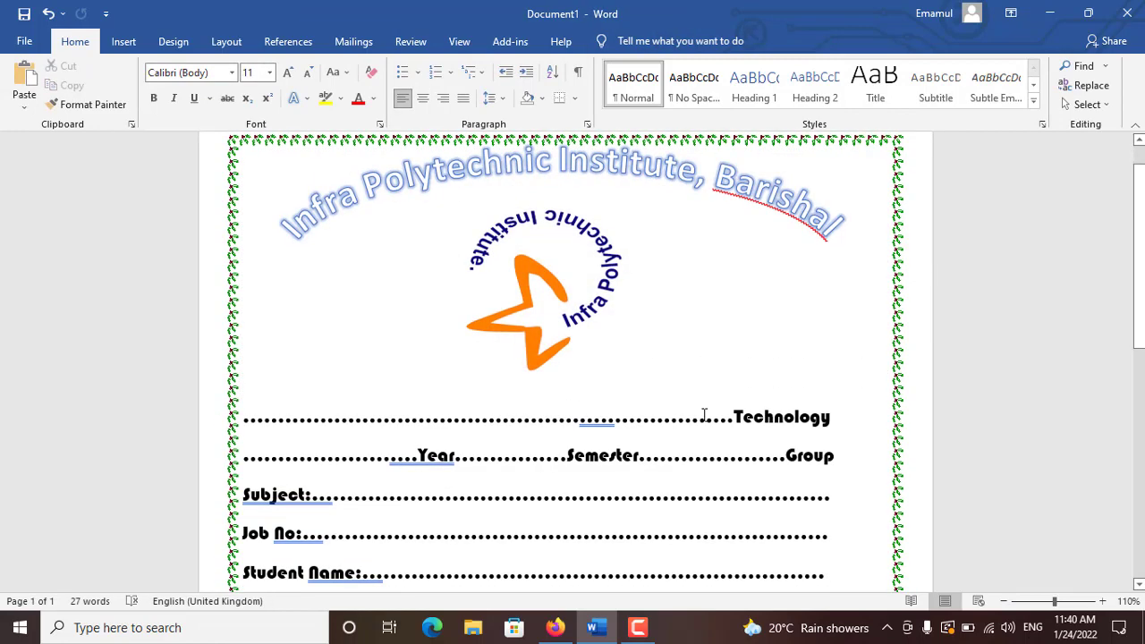
- Review the whole cover page from the heading and logo to the teacher signature, and view the Save As locations without saving
scroll(703, 358, "down", 8)
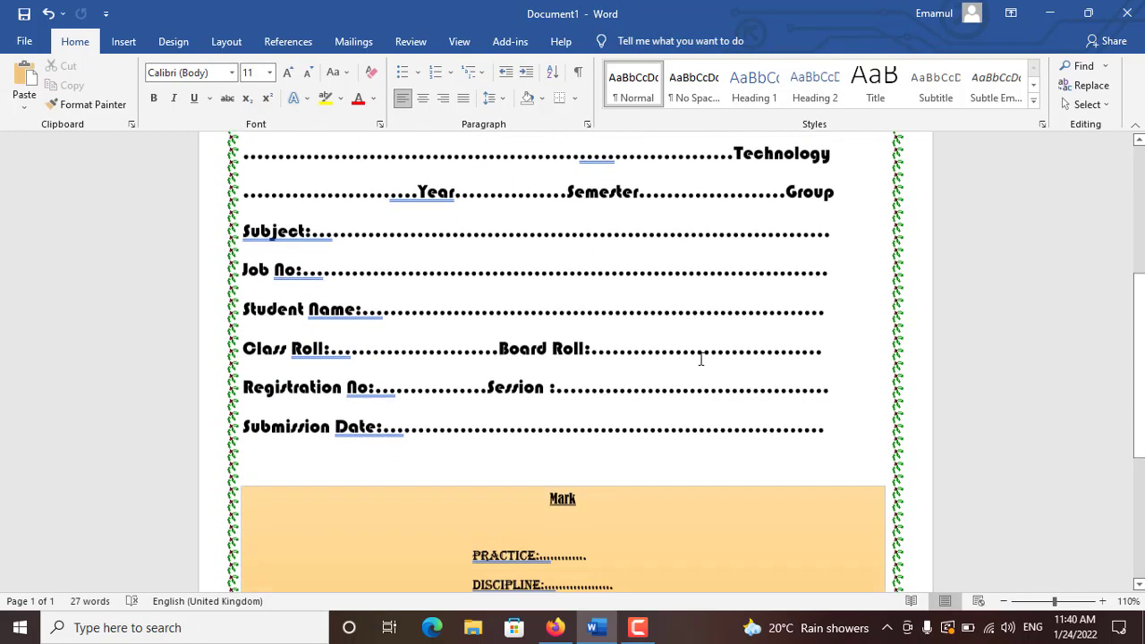
scroll(692, 394, "up", 8)
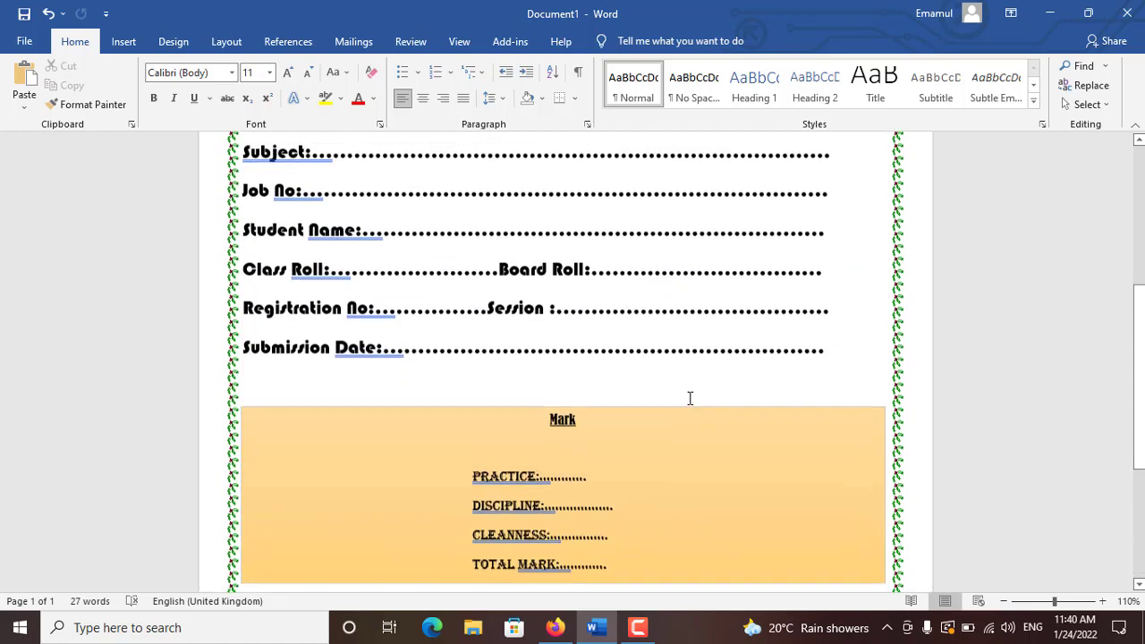
scroll(692, 399, "up", 1)
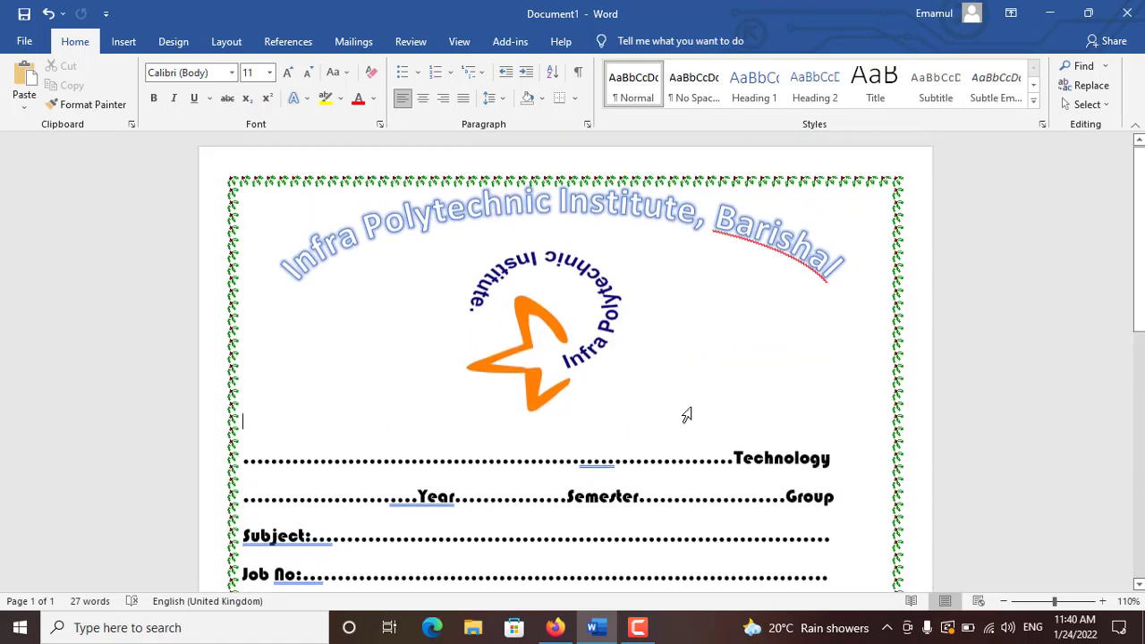
scroll(698, 403, "down", 8)
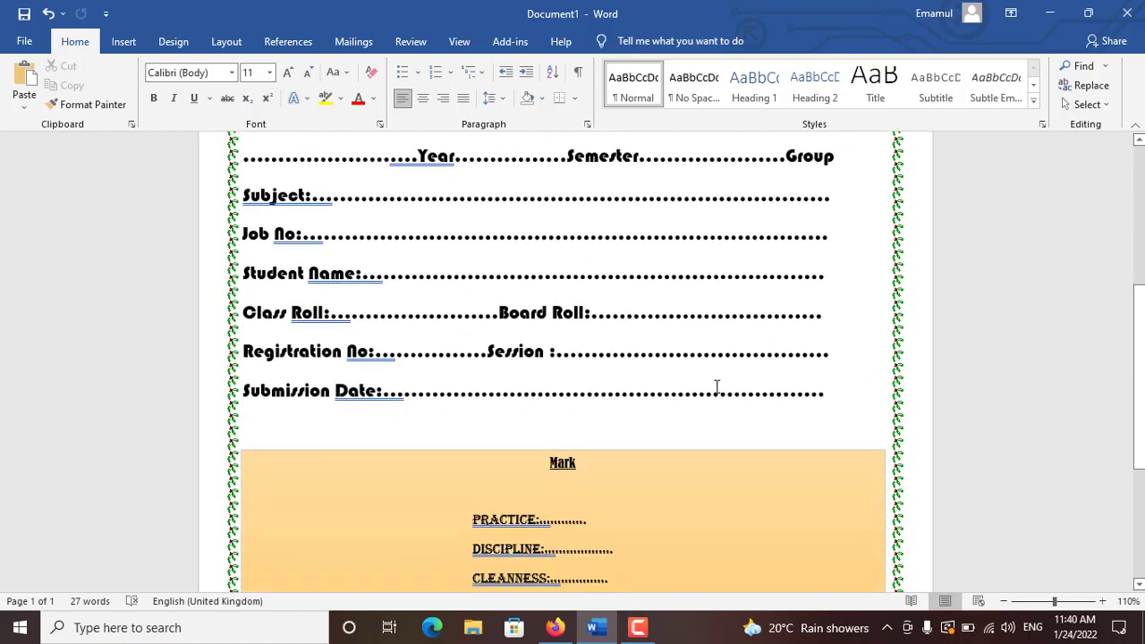
key("ctrl+s")
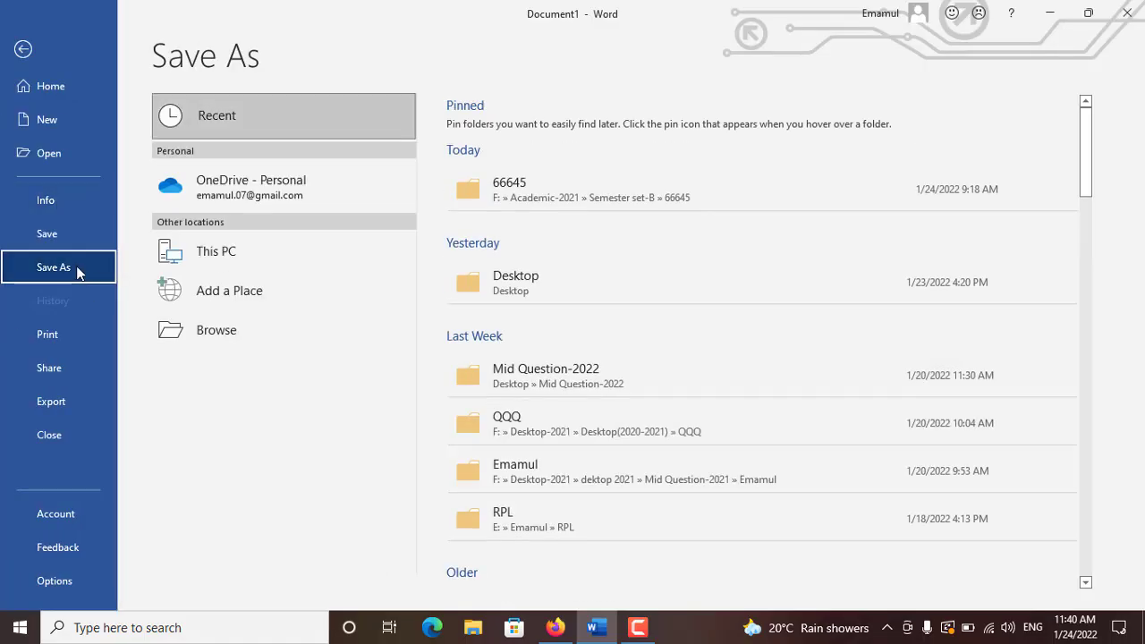
left_click(23, 49)
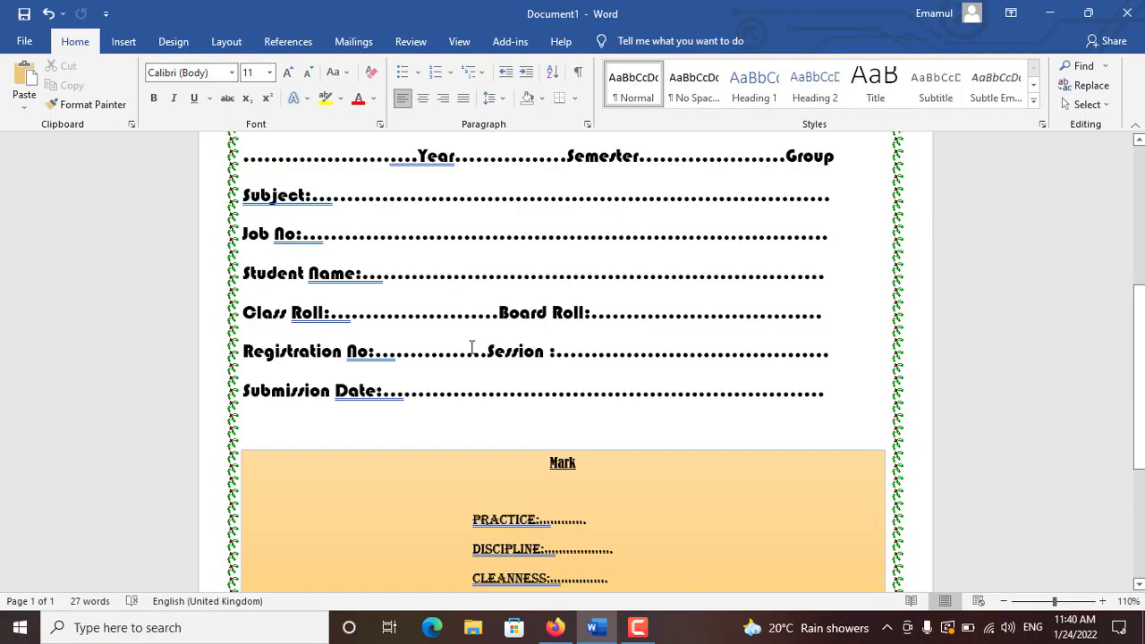
scroll(506, 324, "up", 5)
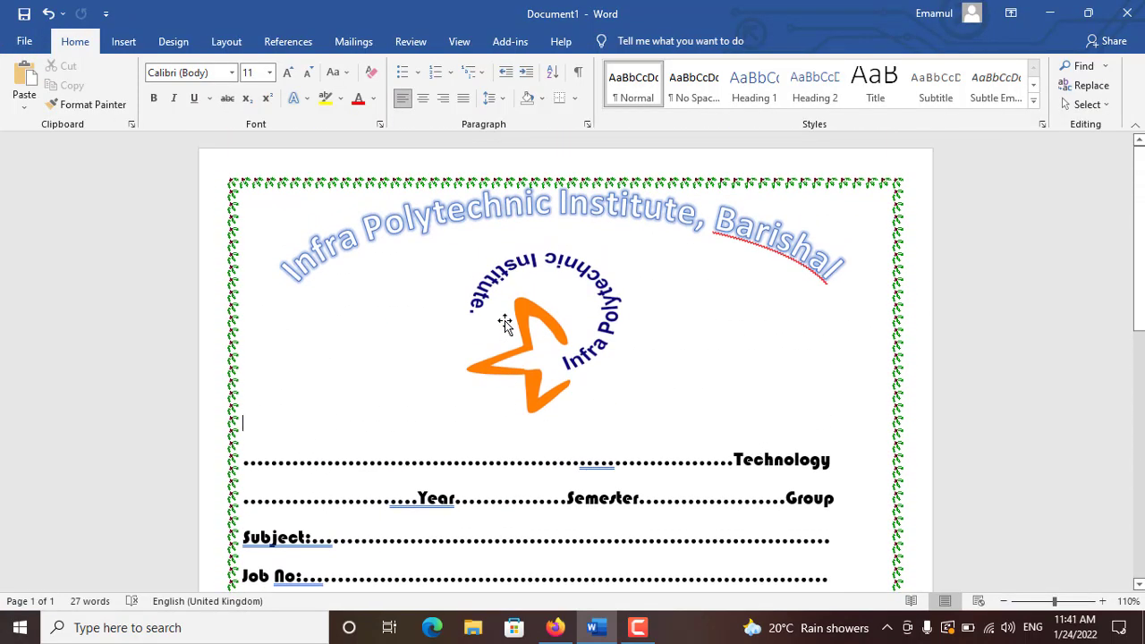
scroll(506, 324, "down", 3)
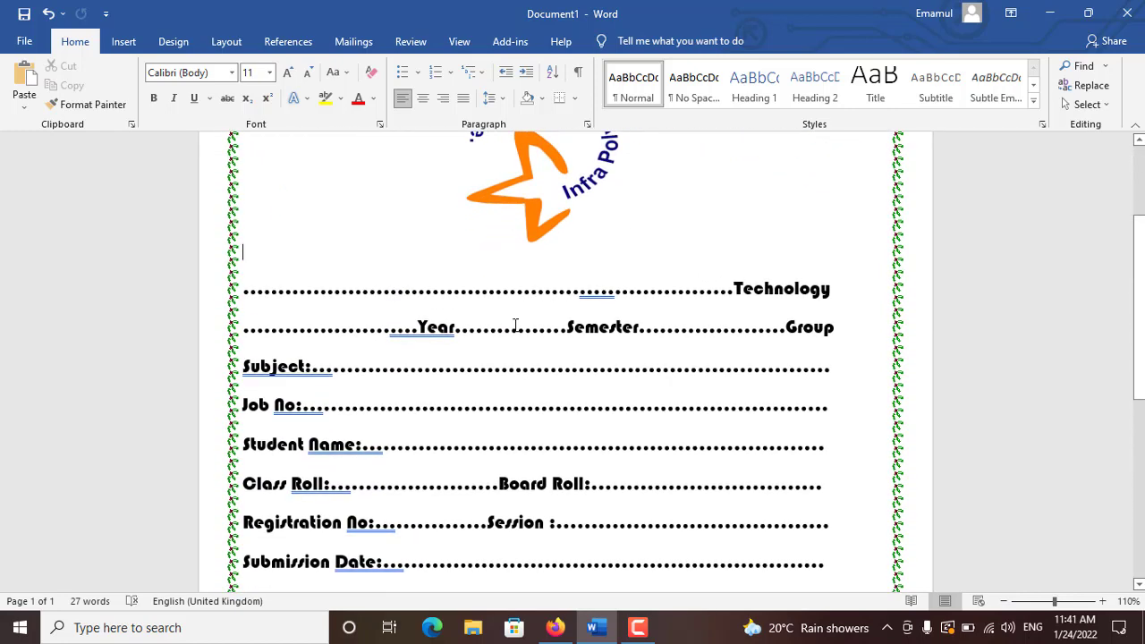
scroll(517, 331, "down", 2)
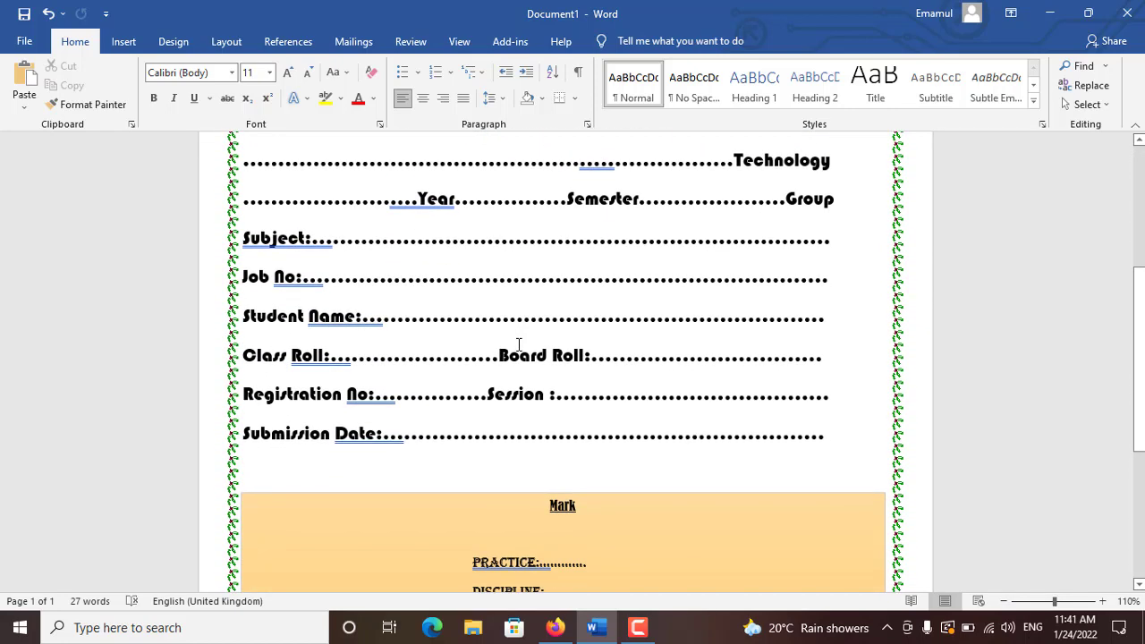
scroll(518, 348, "down", 4)
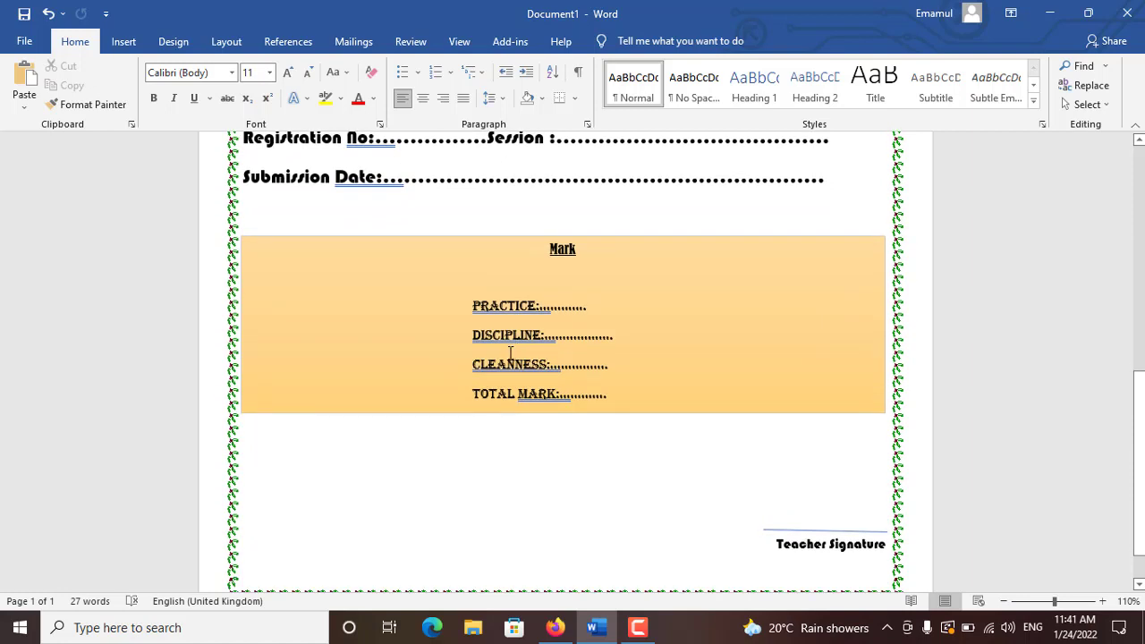
scroll(511, 354, "down", 1)
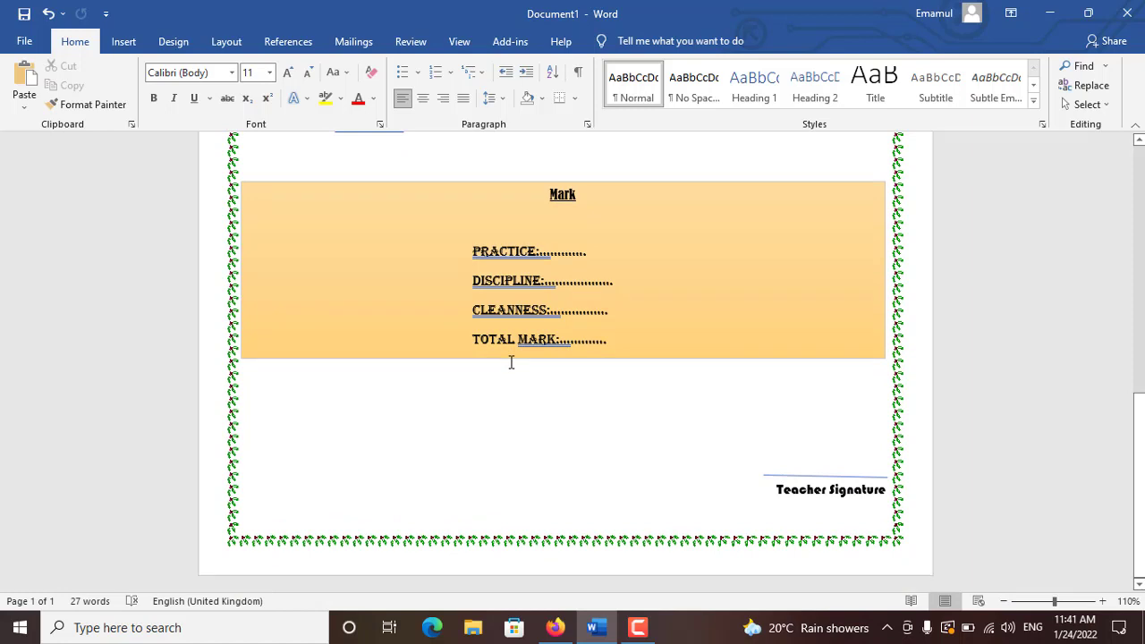
scroll(512, 362, "up", 5)
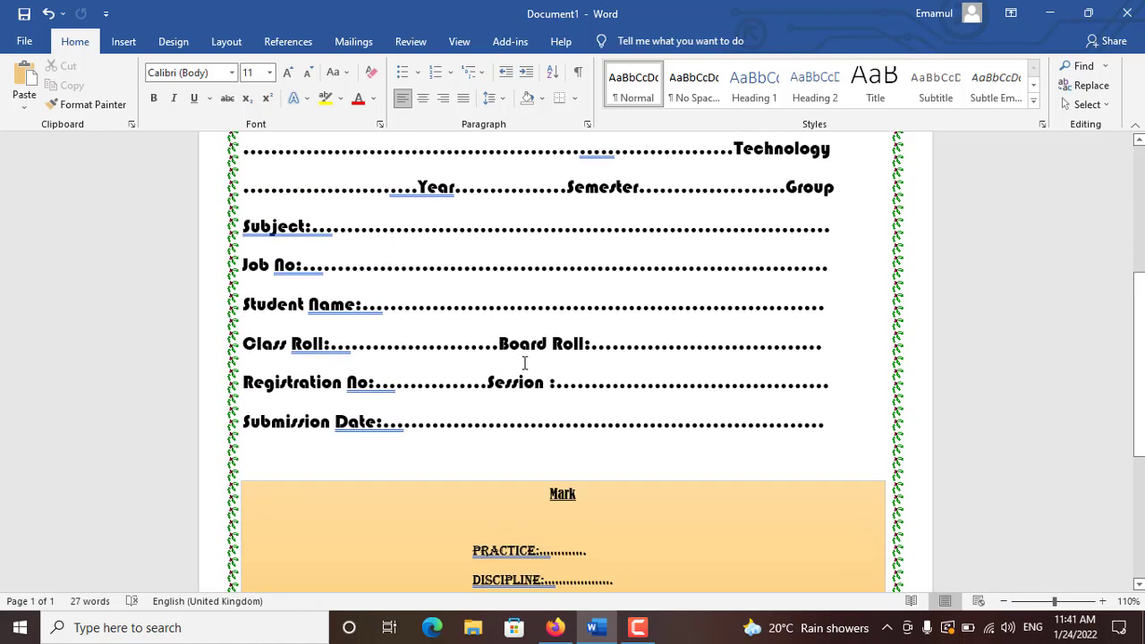